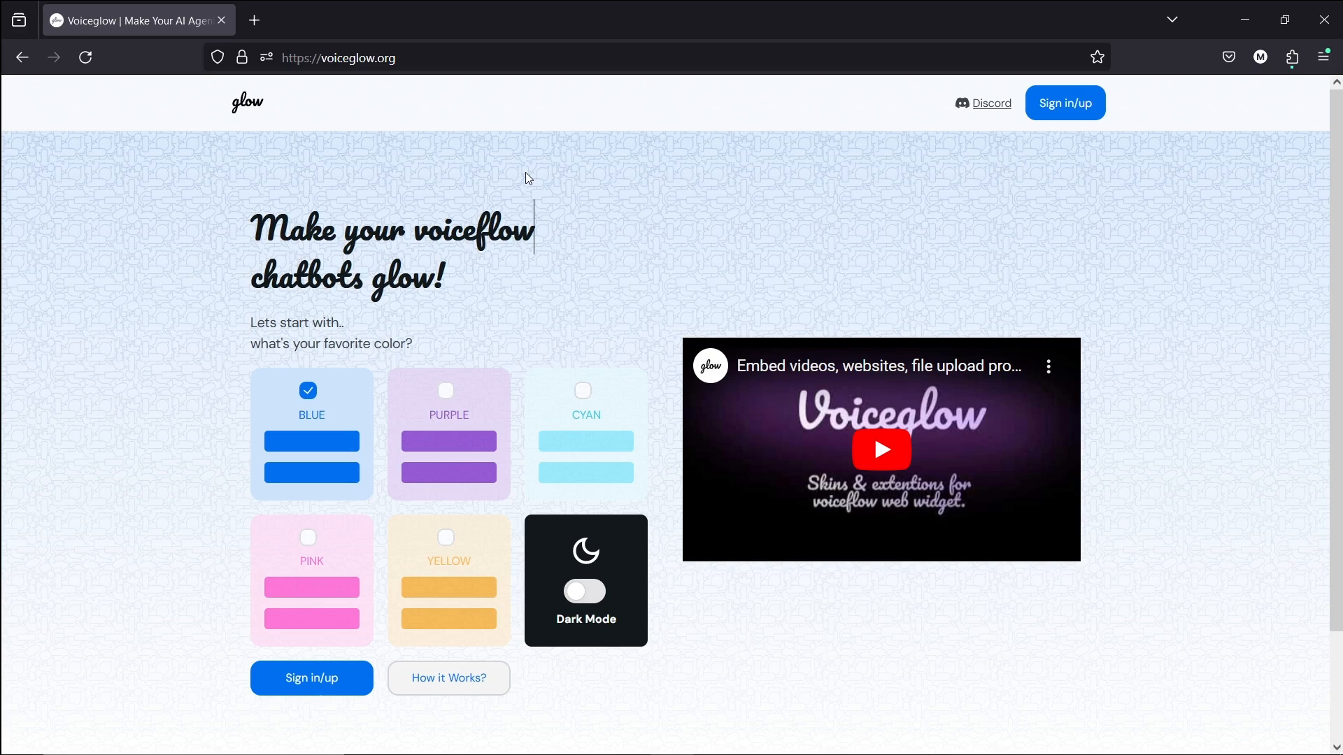
# Tick the PURPLE colour theme on the landing page, then bring up the Meta for Developers apps list.
pyautogui.click(489, 493)
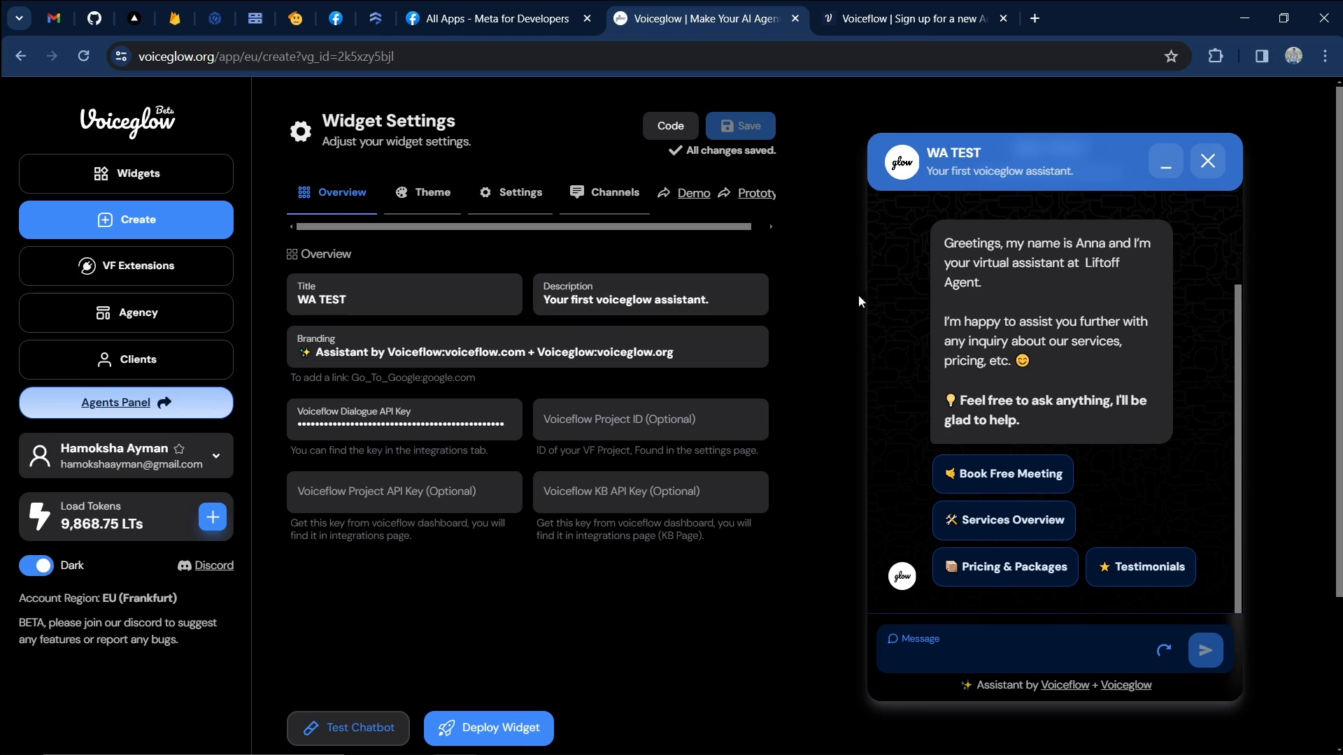
pyautogui.click(560, 10)
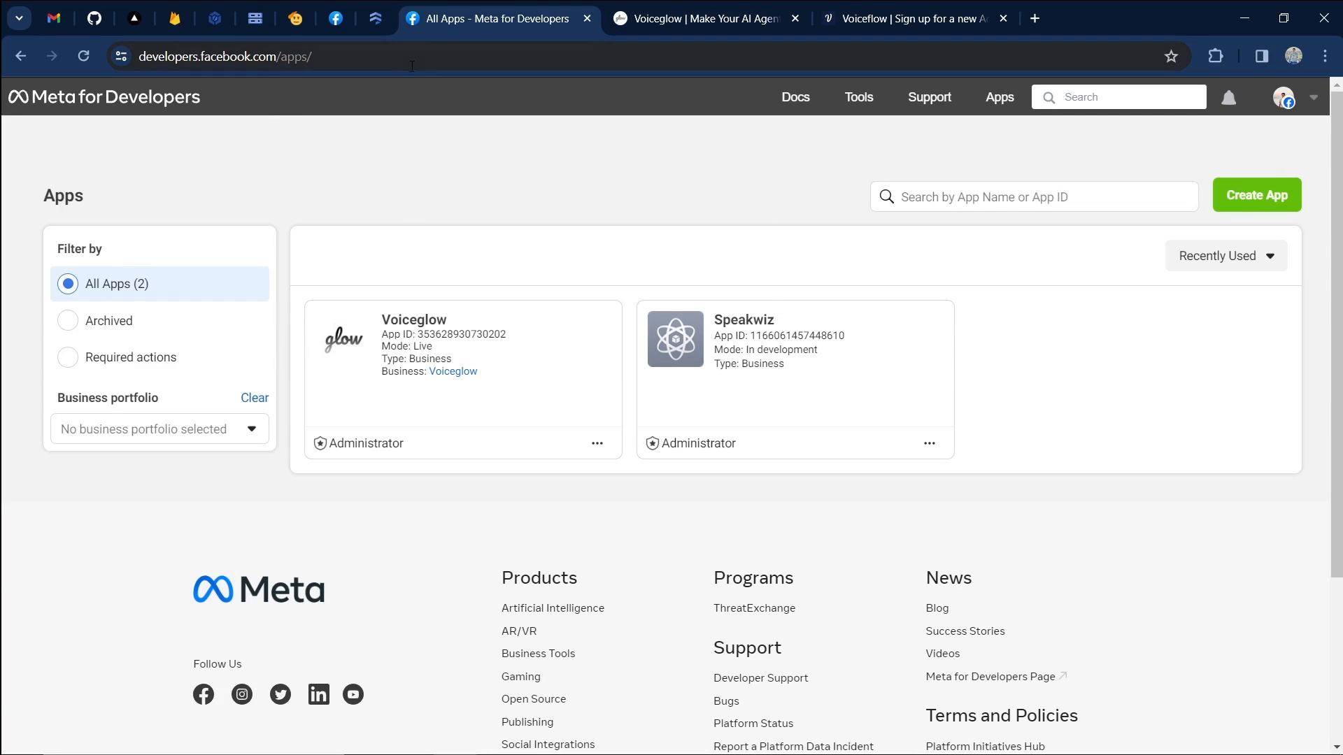
# Start a new Meta app with the Other use case and the Business app type.
pyautogui.click(144, 57)
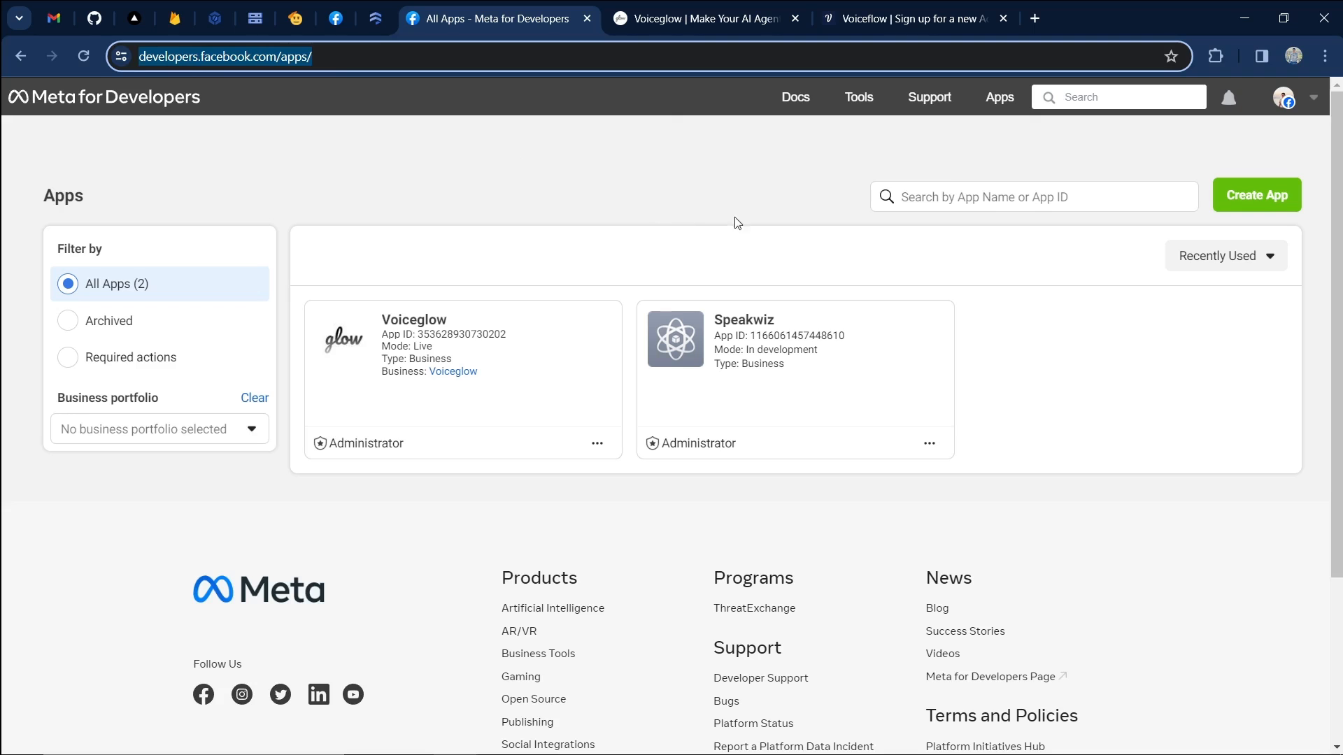
pyautogui.click(829, 159)
pyautogui.click(1248, 205)
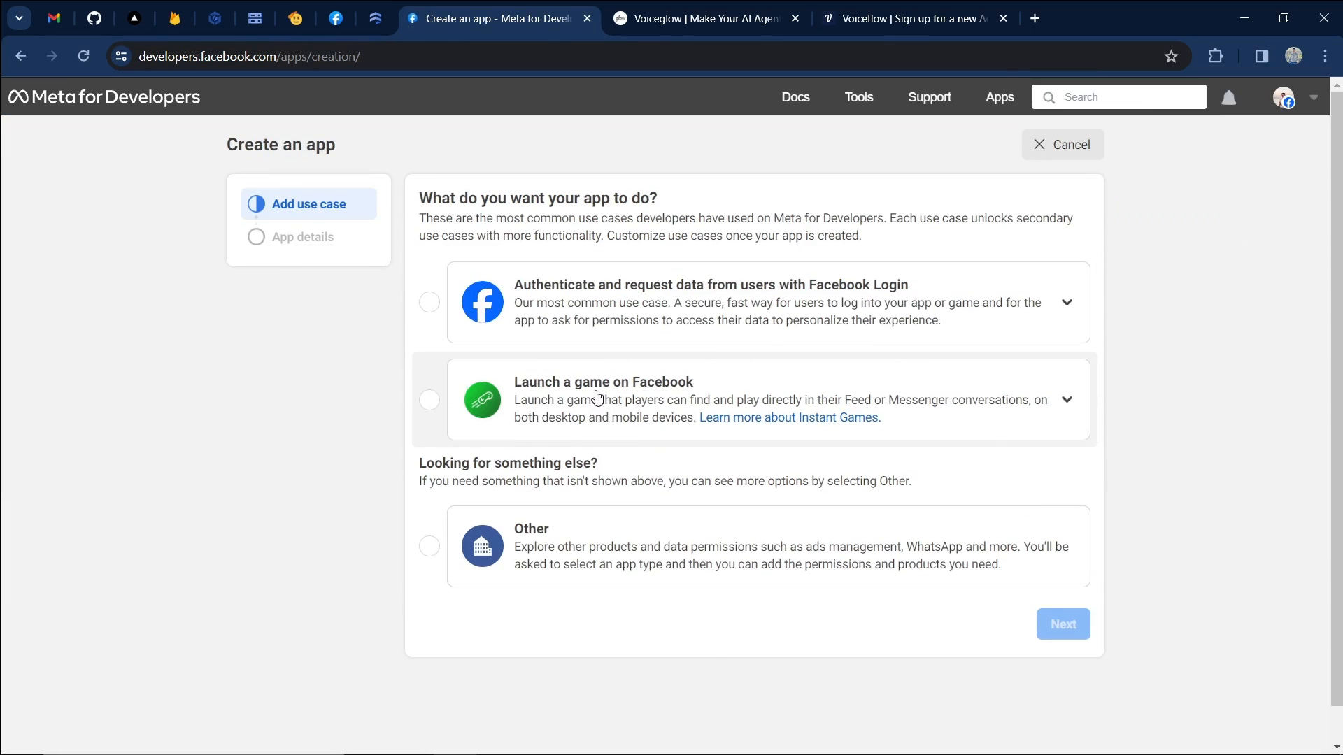
pyautogui.click(634, 583)
pyautogui.click(1056, 624)
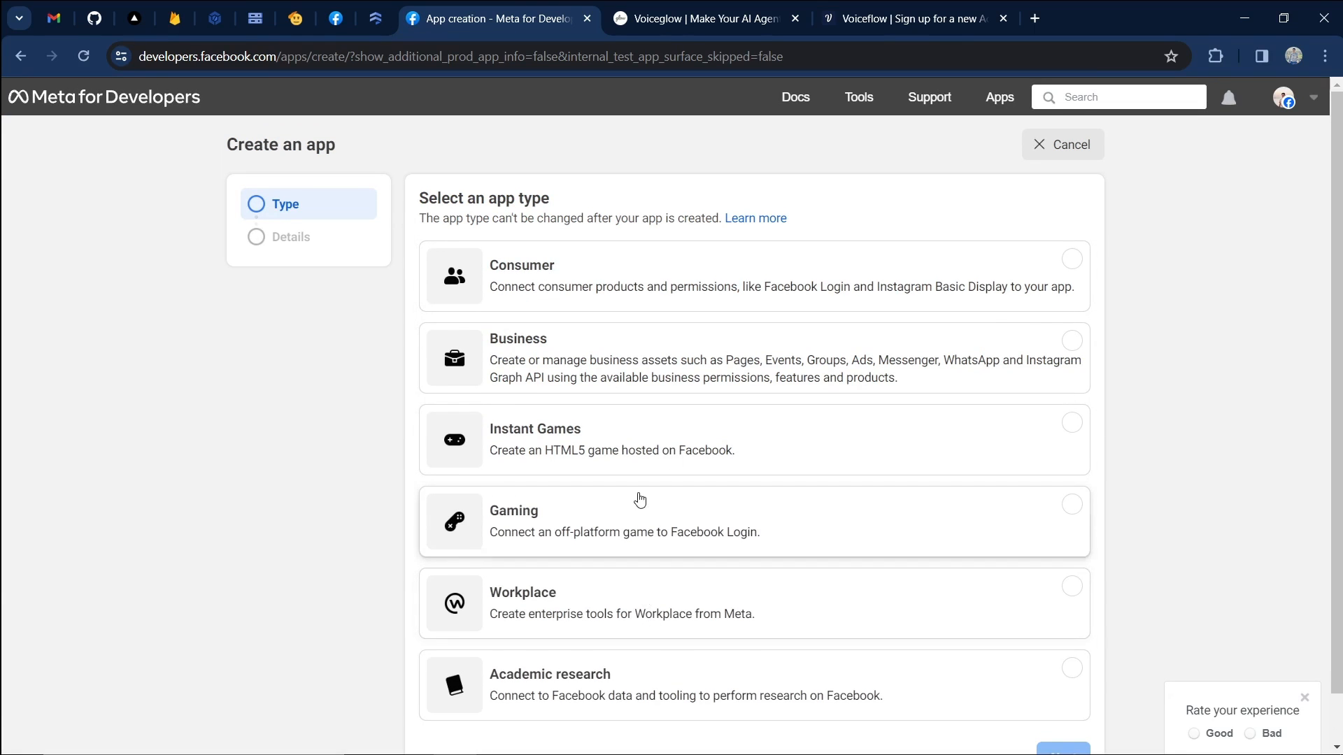
pyautogui.scroll(-1, 700, 498)
pyautogui.click(654, 331)
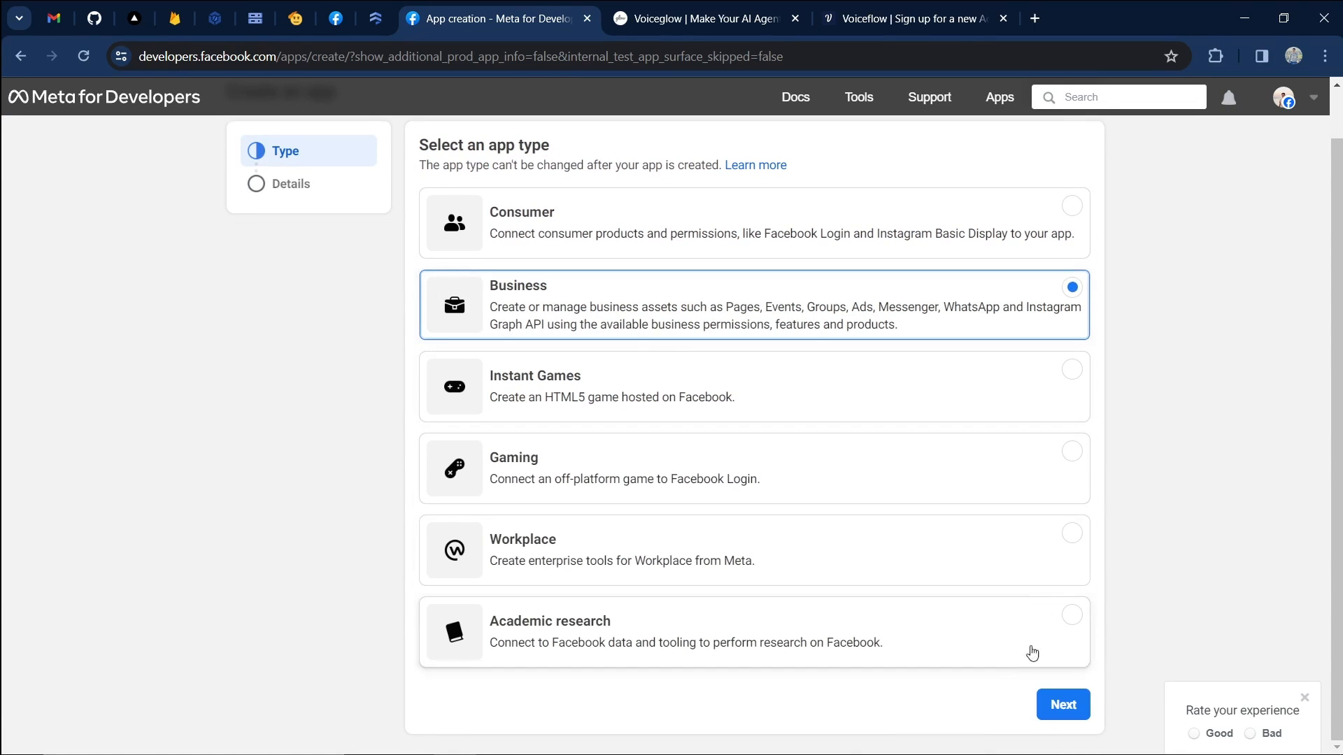
pyautogui.click(1063, 706)
# Name the app 'VG Test', leave the business portfolio unset, and create it.
pyautogui.click(543, 201)
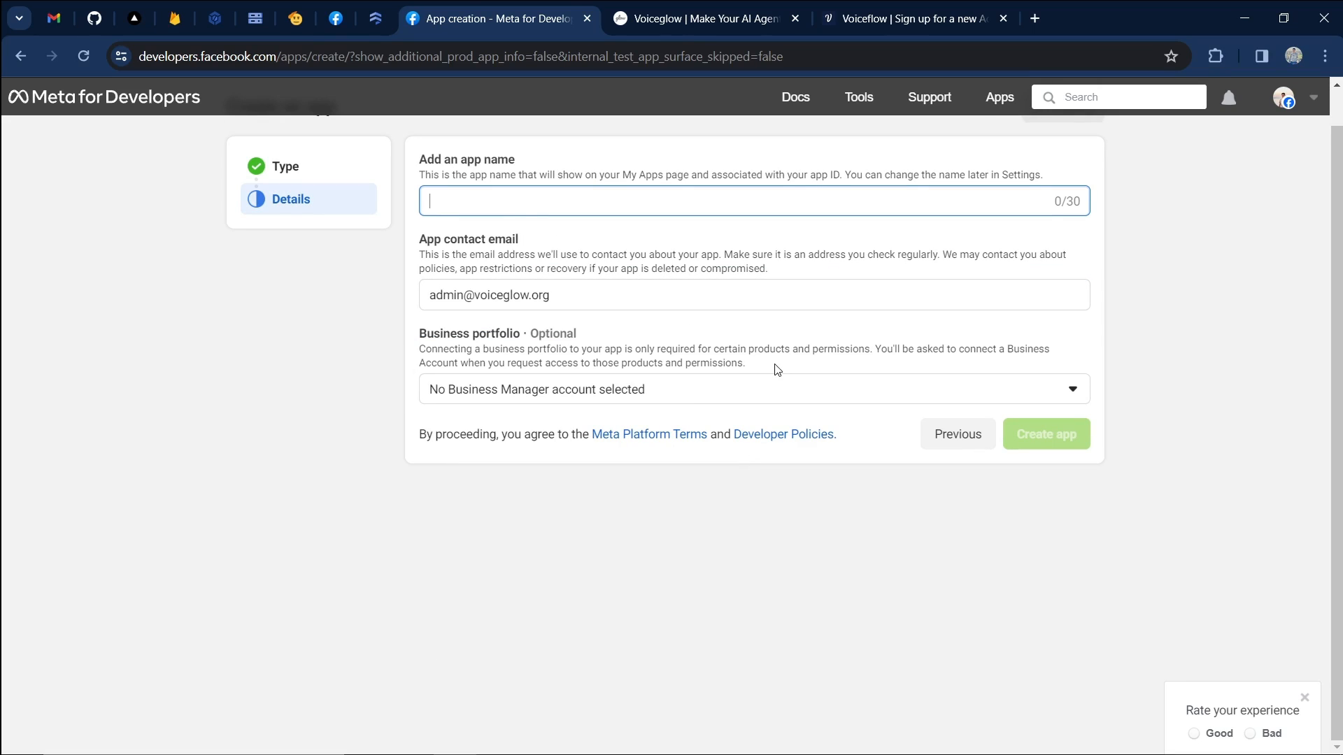
pyautogui.write('VG Test')
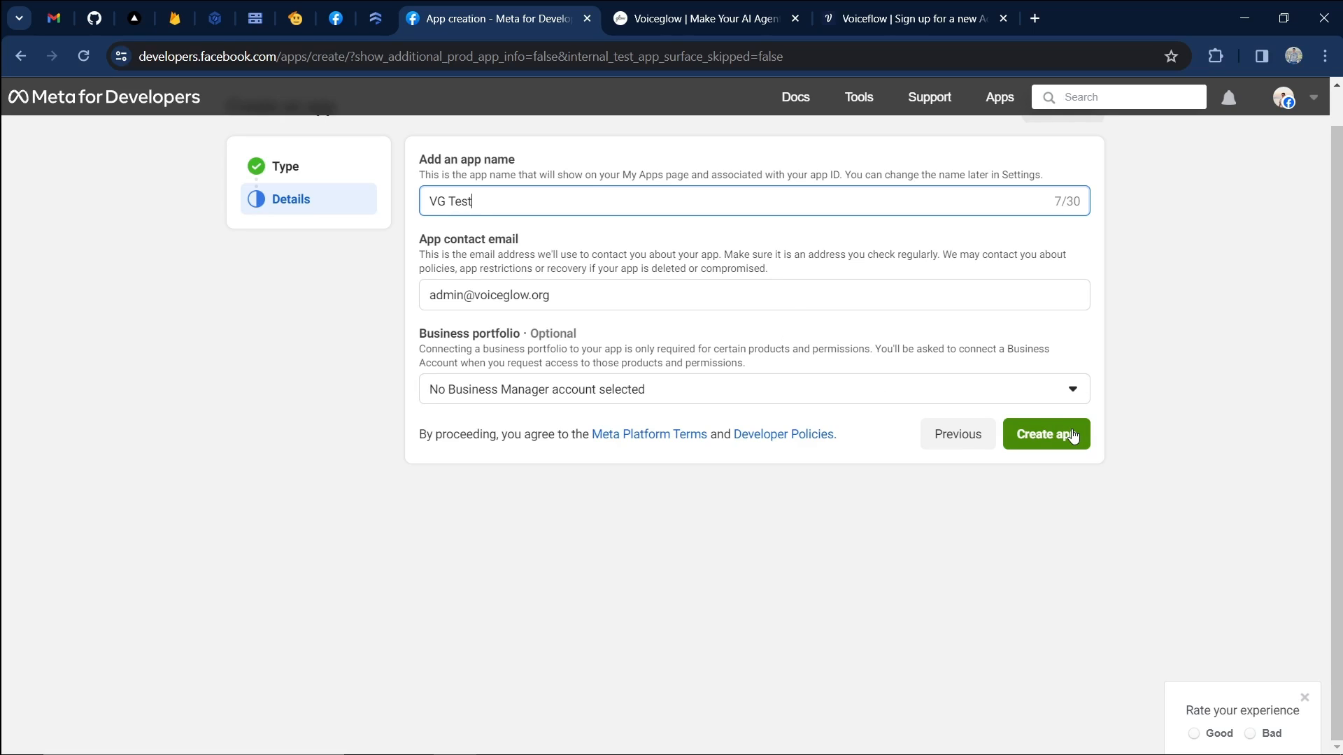
pyautogui.click(700, 396)
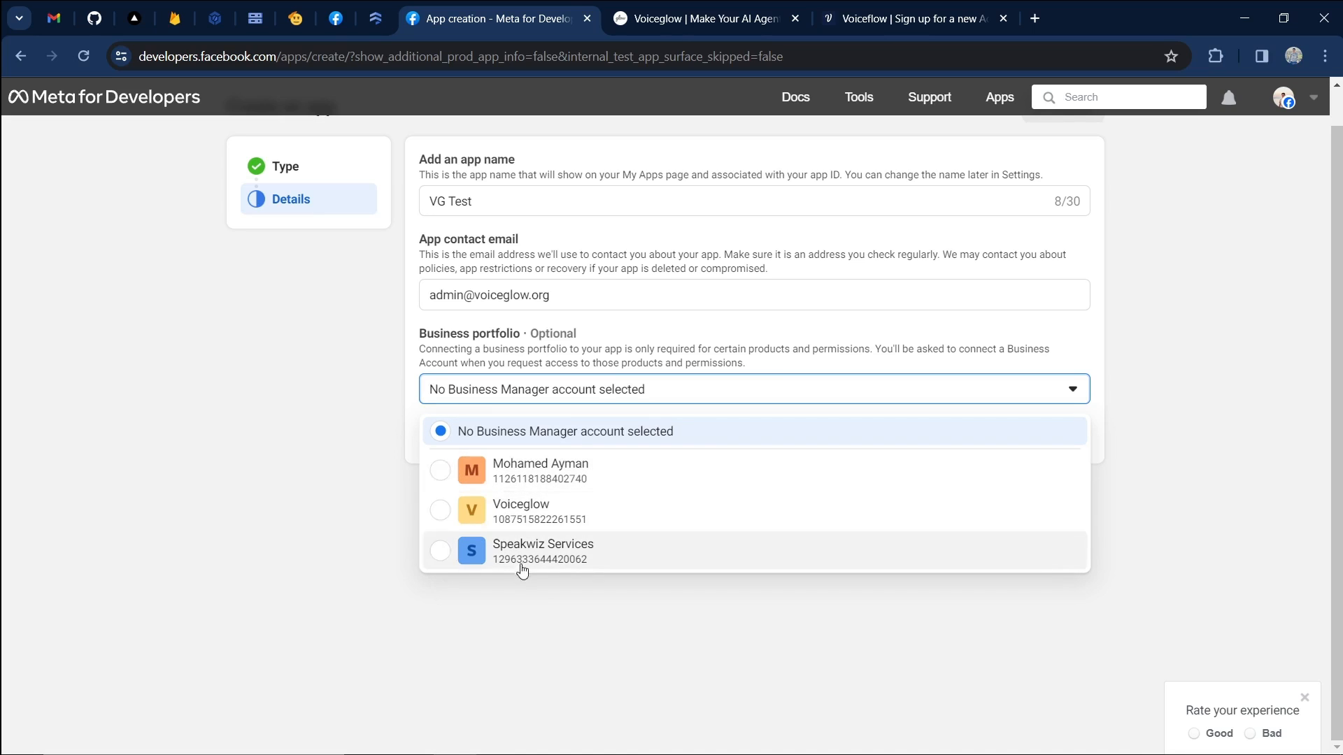
pyautogui.click(301, 464)
pyautogui.moveTo(419, 333); pyautogui.dragTo(498, 349)
pyautogui.click(610, 350)
pyautogui.click(1047, 435)
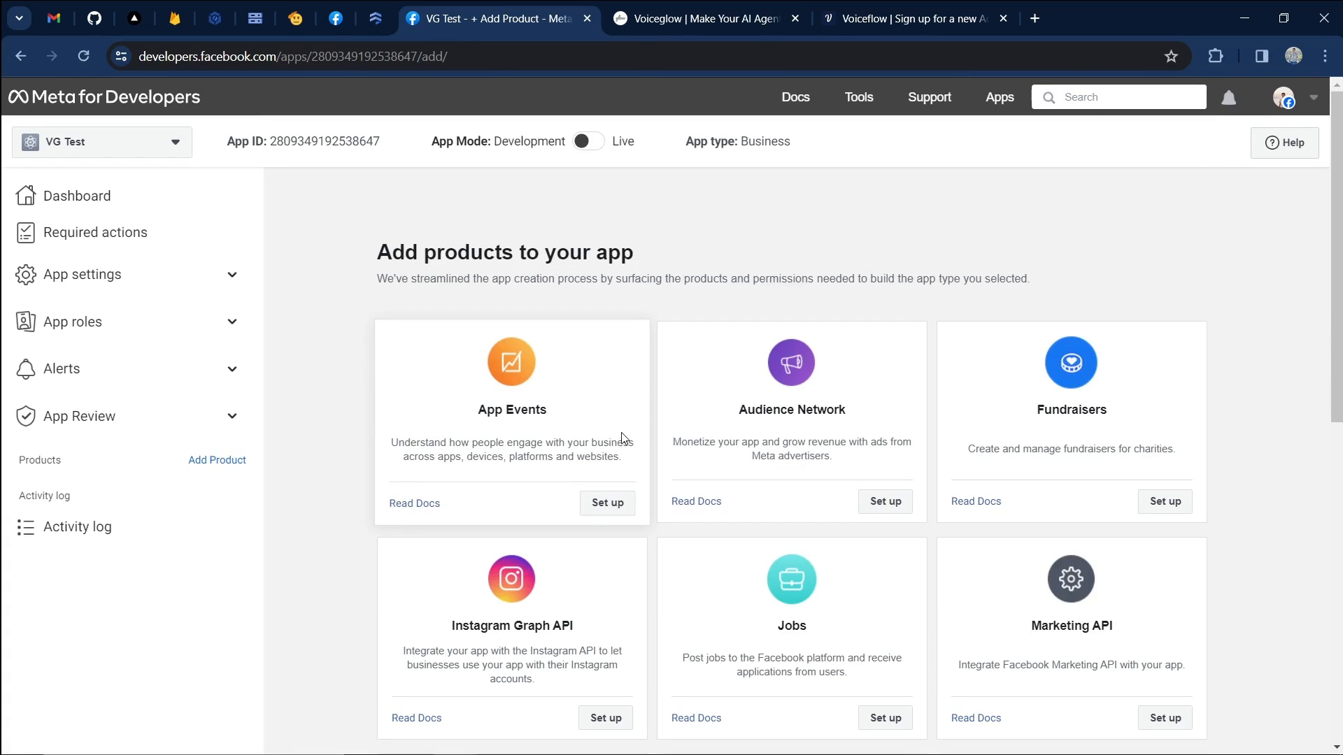
# Set up WhatsApp on VG Test, keeping the preselected business portfolio, and reach the Quickstart page.
pyautogui.scroll(-5, 836, 341)
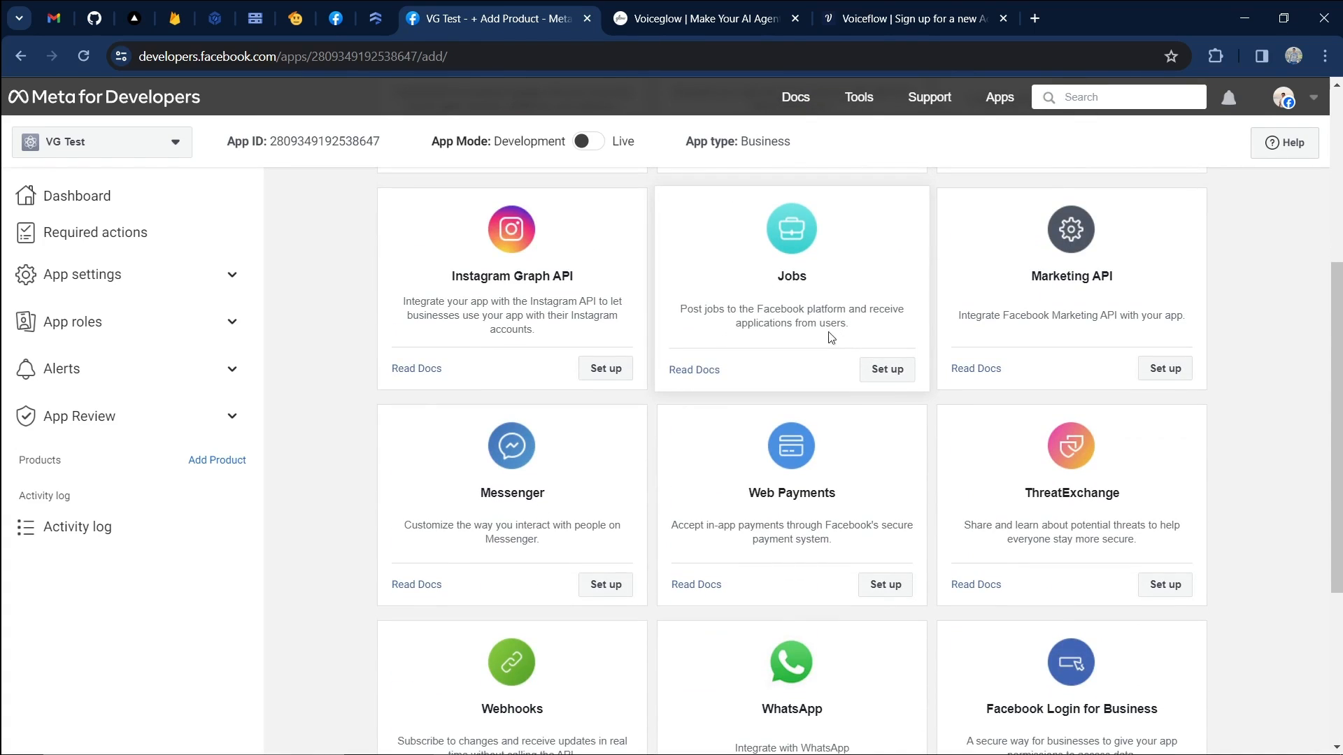
pyautogui.scroll(-4, 861, 420)
pyautogui.click(884, 497)
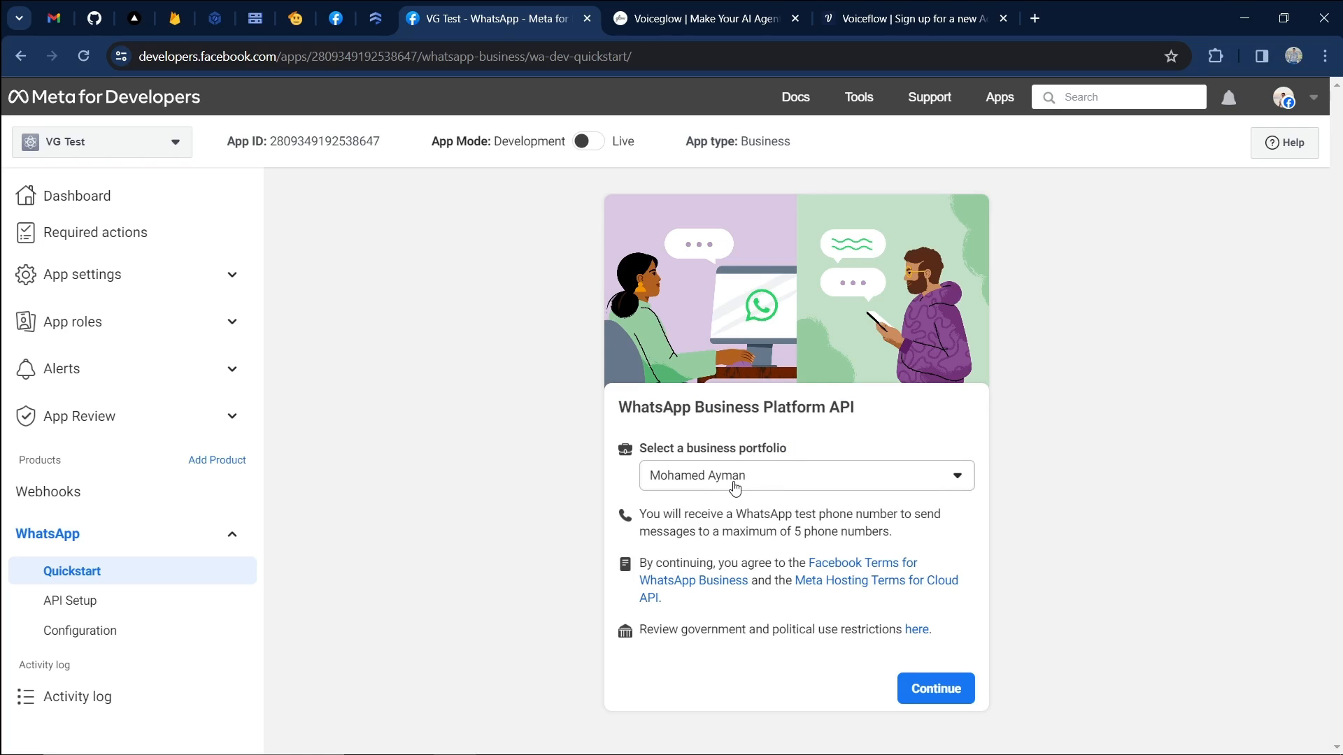
pyautogui.click(788, 487)
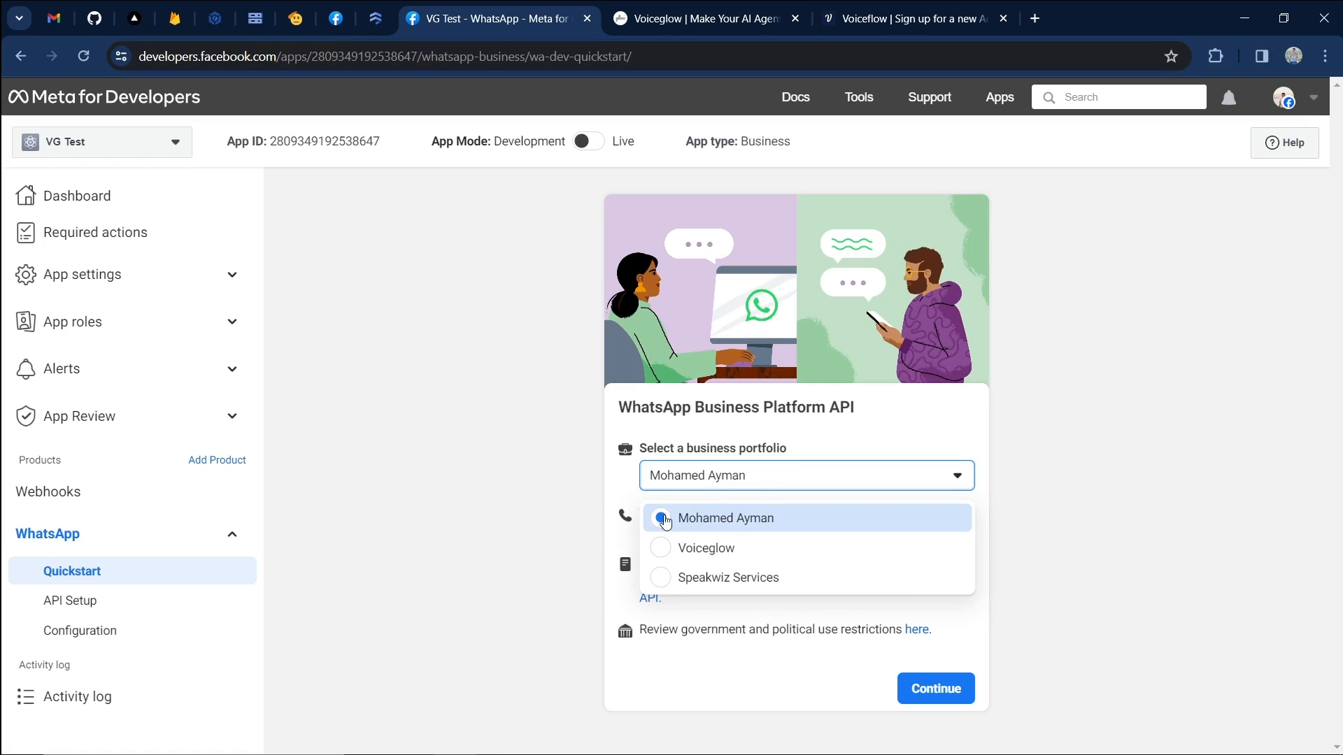
pyautogui.click(703, 516)
pyautogui.click(931, 684)
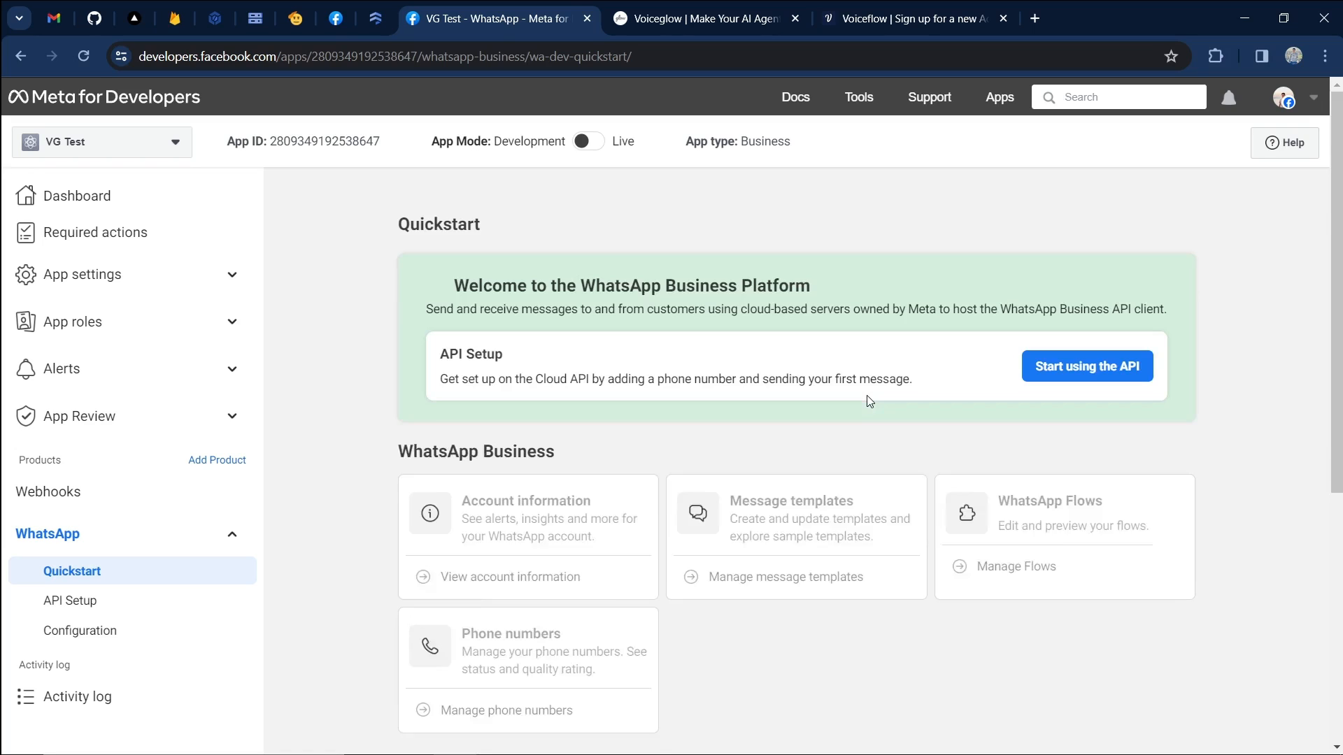
pyautogui.scroll(-4, 908, 292)
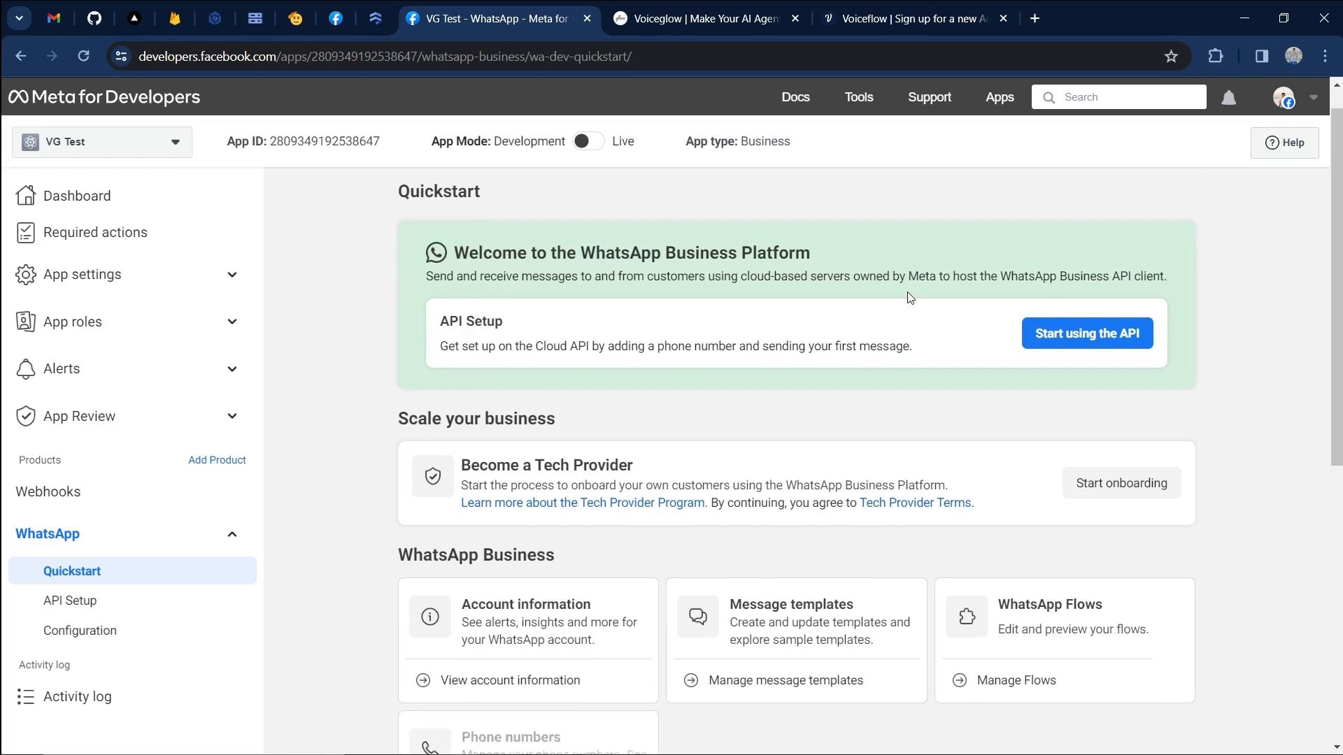
pyautogui.scroll(1, 379, 389)
pyautogui.scroll(3, 380, 389)
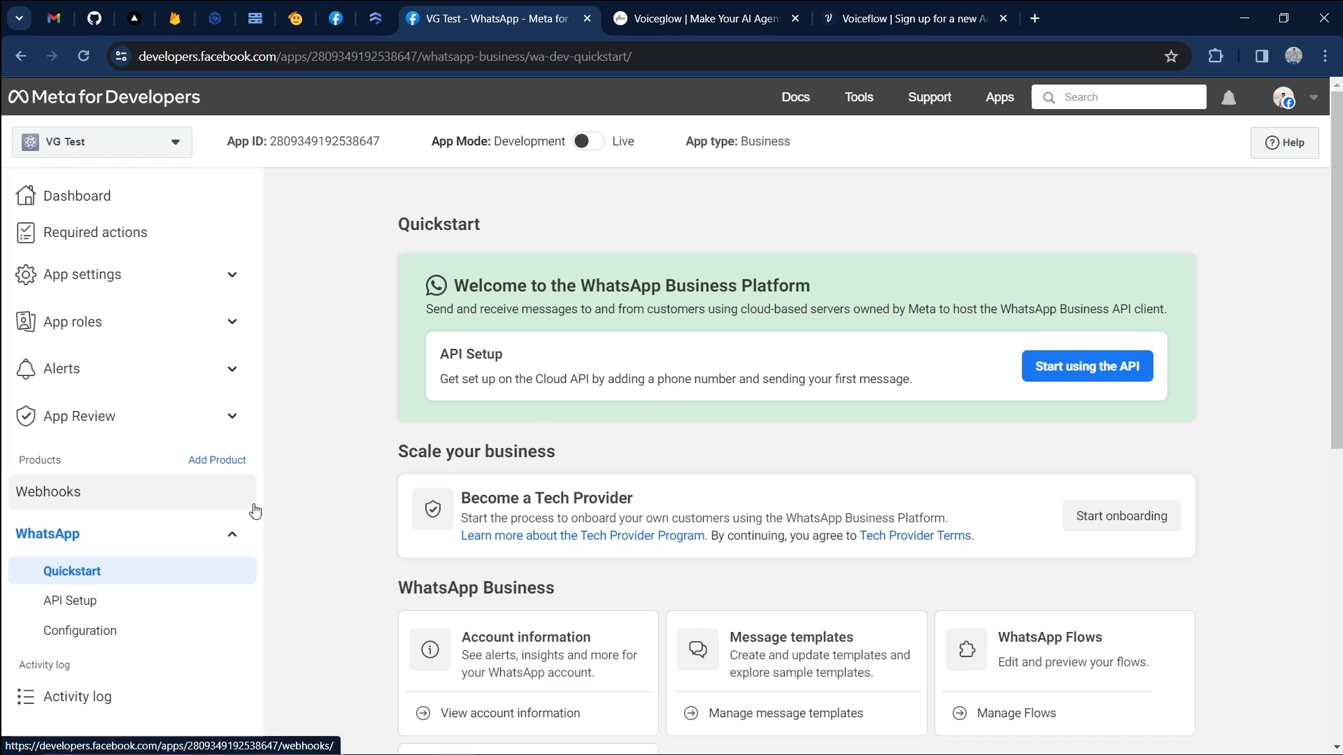
# Review the API Setup page's temporary access token and test number, then go back to Voiceglow.
pyautogui.click(1084, 376)
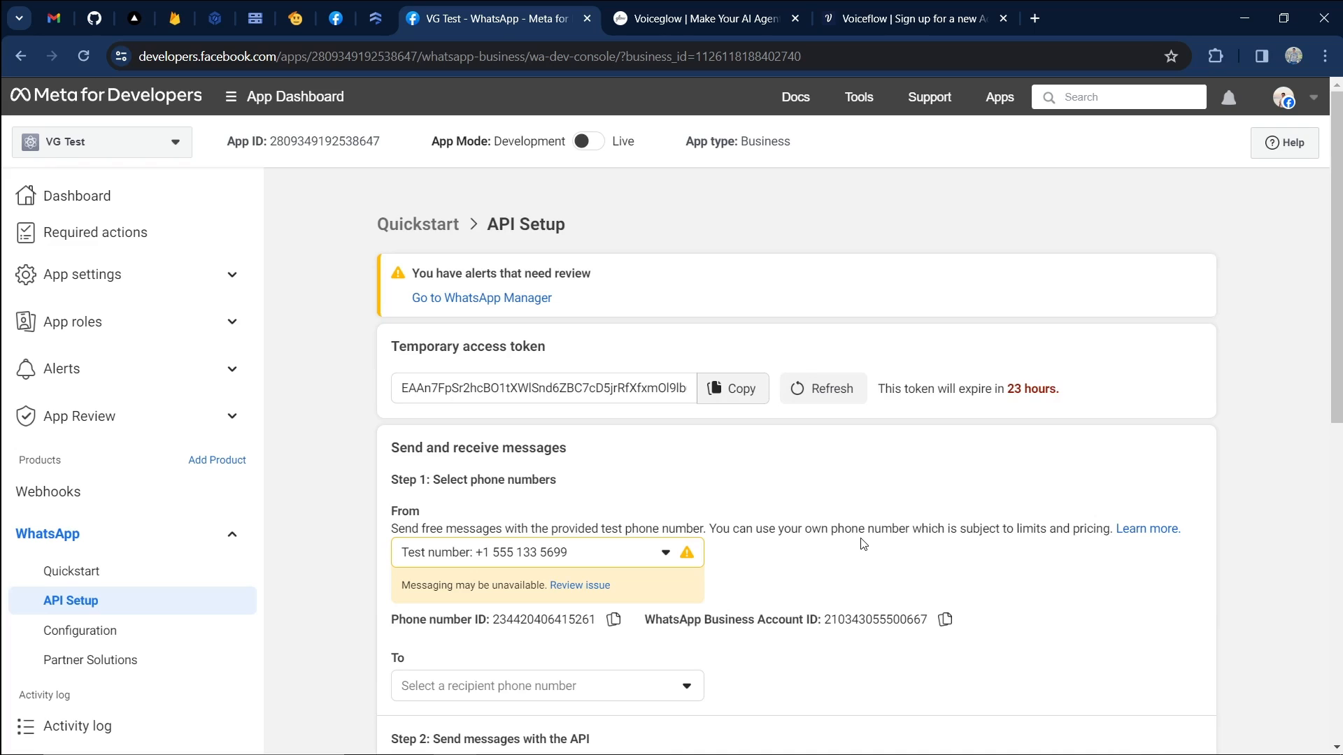
pyautogui.scroll(-4, 651, 476)
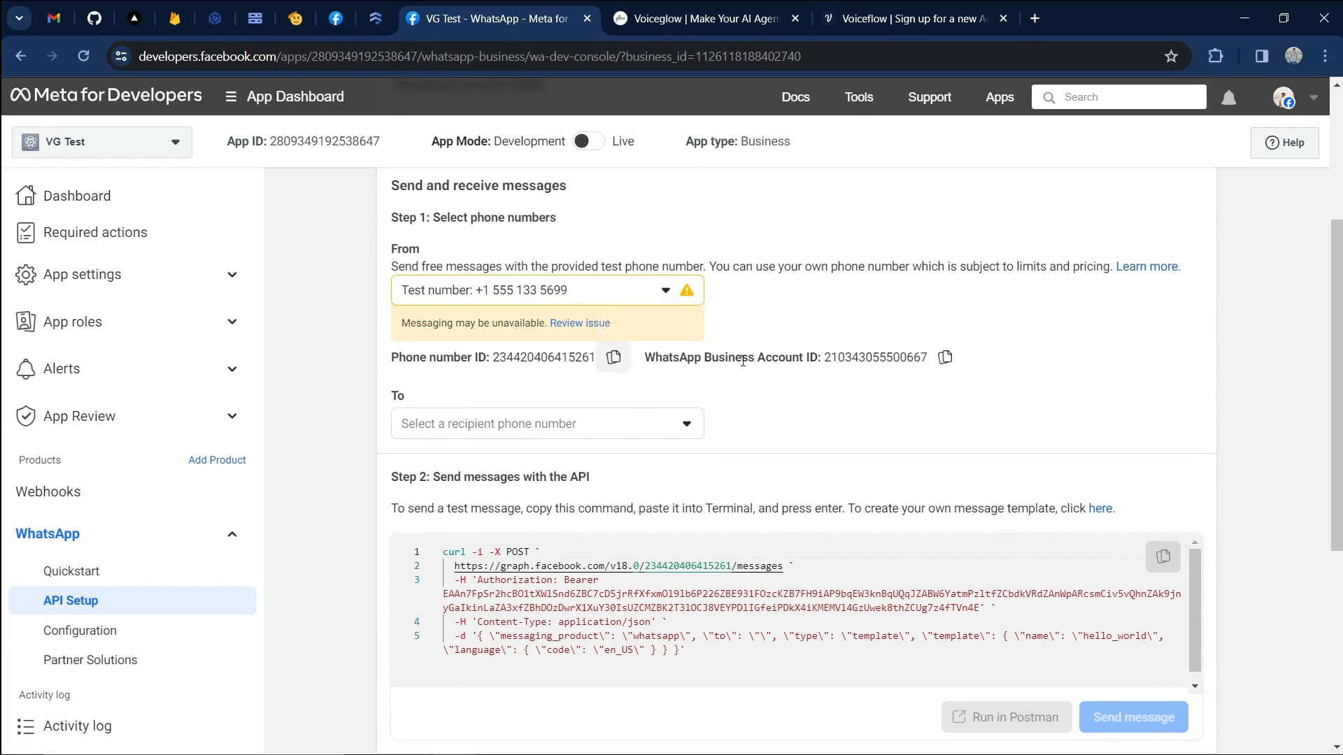
pyautogui.scroll(5, 655, 268)
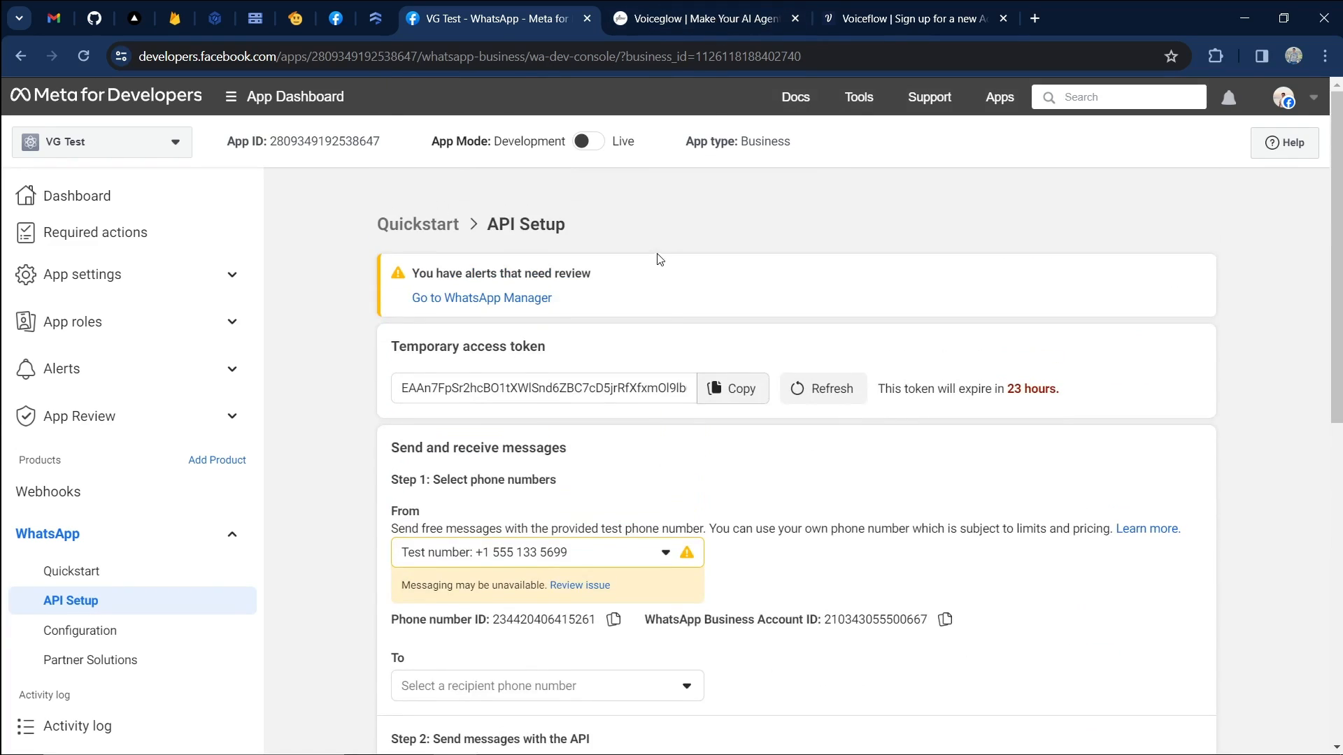
pyautogui.click(636, 21)
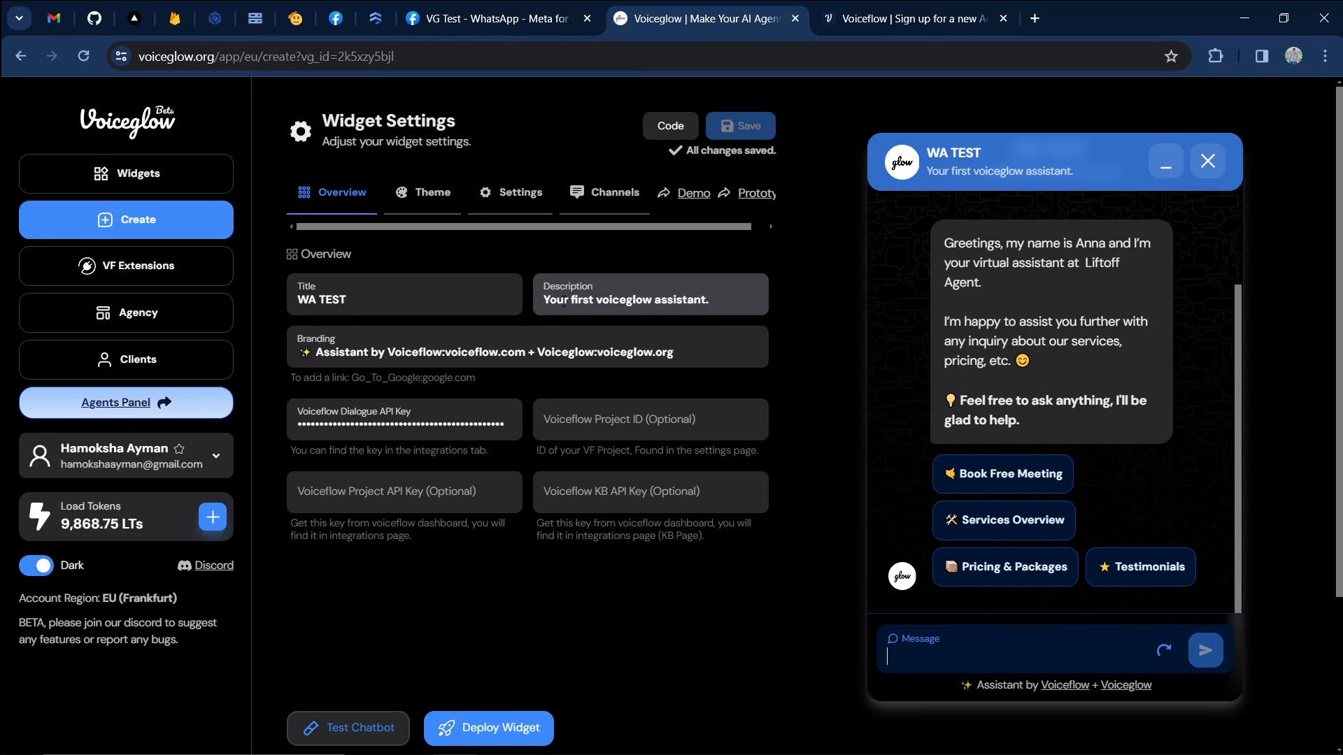
pyautogui.click(186, 172)
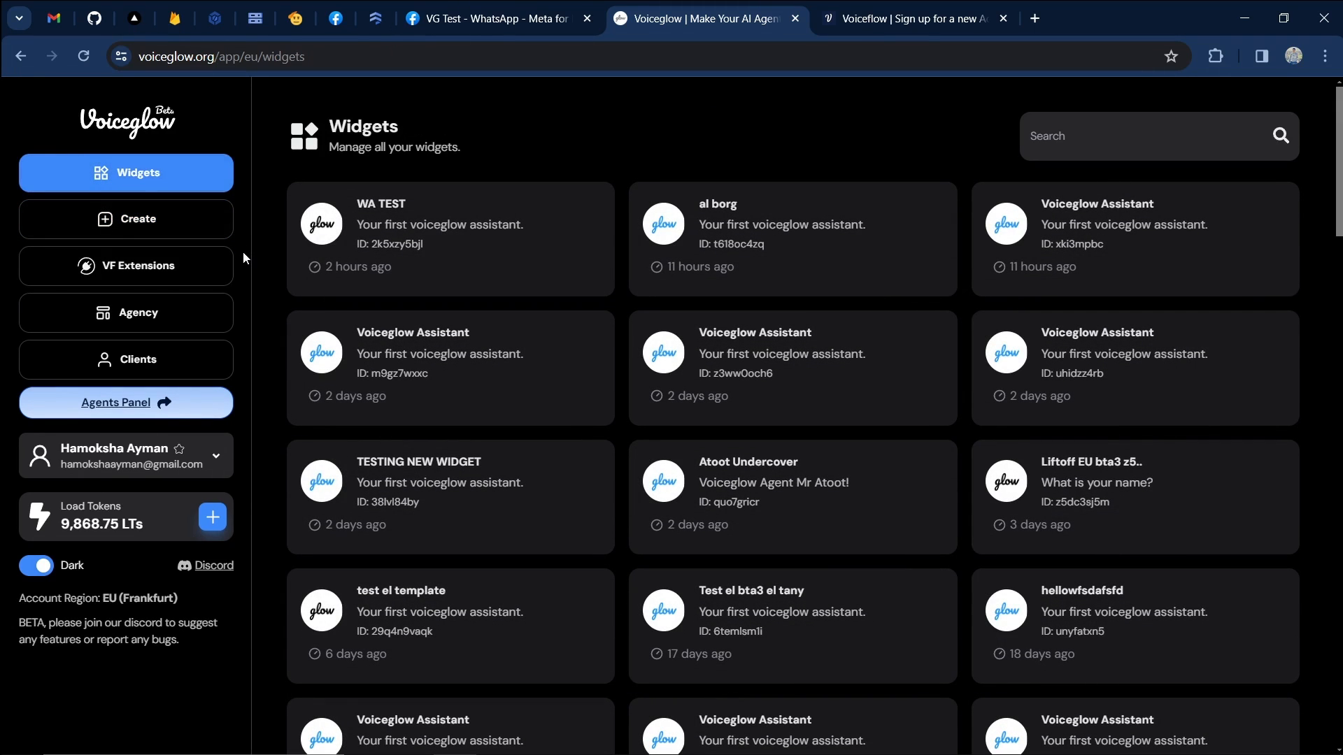
pyautogui.click(203, 231)
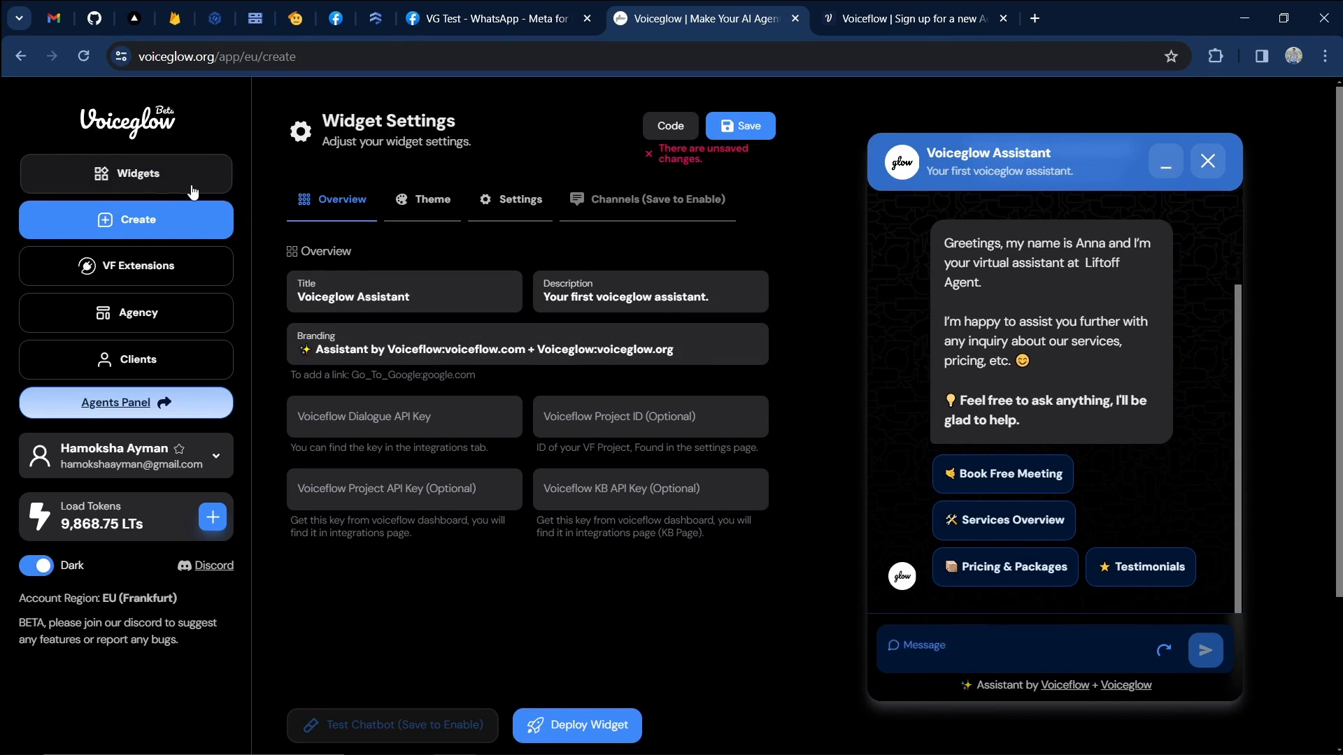
pyautogui.click(190, 194)
pyautogui.click(378, 280)
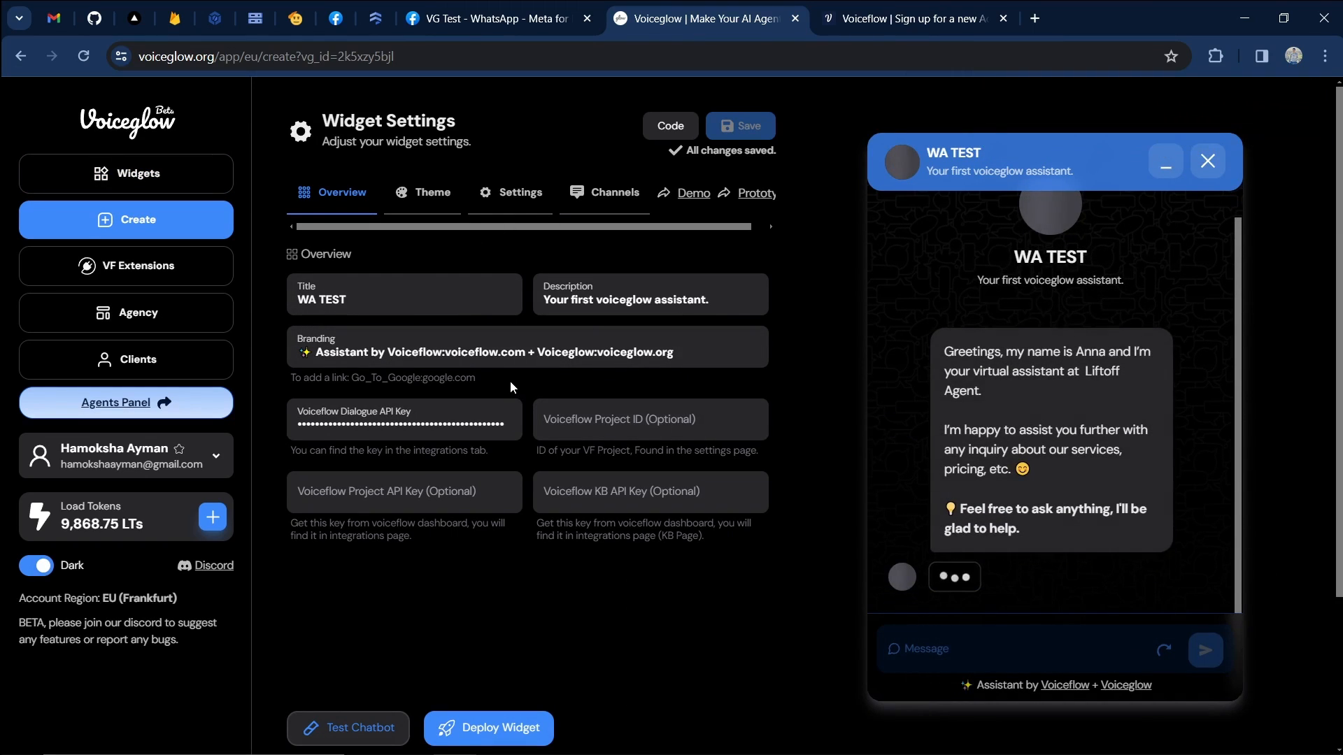
pyautogui.moveTo(312, 428); pyautogui.dragTo(479, 429)
pyautogui.click(481, 429)
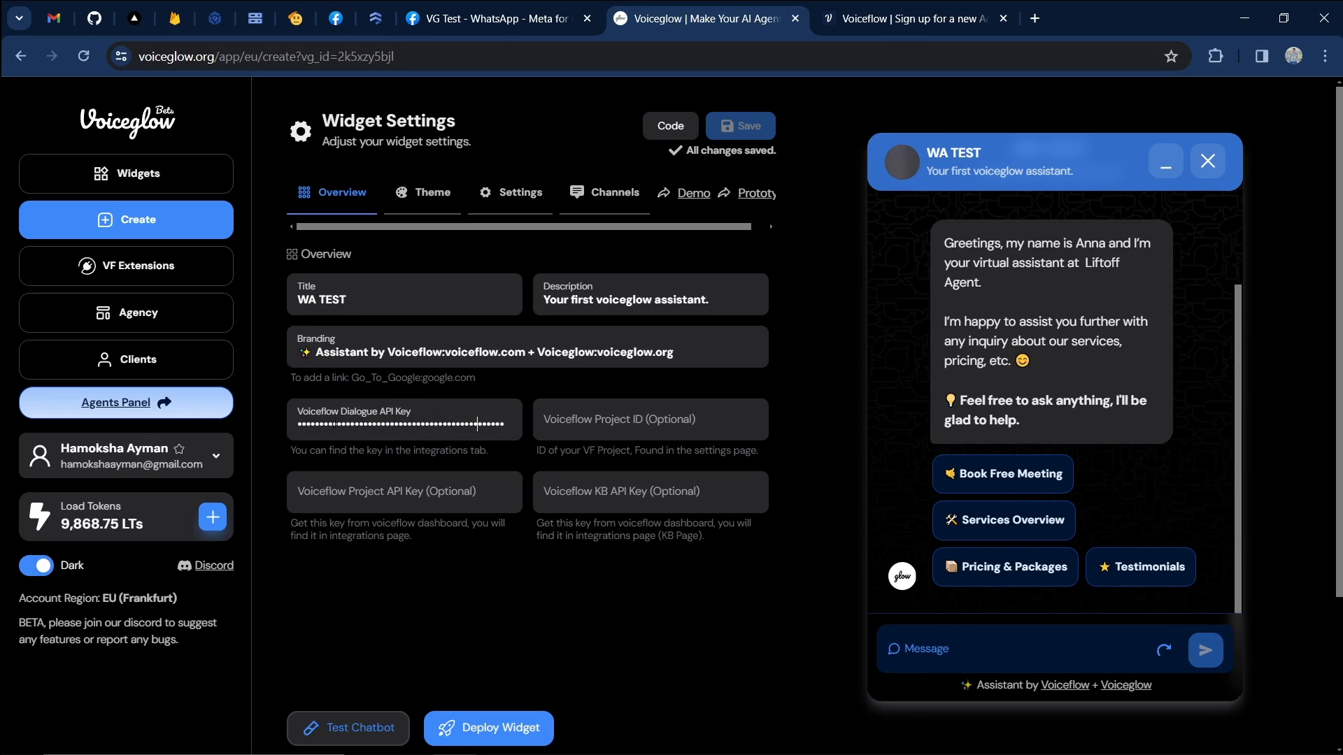
# Copy the Voiceflow project's Dialog API key into the WA TEST Dialogue API Key field.
pyautogui.click(909, 20)
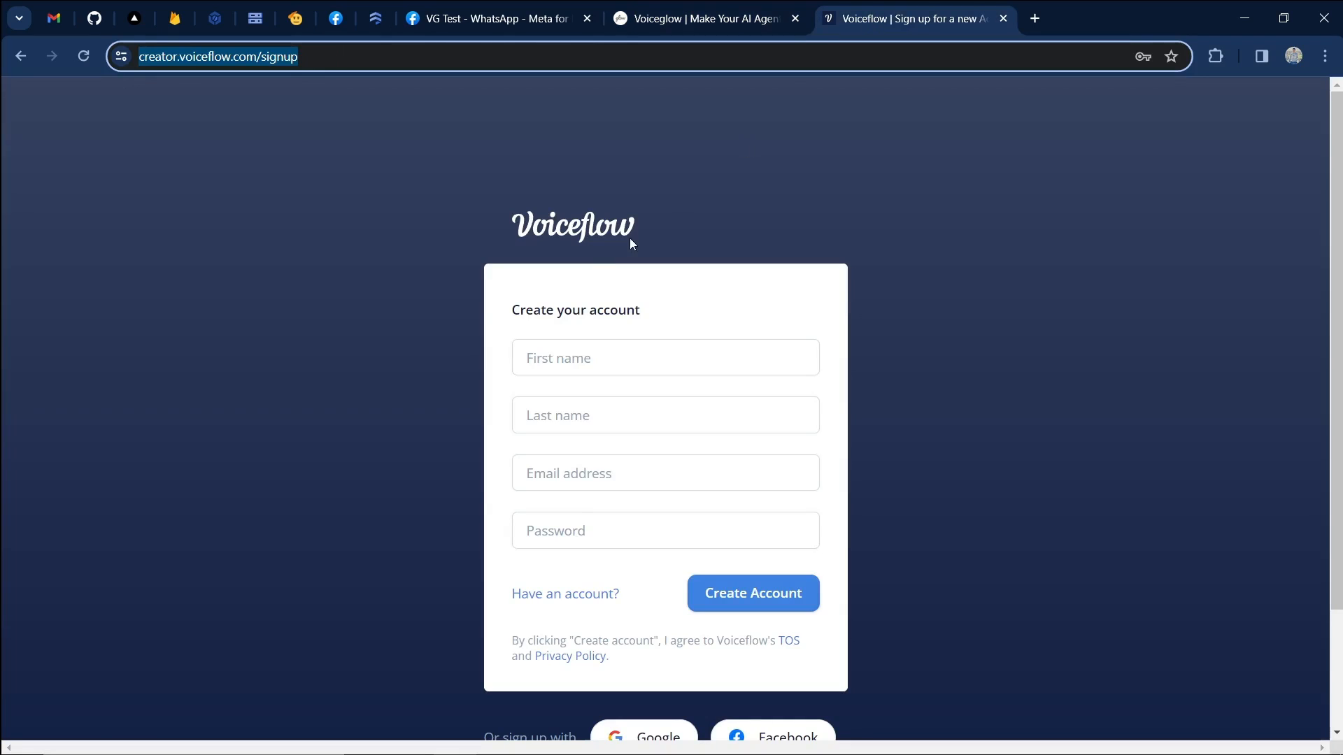
pyautogui.click(635, 731)
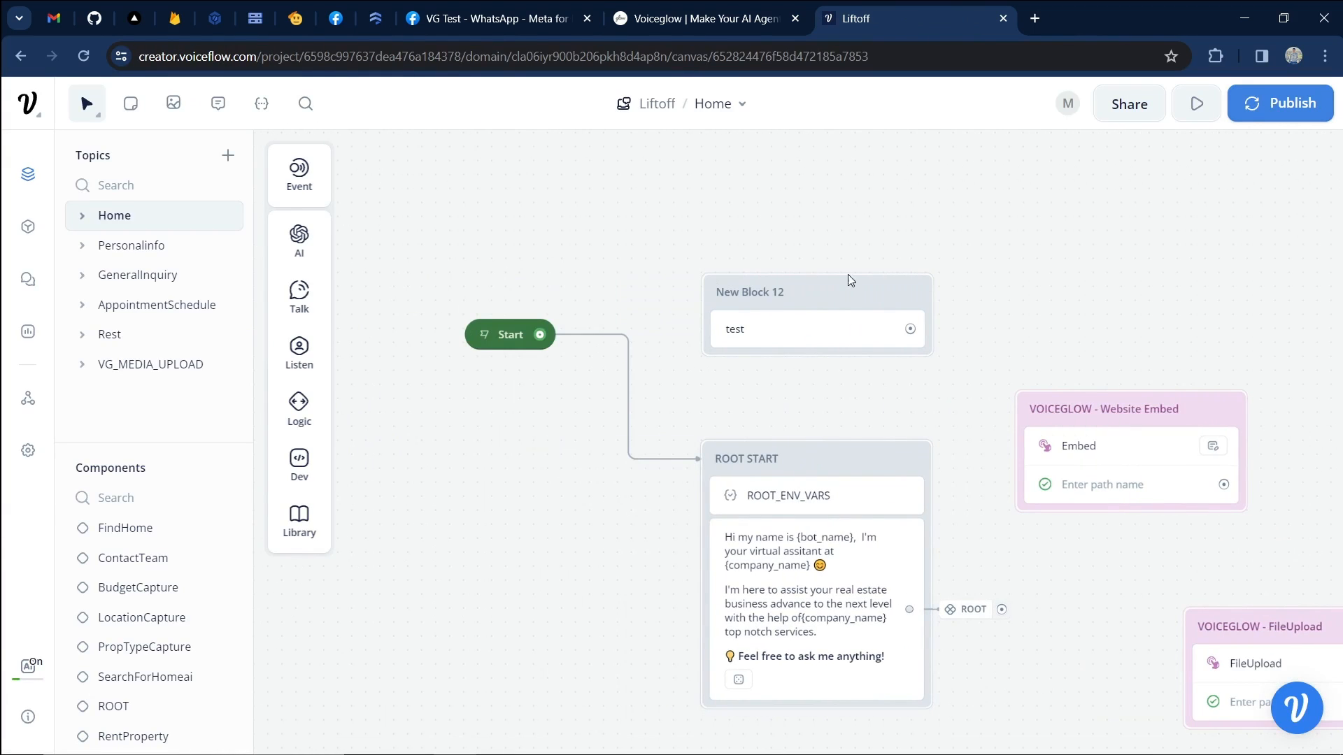
pyautogui.scroll(-2, 804, 294)
pyautogui.hscroll(3, 798, 303)
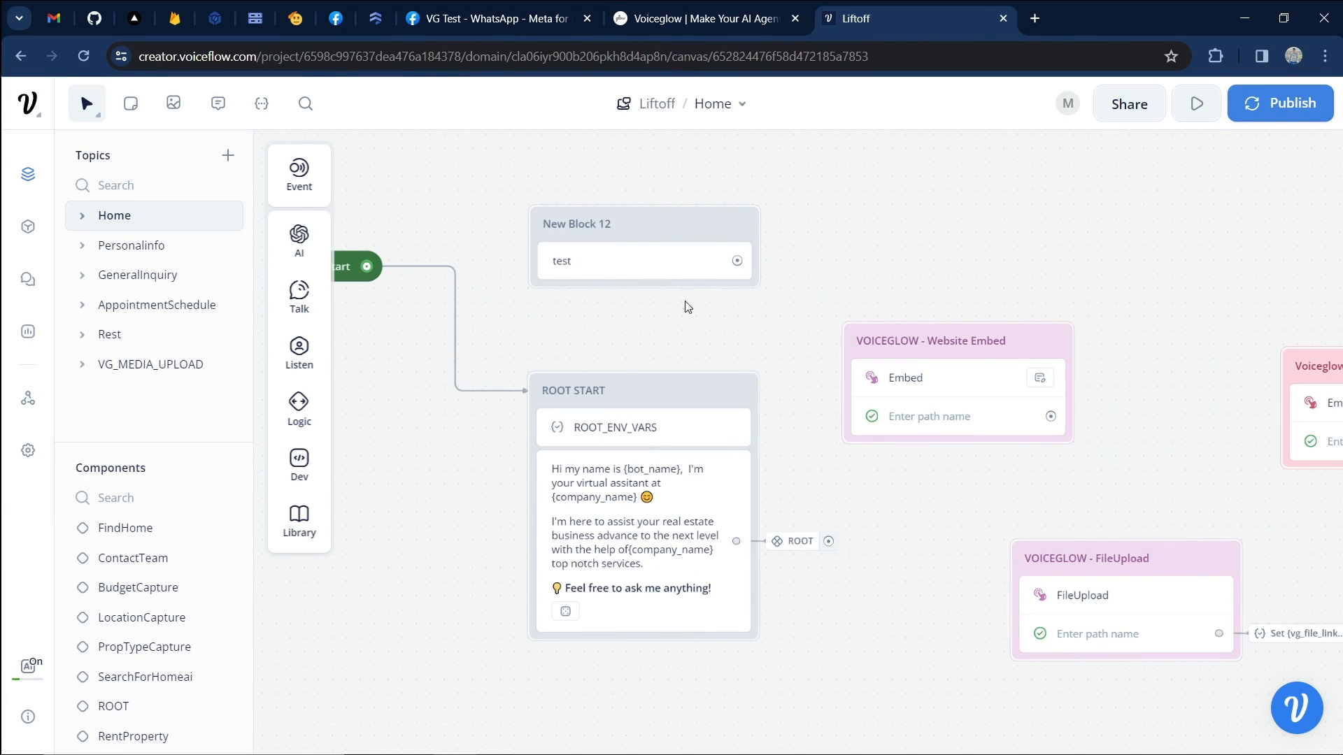
pyautogui.click(28, 399)
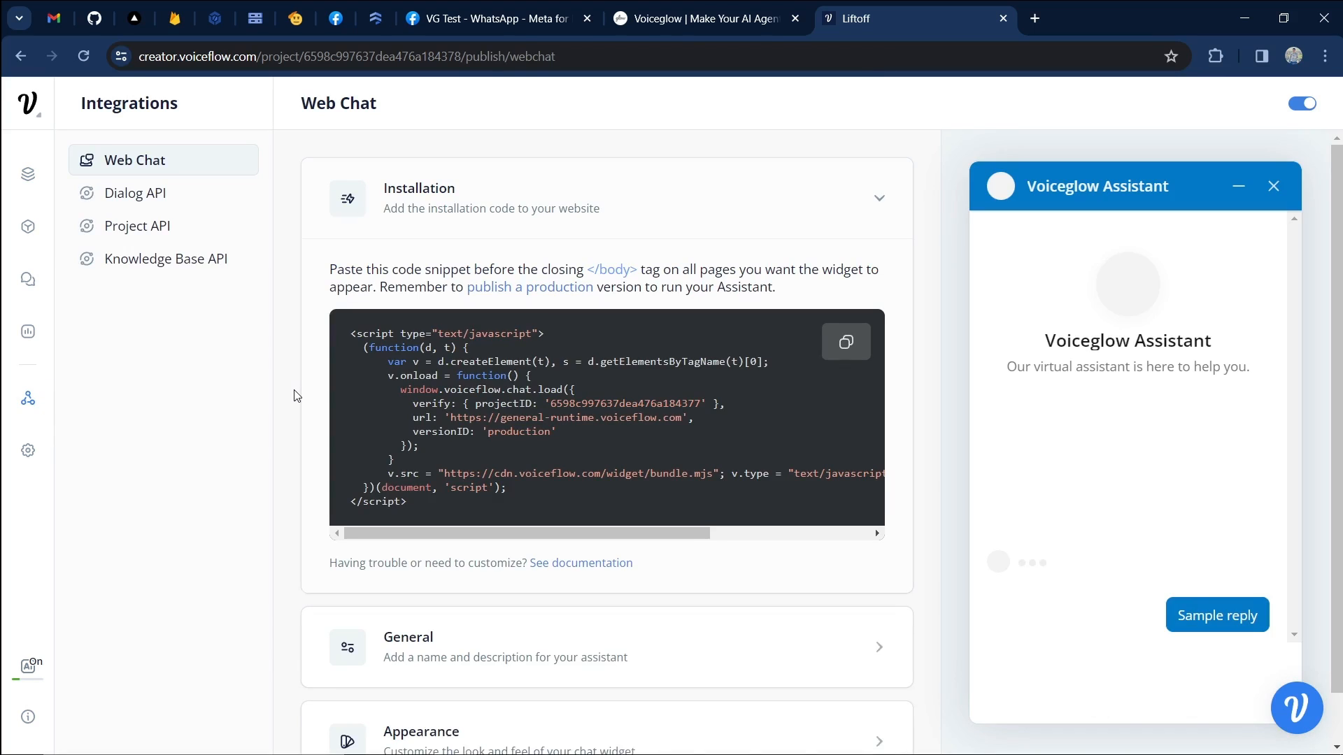
pyautogui.click(182, 193)
pyautogui.click(839, 389)
pyautogui.click(666, 22)
pyautogui.doubleClick(504, 420)
pyautogui.hotkey('ctrl', 'v')
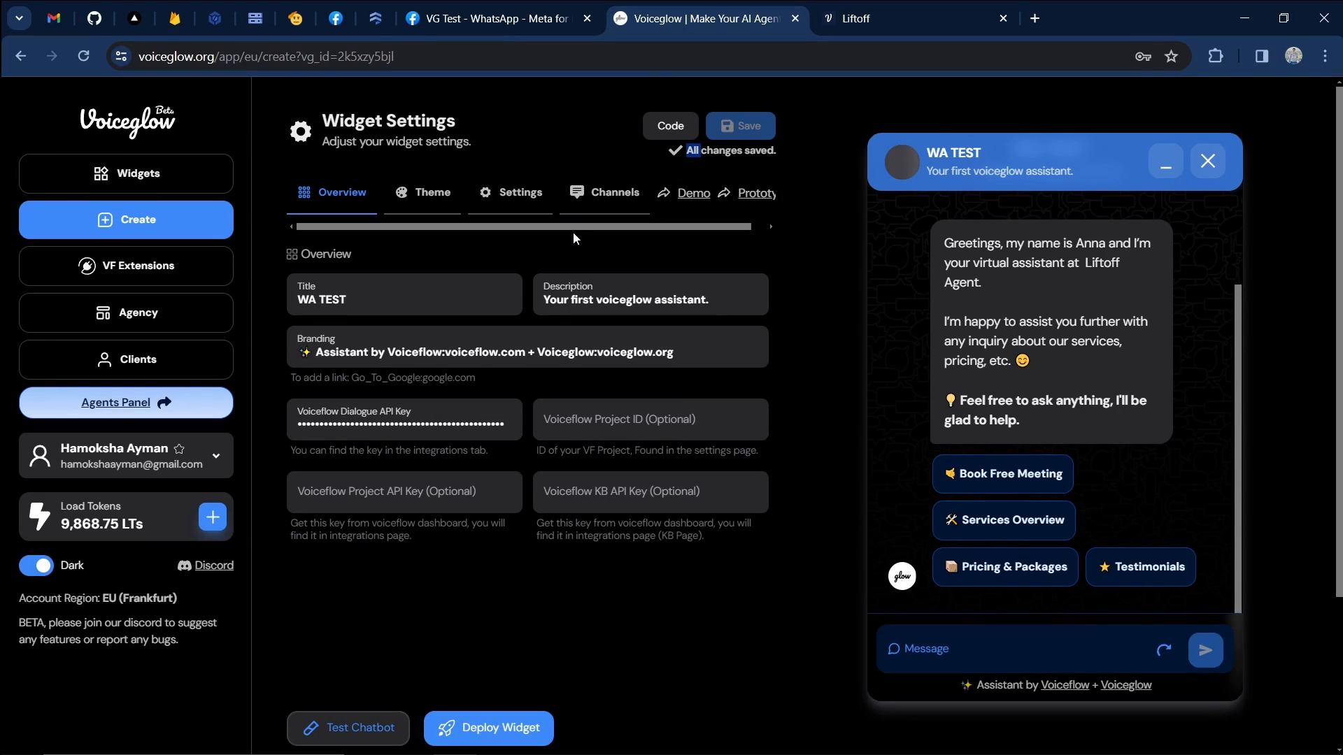
# Refresh and confirm restarting the WA TEST preview conversation.
pyautogui.click(1194, 507)
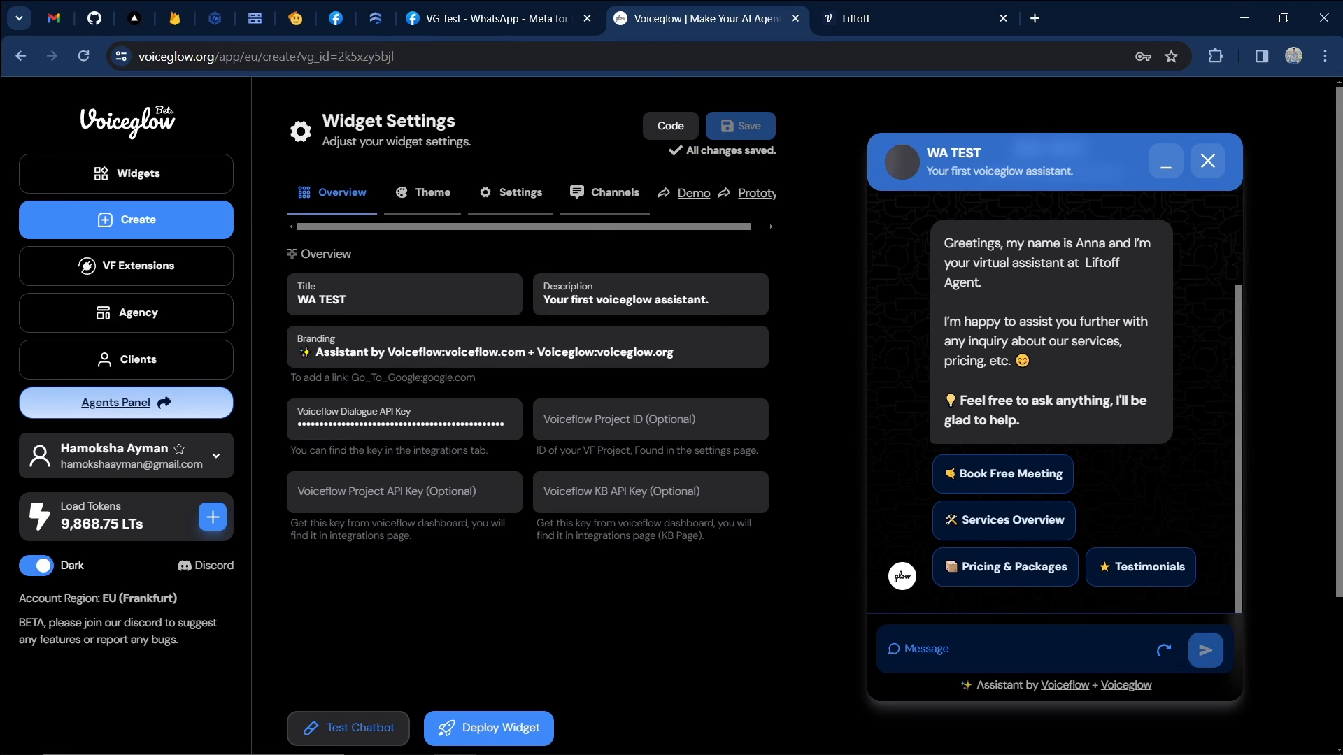
pyautogui.click(1165, 652)
pyautogui.click(1028, 627)
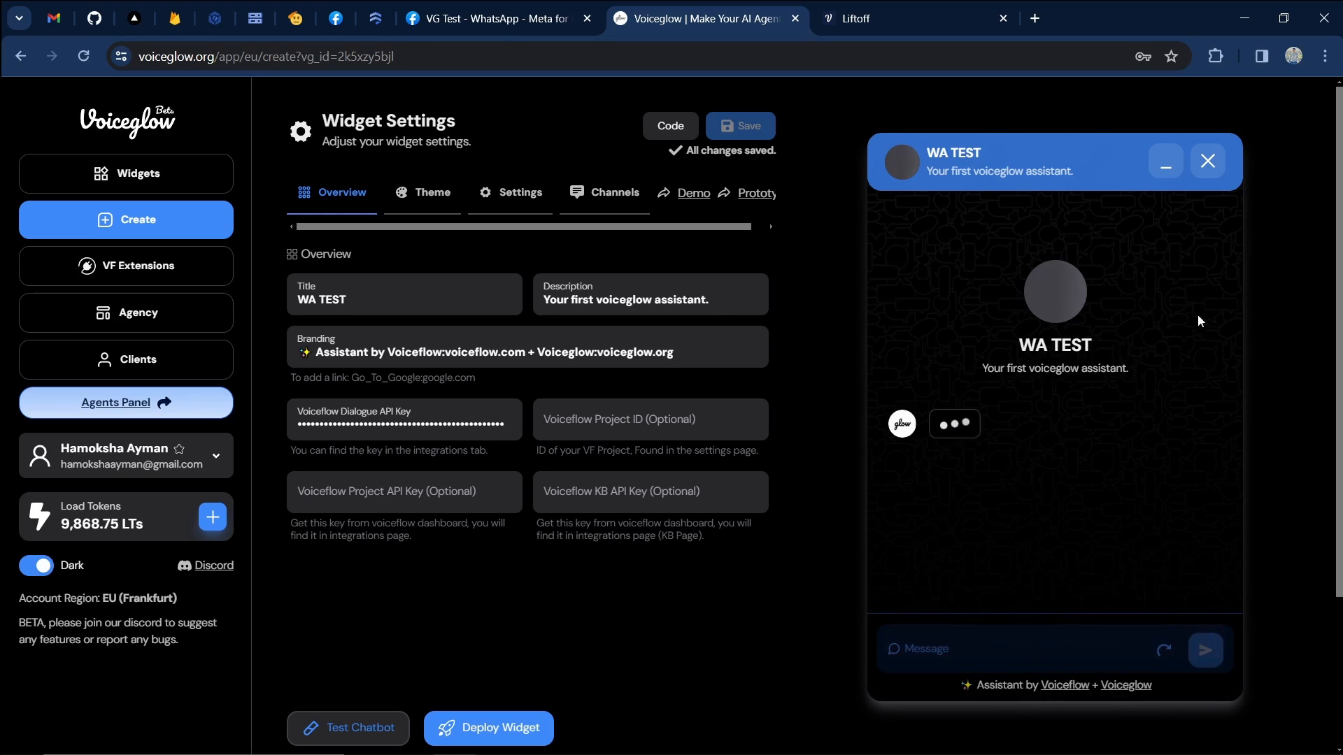
# Check Voiceflow's production publish options, then choose Book Free Meeting in the preview chat.
pyautogui.click(861, 21)
pyautogui.click(28, 174)
pyautogui.click(1280, 102)
pyautogui.click(766, 320)
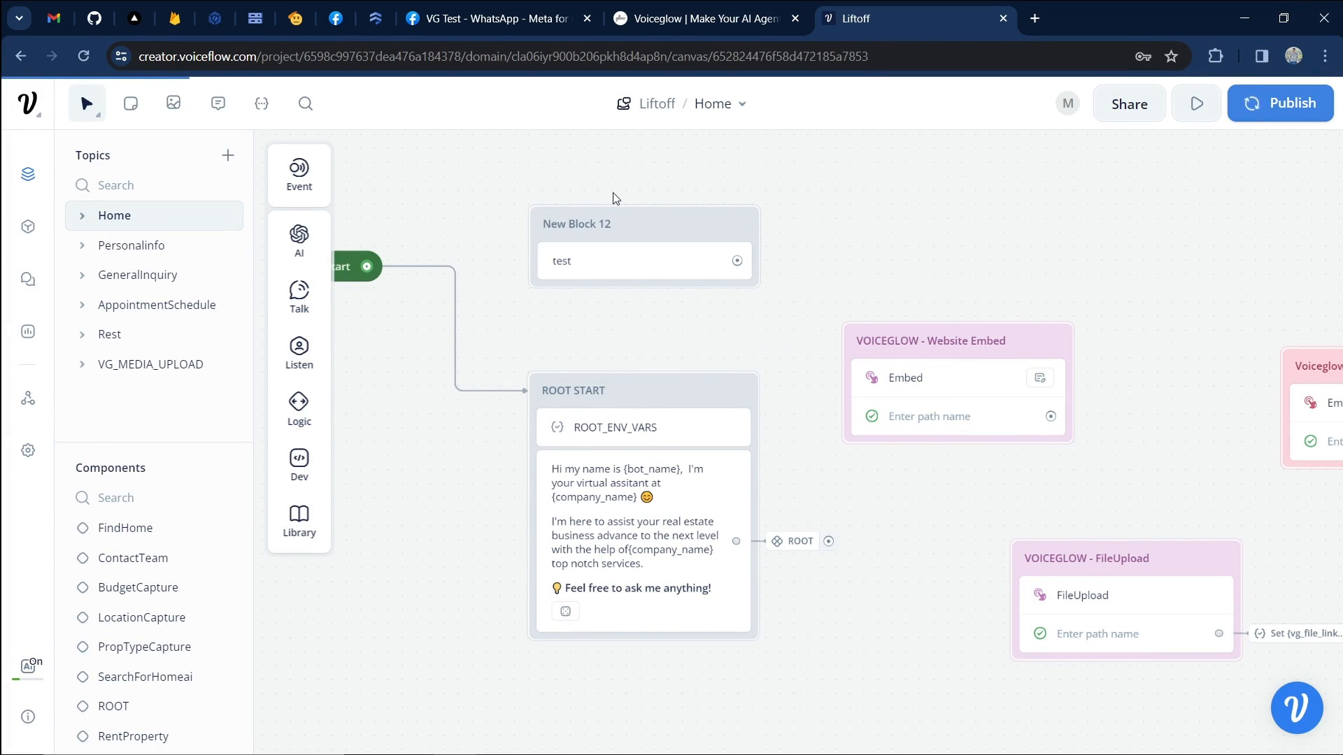
pyautogui.click(665, 22)
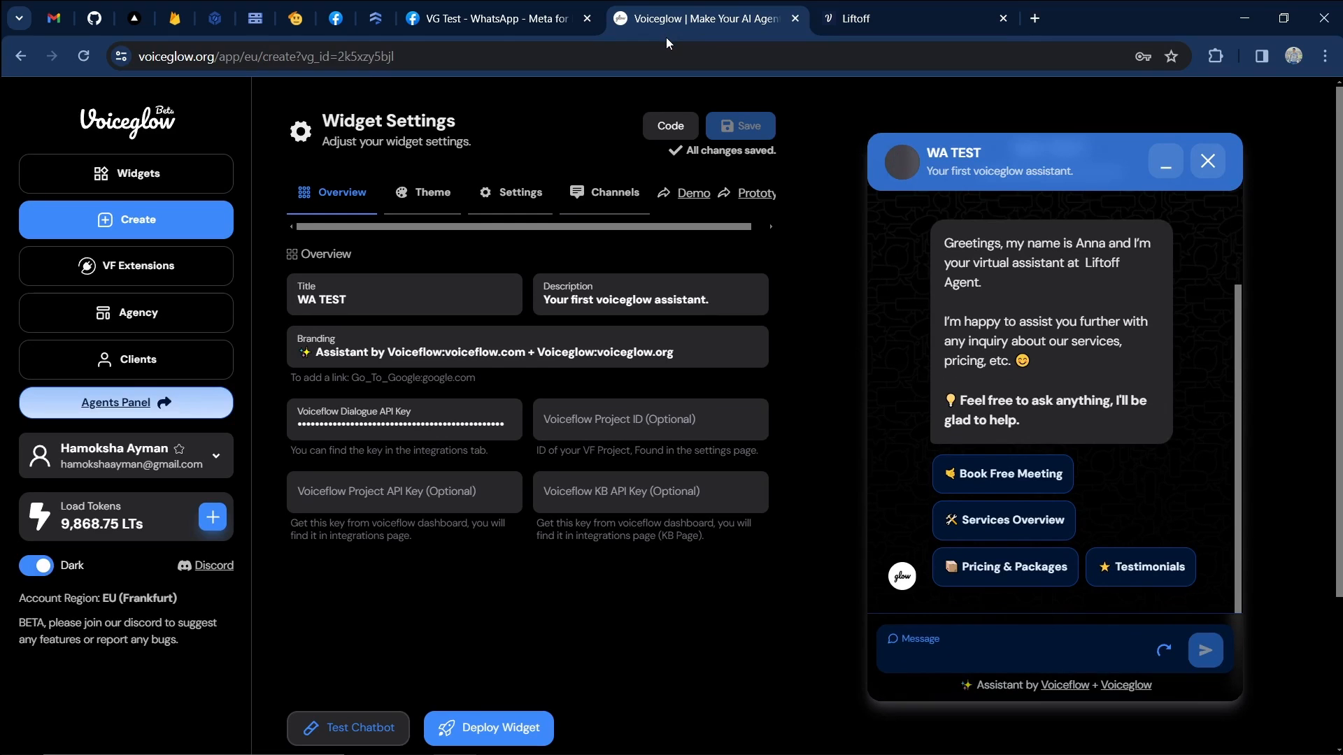
pyautogui.click(1002, 475)
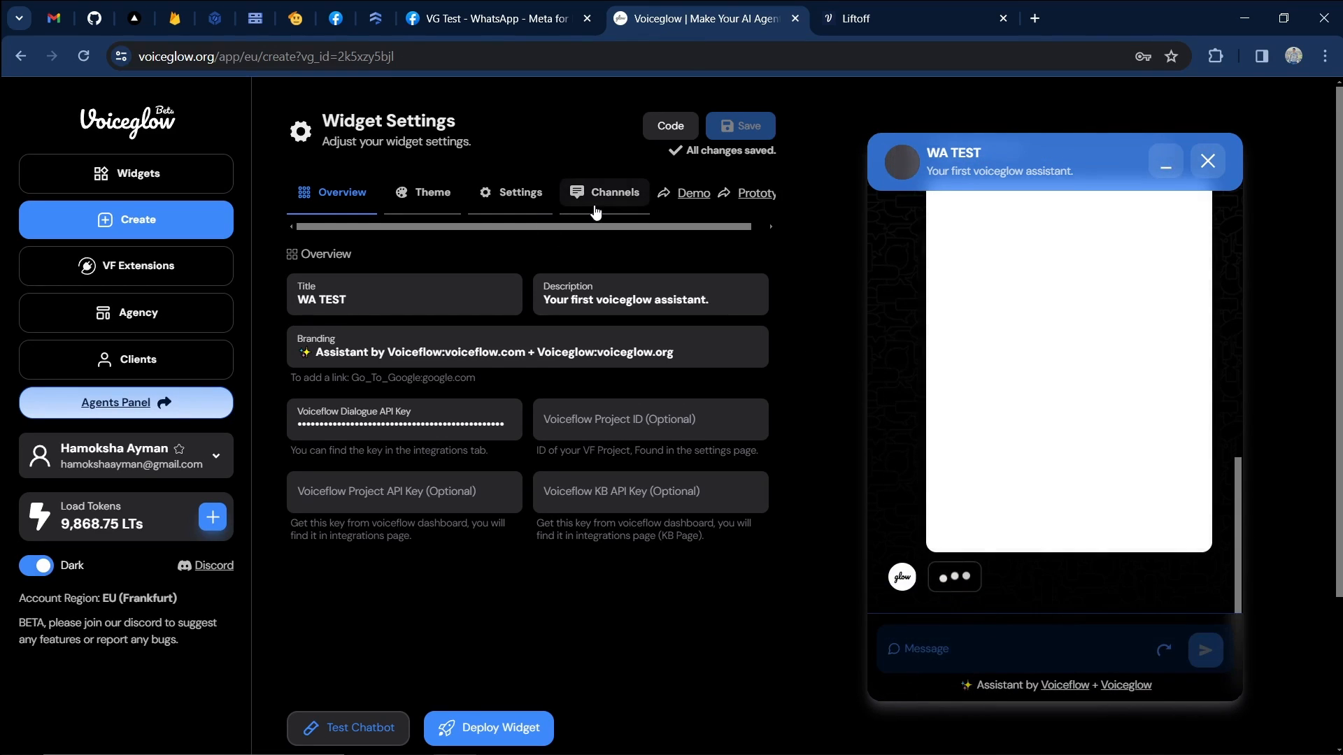
# Connect the Whatsapp channel from the Channels tab and review its webhook URL and STEP 1 instructions.
pyautogui.click(596, 210)
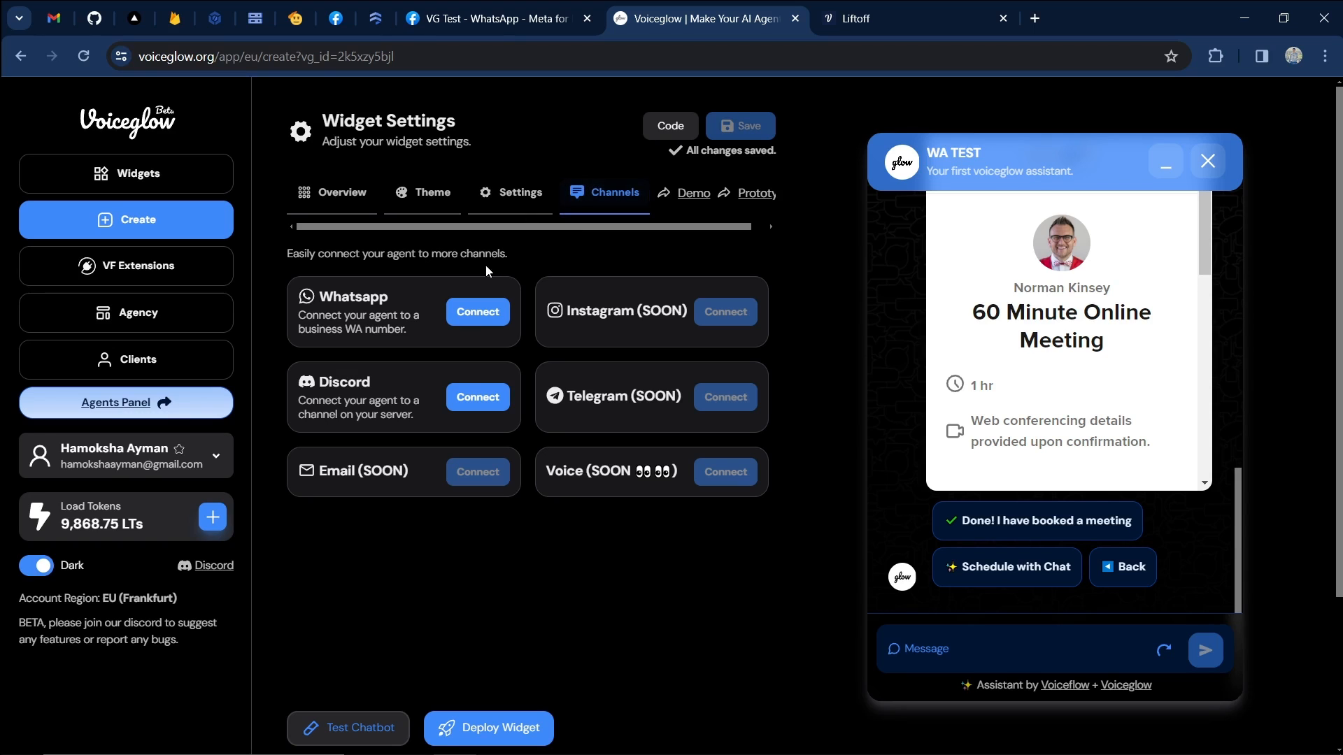
pyautogui.click(478, 312)
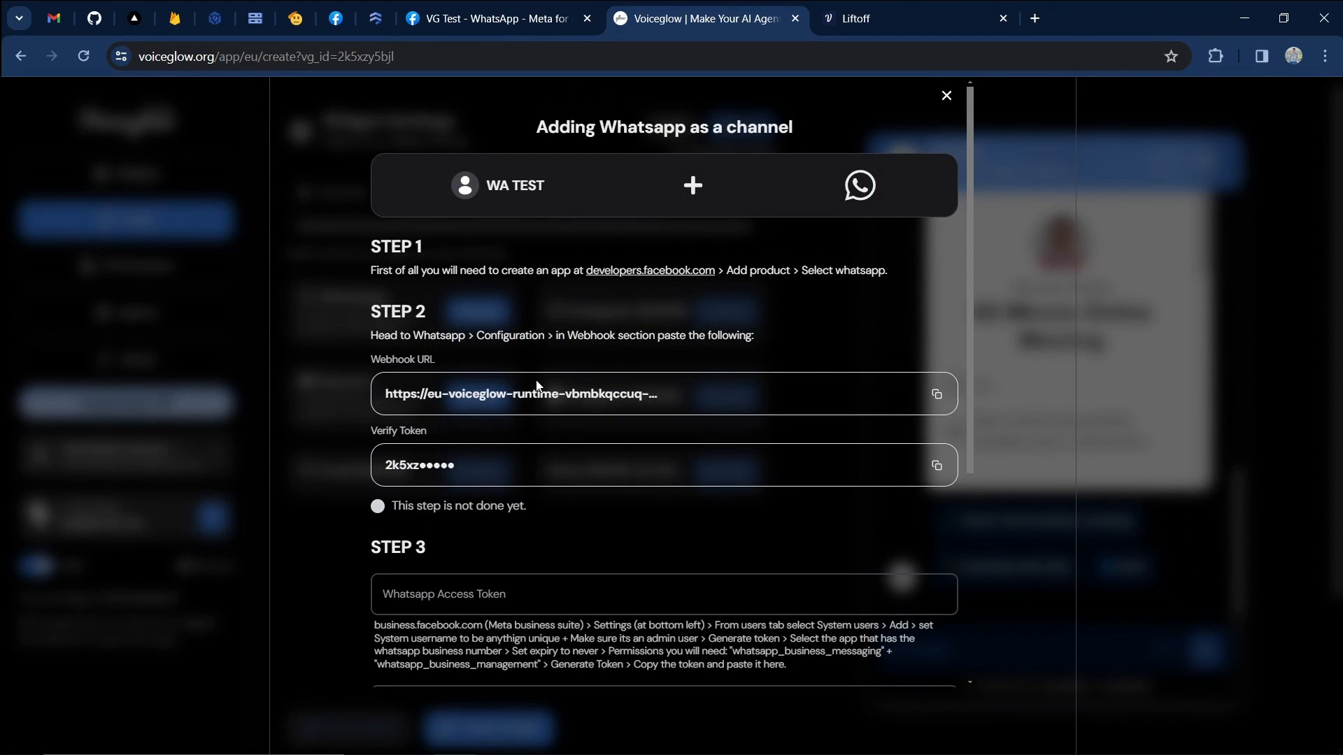
pyautogui.scroll(-3, 537, 386)
pyautogui.scroll(-1, 537, 385)
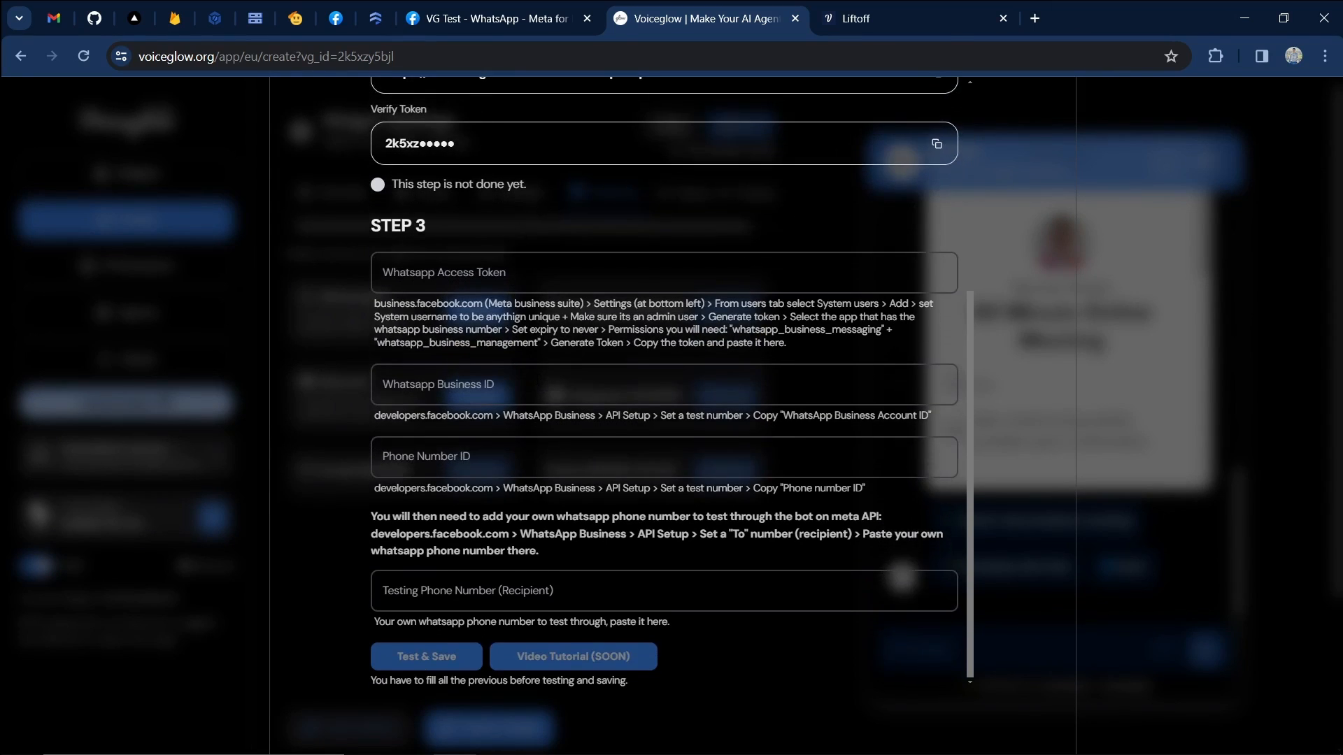
pyautogui.scroll(4, 539, 387)
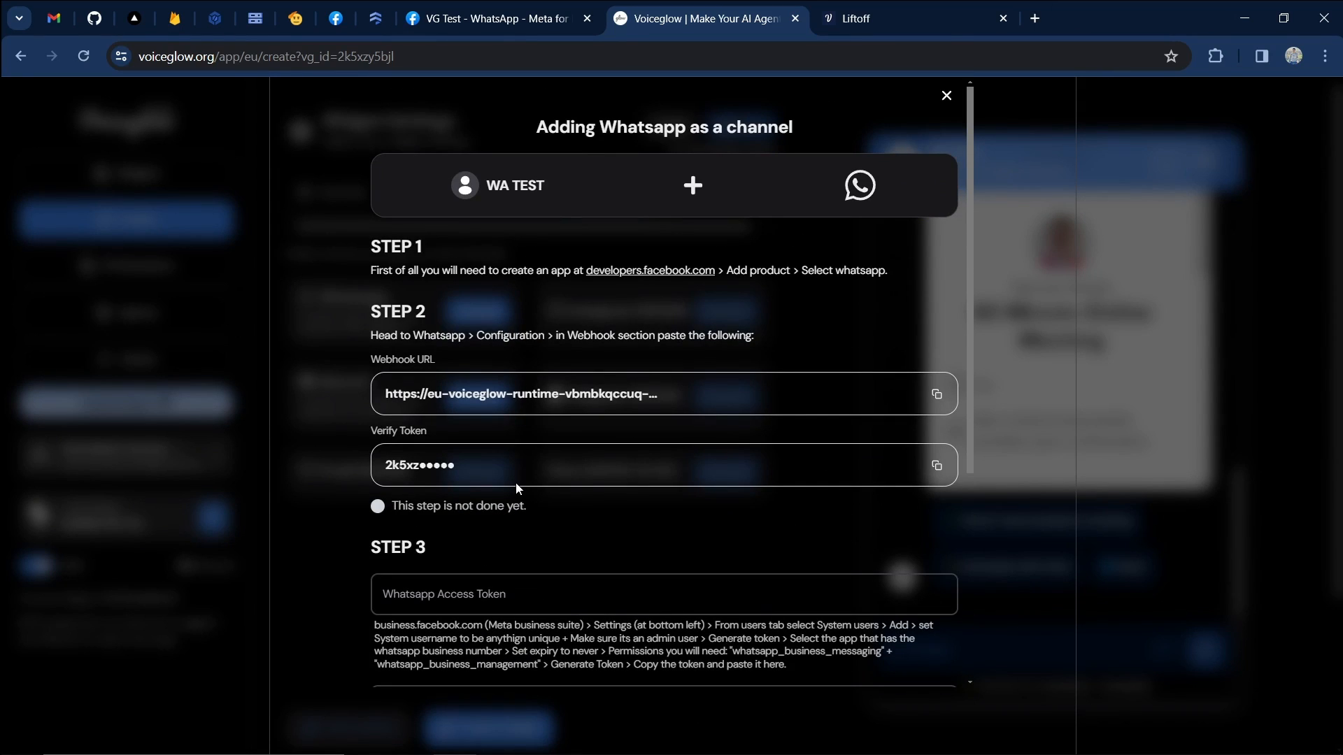
pyautogui.moveTo(385, 401); pyautogui.dragTo(607, 395)
pyautogui.click(607, 395)
pyautogui.moveTo(390, 246); pyautogui.dragTo(623, 286)
pyautogui.click(622, 287)
pyautogui.click(481, 11)
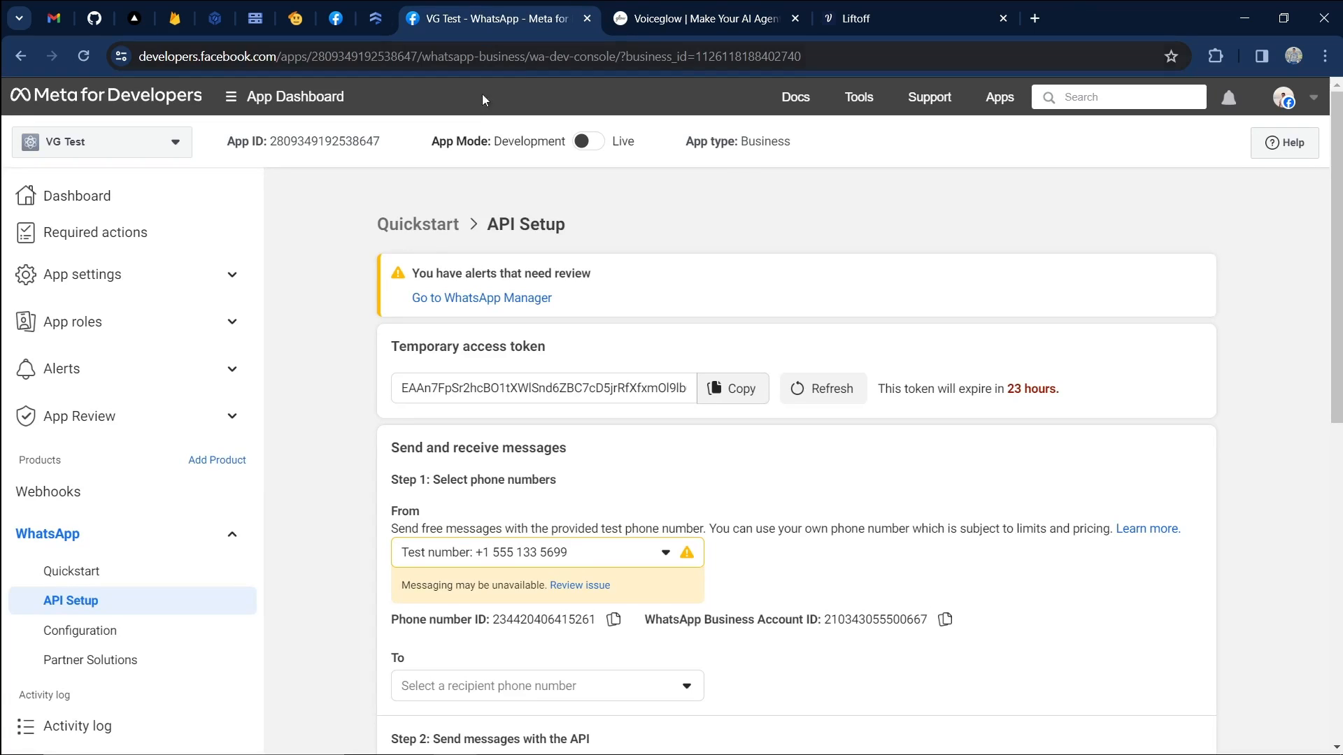
pyautogui.click(705, 13)
pyautogui.moveTo(371, 245); pyautogui.dragTo(899, 274)
# Paste Voiceglow's webhook URL into the callback URL field of Meta's WhatsApp Configuration.
pyautogui.click(443, 350)
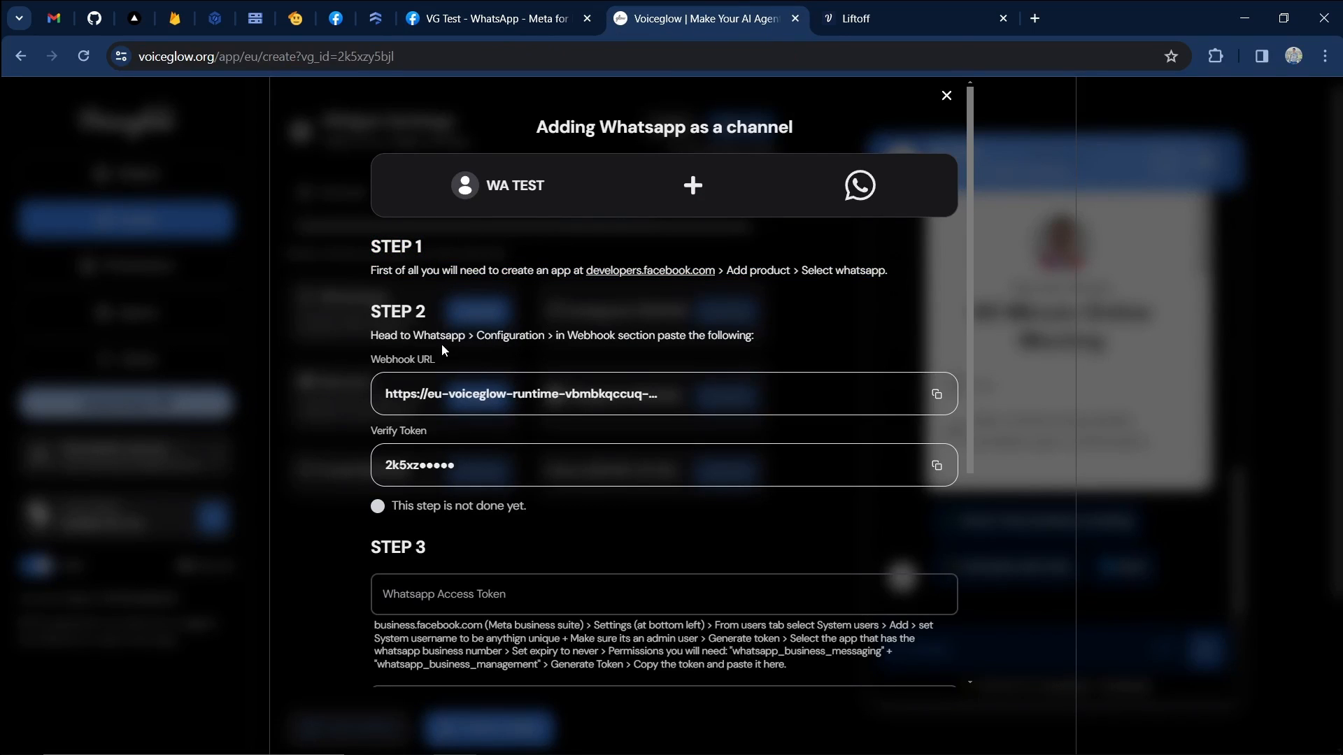
pyautogui.click(940, 396)
pyautogui.click(937, 396)
pyautogui.click(542, 17)
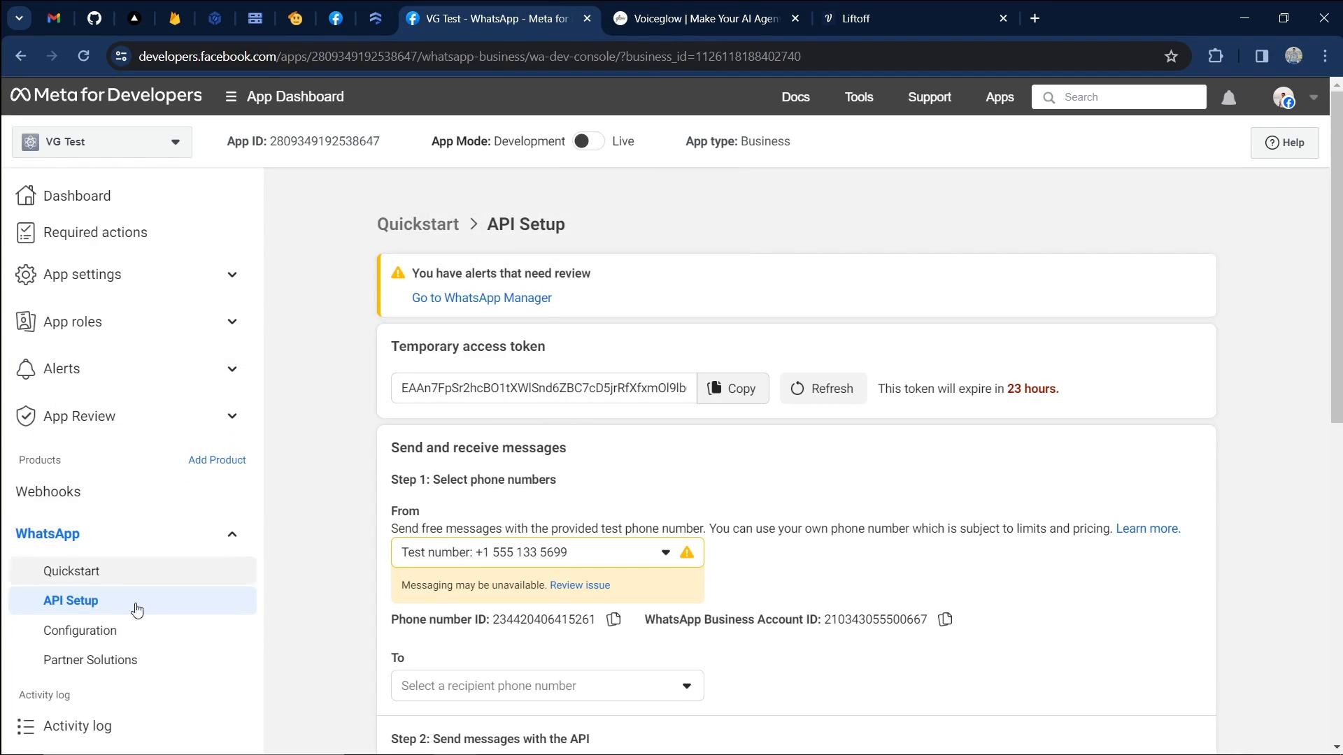
pyautogui.click(97, 631)
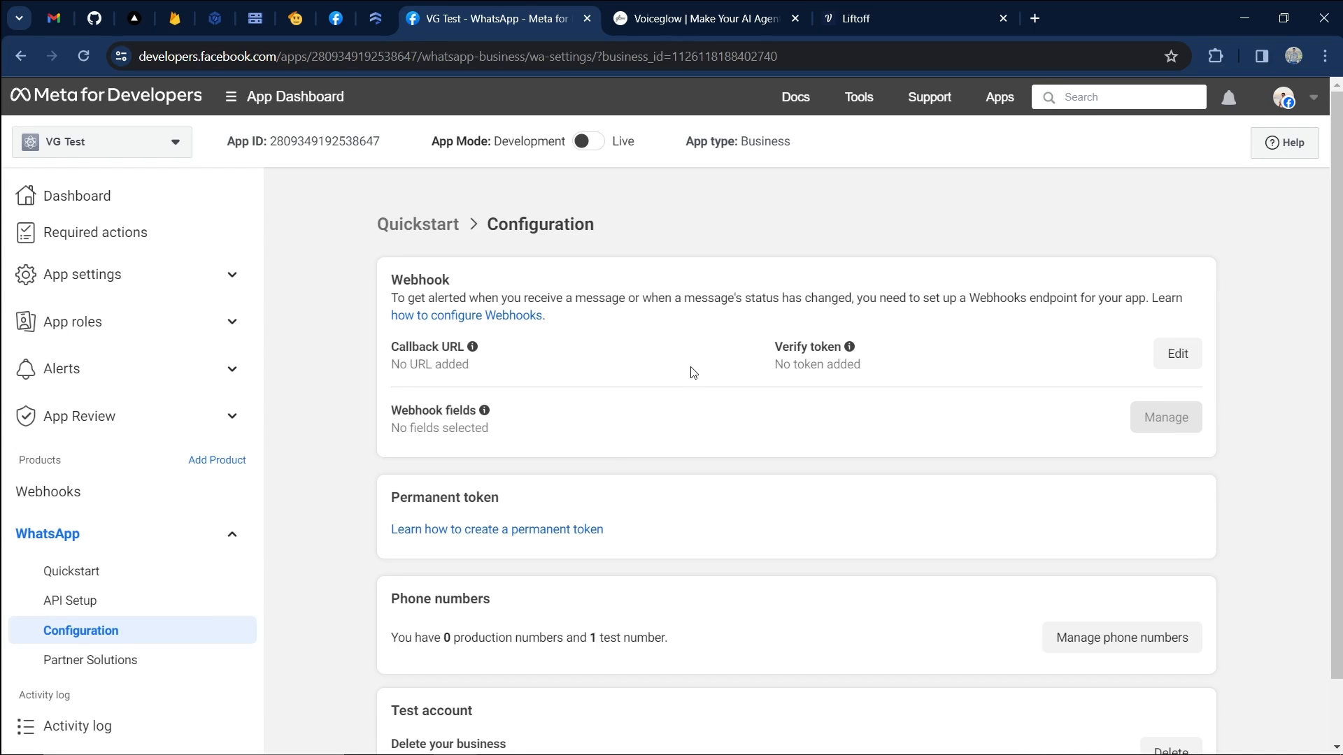
pyautogui.click(1162, 354)
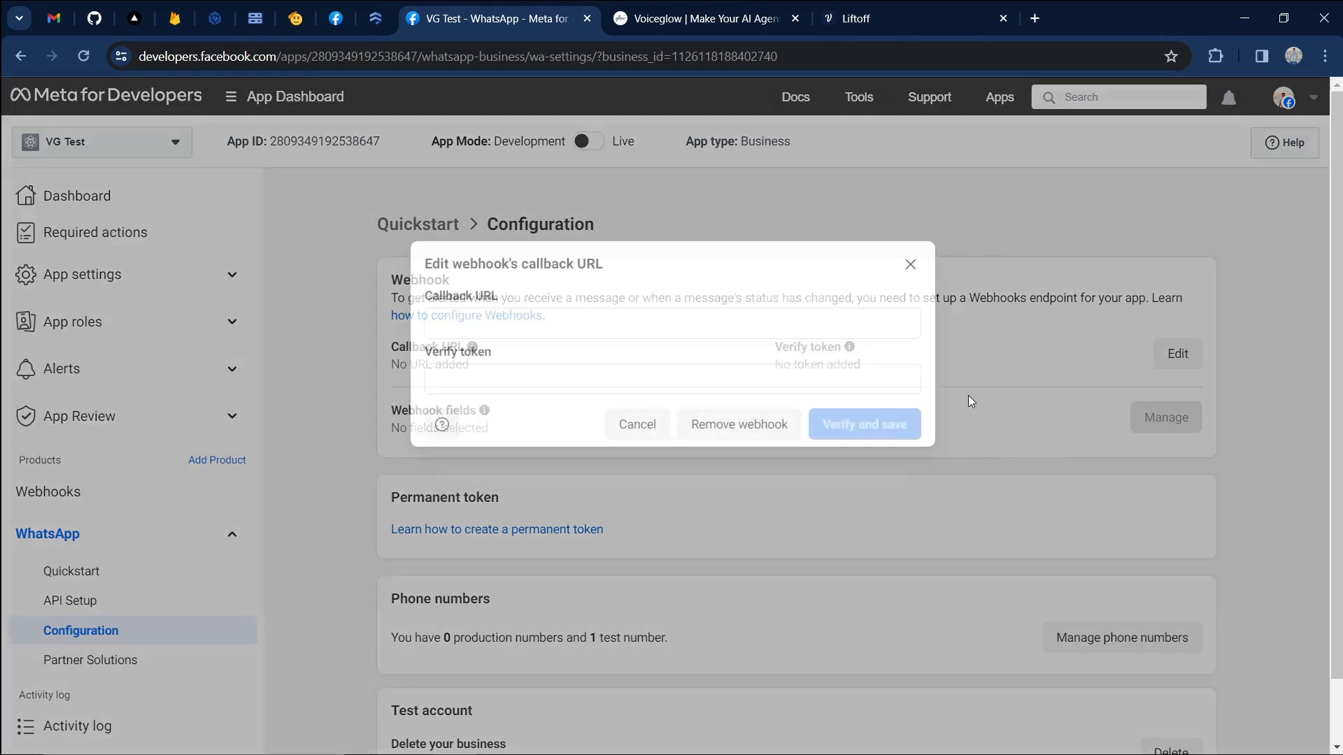
pyautogui.click(575, 338)
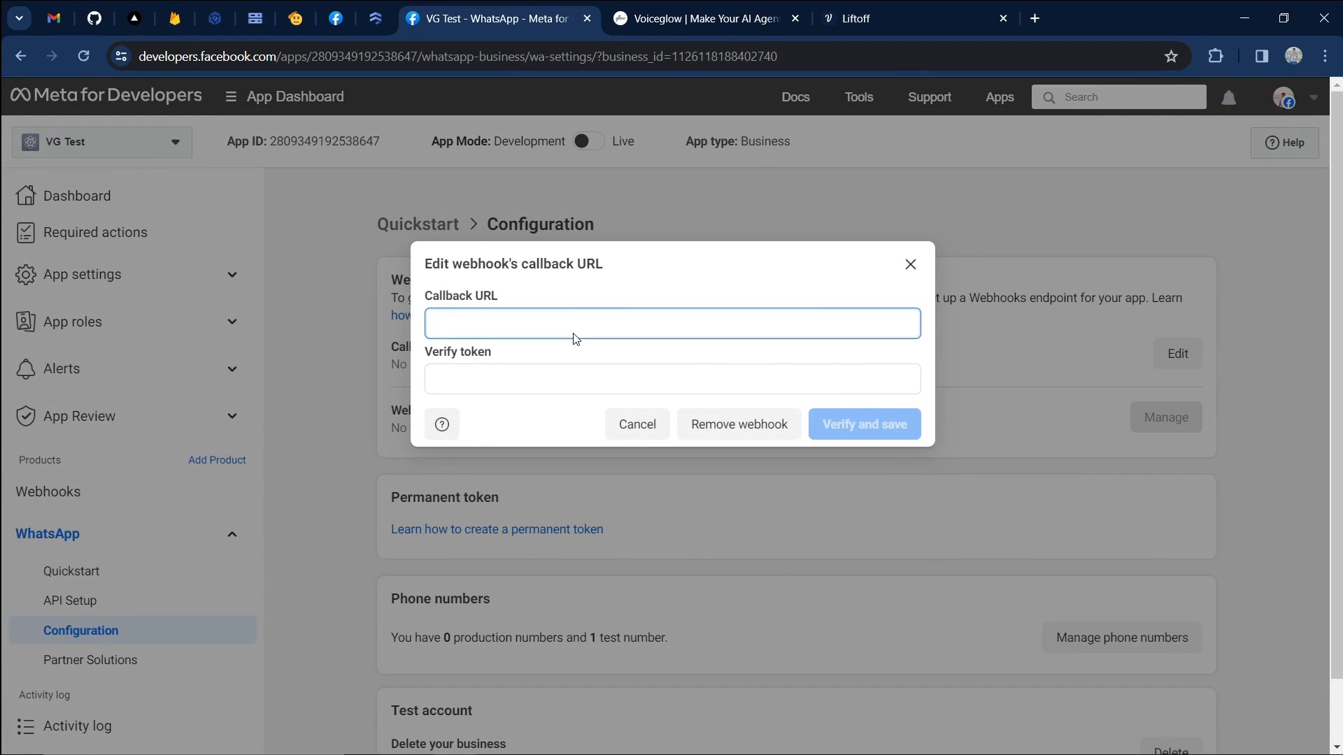
pyautogui.hotkey('ctrl', 'v')
# Paste Voiceglow's verify token into the Meta webhook editor, then verify and save.
pyautogui.click(661, 20)
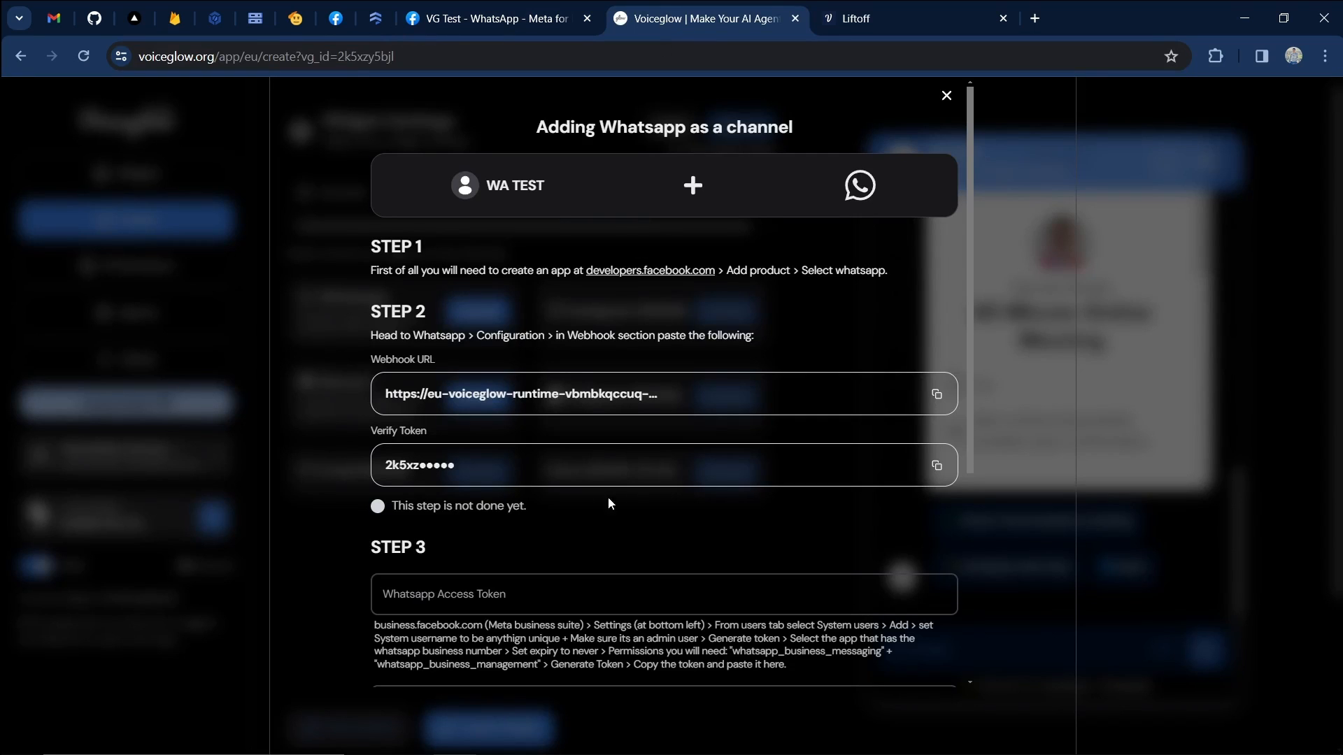
pyautogui.click(937, 465)
pyautogui.click(487, 19)
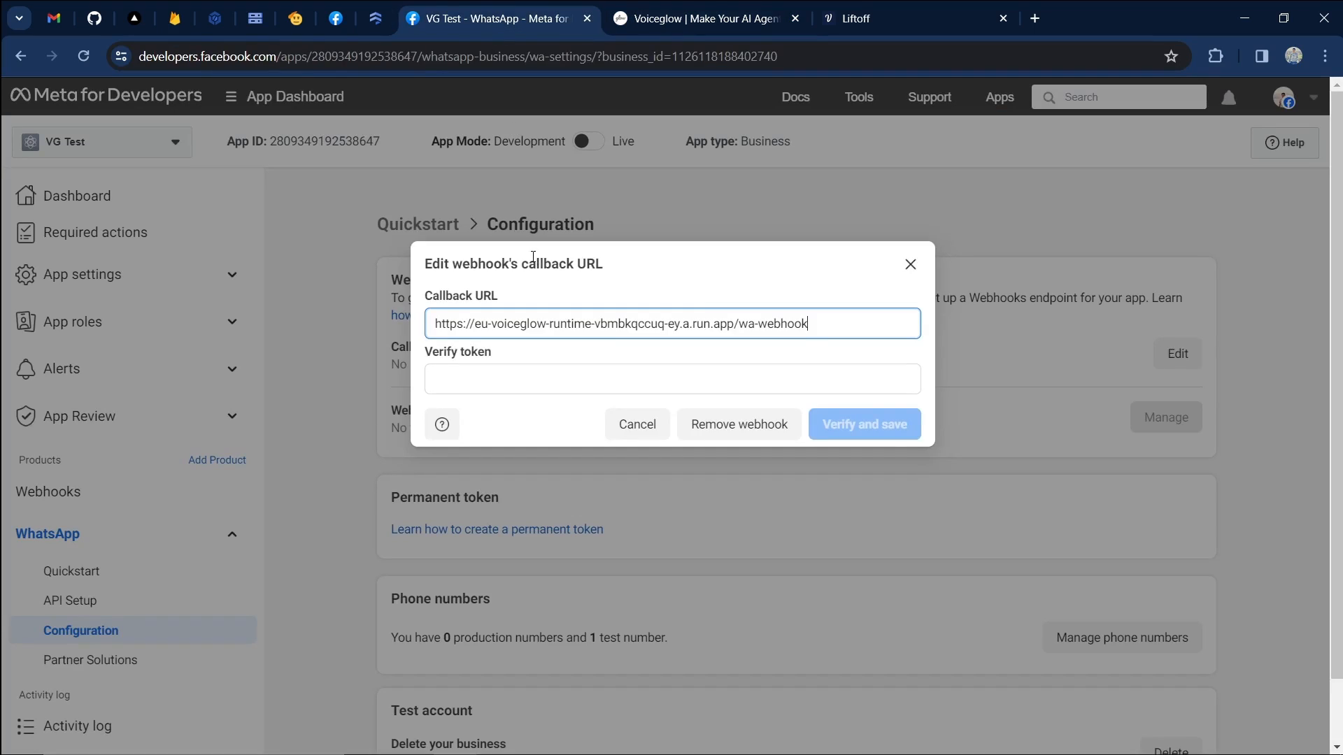
pyautogui.click(558, 378)
pyautogui.hotkey('ctrl', 'v')
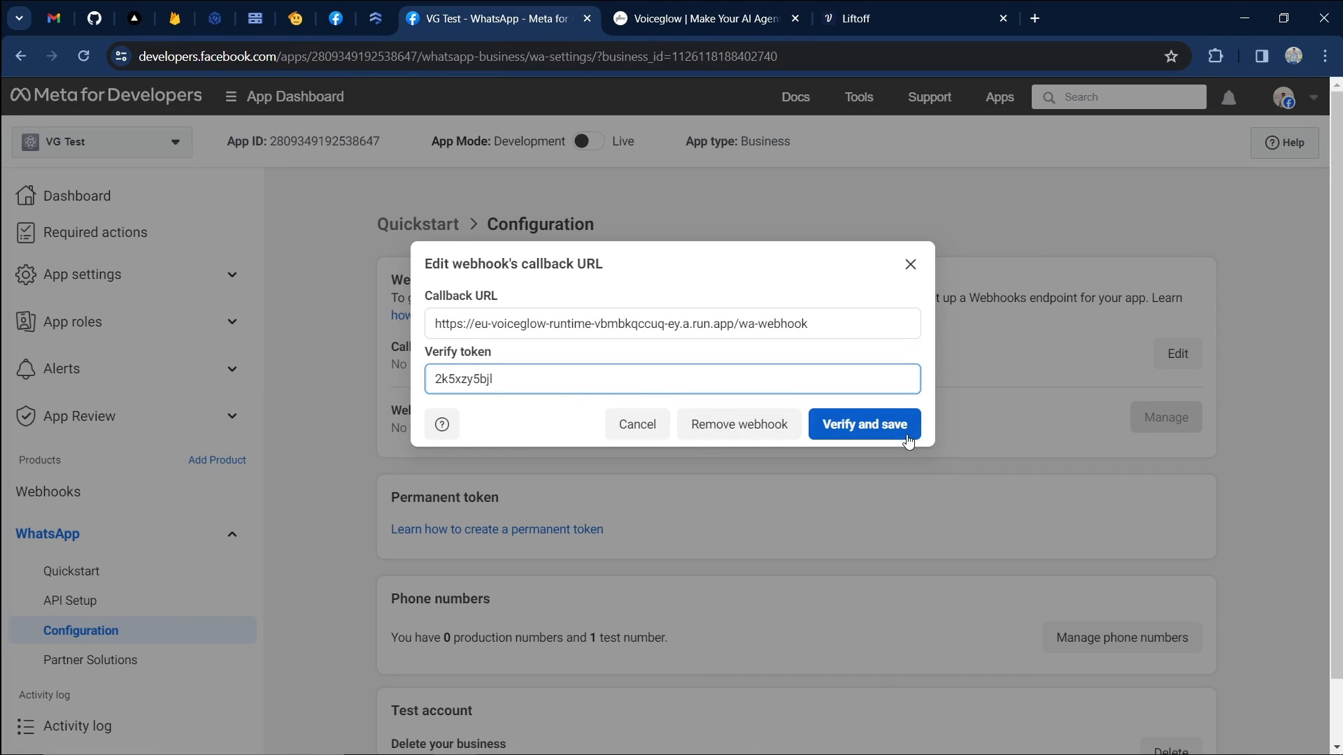
pyautogui.click(875, 426)
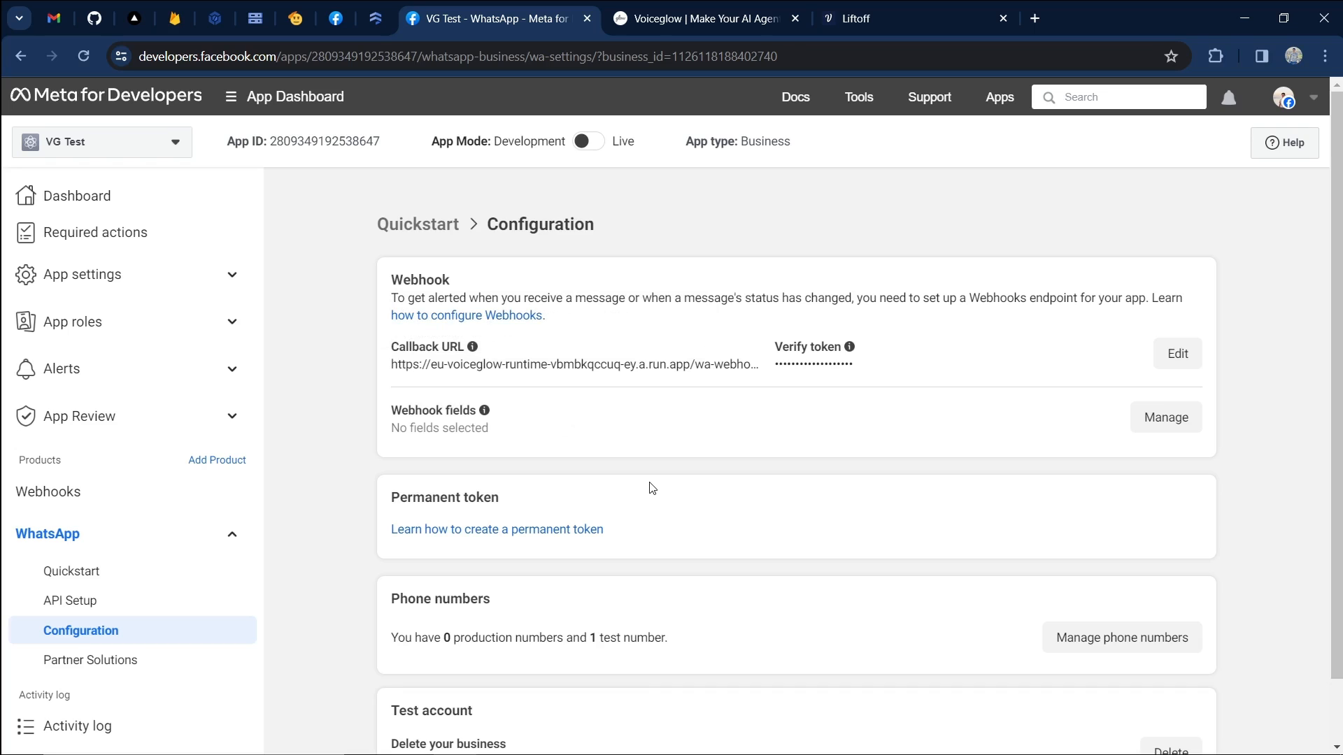
# Subscribe VG Test's webhook to the messages field, then return to Voiceglow's setup.
pyautogui.moveTo(384, 414); pyautogui.dragTo(738, 433)
pyautogui.click(888, 438)
pyautogui.click(1169, 418)
pyautogui.scroll(-6, 609, 387)
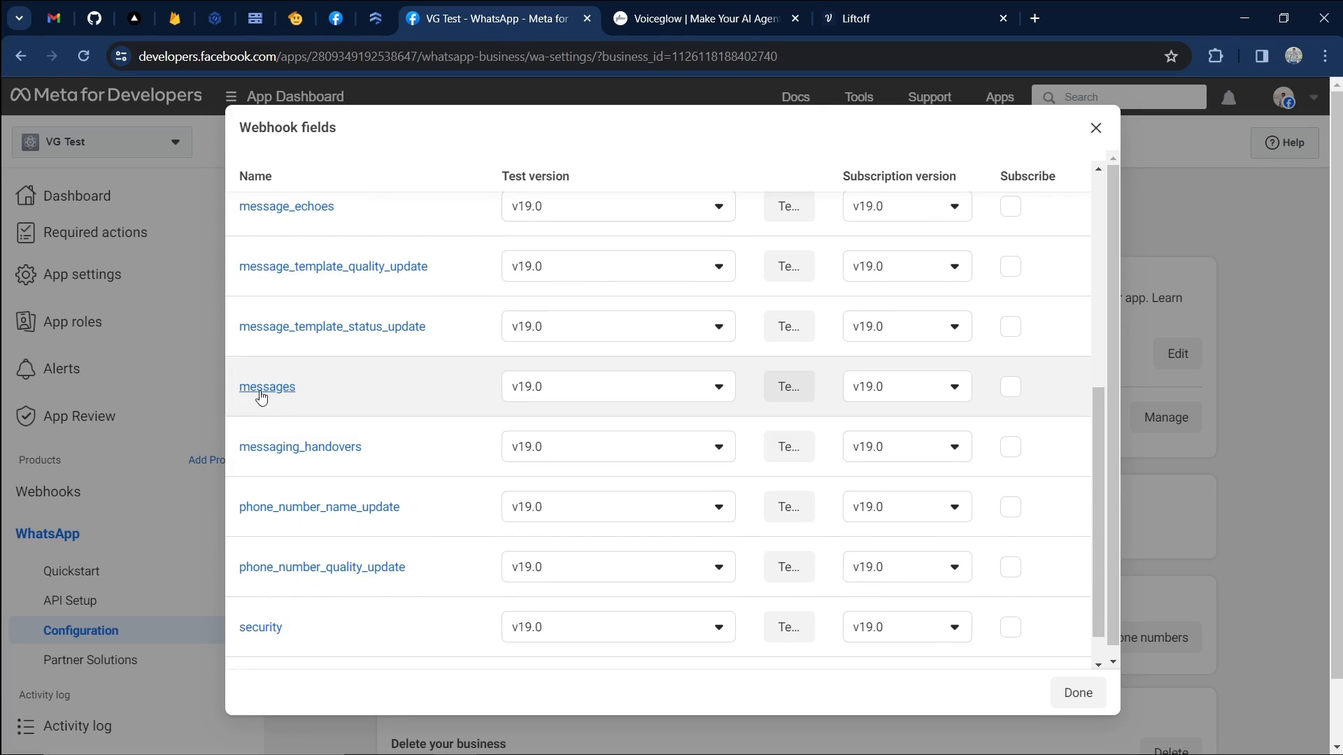
pyautogui.click(1006, 389)
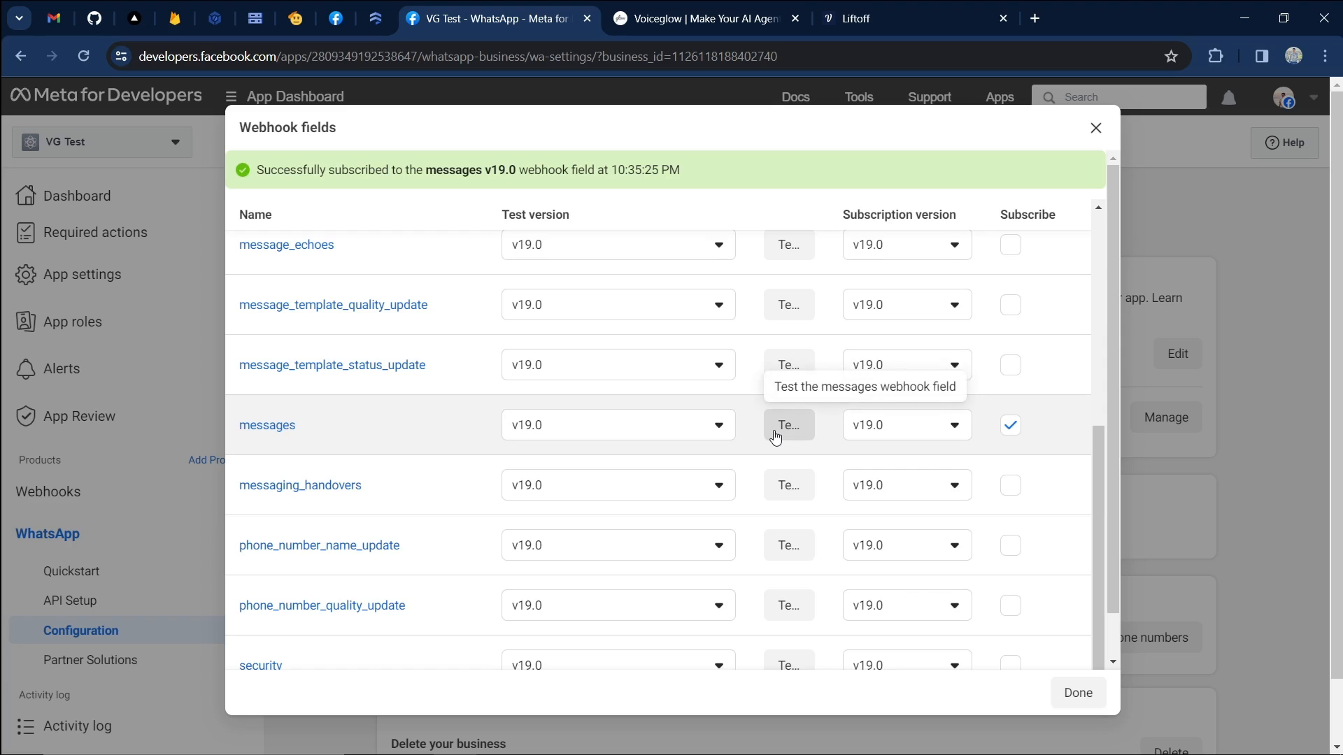
pyautogui.click(1098, 701)
pyautogui.moveTo(390, 430)
pyautogui.mouseDown()
pyautogui.moveTo(472, 455)
pyautogui.moveTo(384, 417)
pyautogui.mouseUp()
pyautogui.click(383, 417)
pyautogui.hotkey('ctrl', 'Tab')
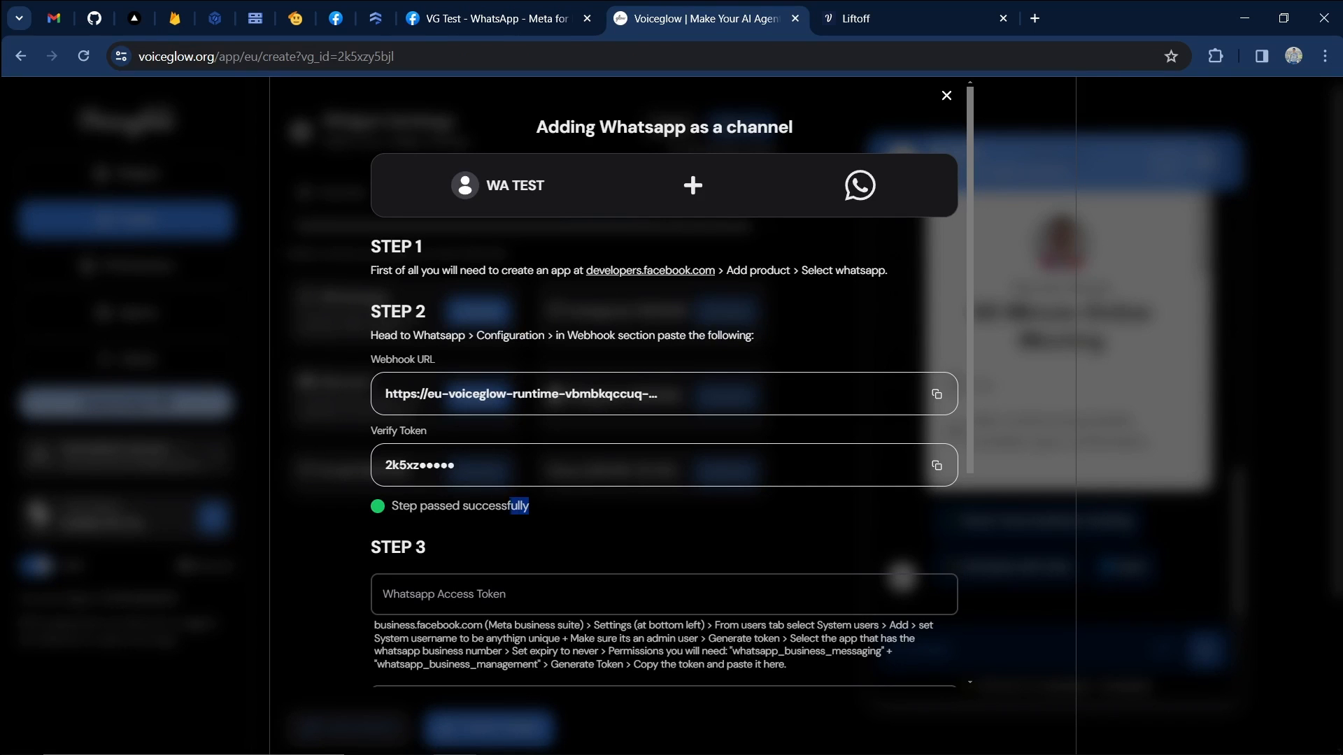
# Scroll to STEP 3 and focus the blank Whatsapp Access Token field, dismissing password suggestions.
pyautogui.moveTo(538, 503); pyautogui.dragTo(378, 514)
pyautogui.click(378, 514)
pyautogui.scroll(-4, 540, 455)
pyautogui.scroll(-1, 551, 438)
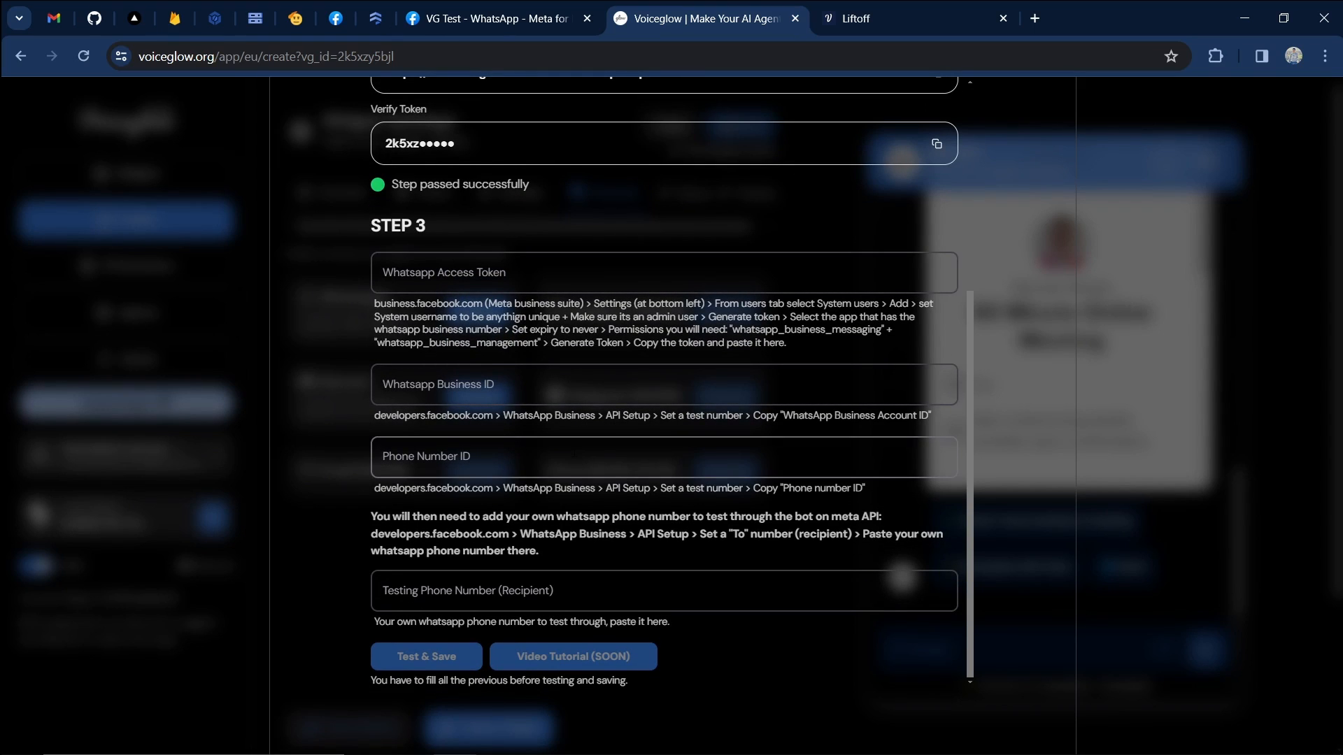
pyautogui.click(575, 261)
pyautogui.click(428, 305)
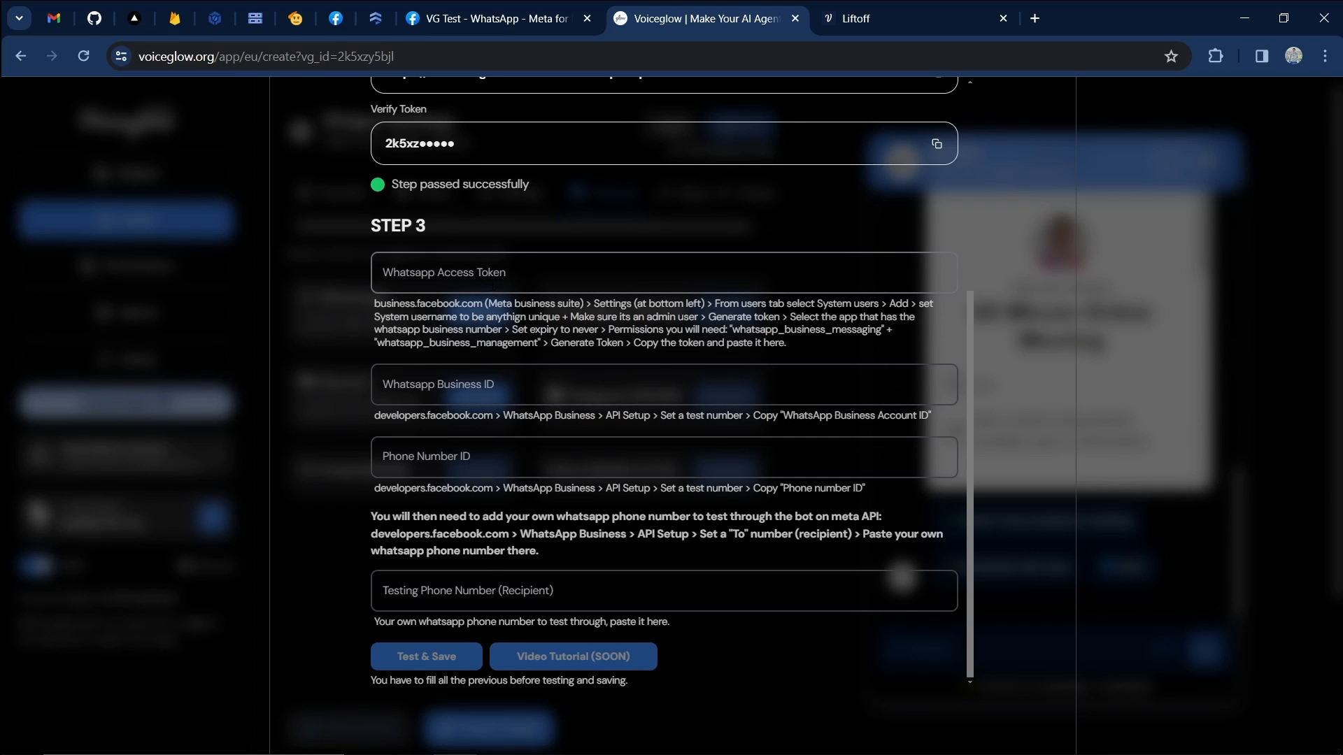
pyautogui.click(493, 287)
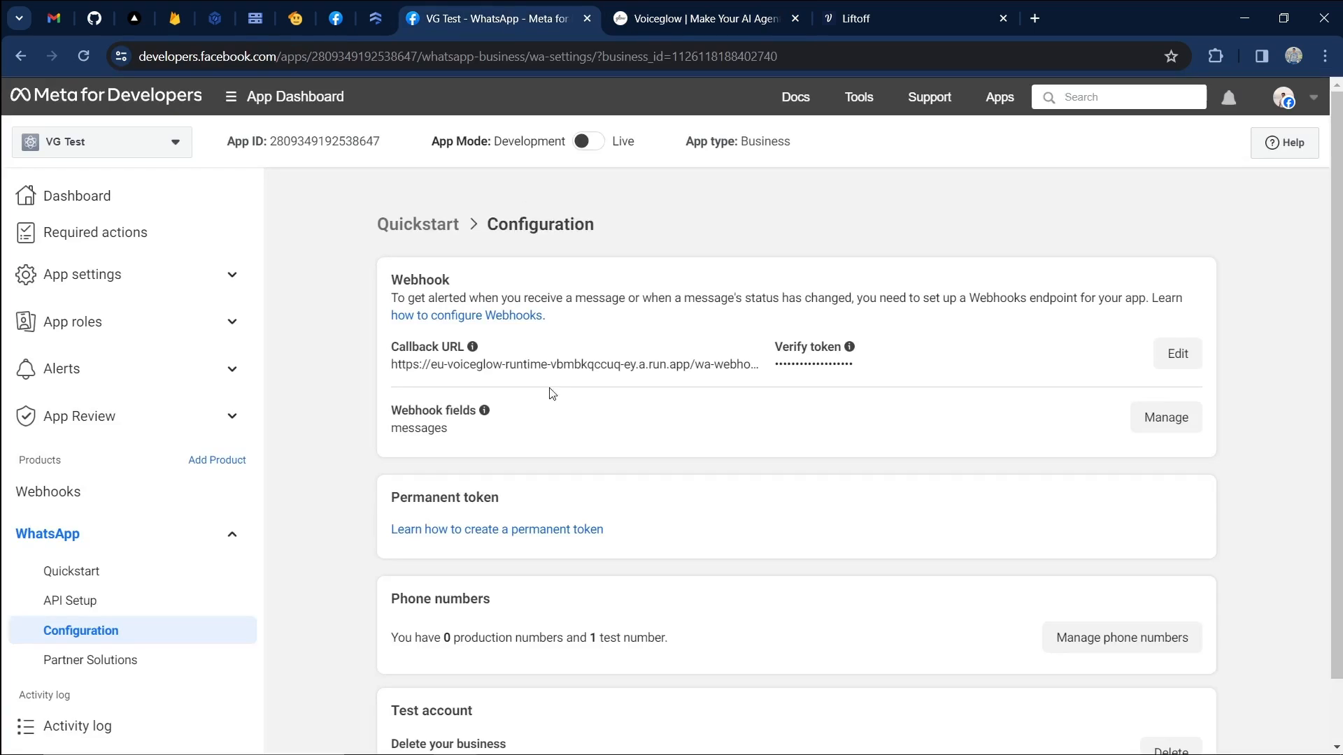
# Copy the temporary access token from VG Test's WhatsApp API Setup page in Meta for Developers.
pyautogui.click(497, 19)
pyautogui.click(190, 603)
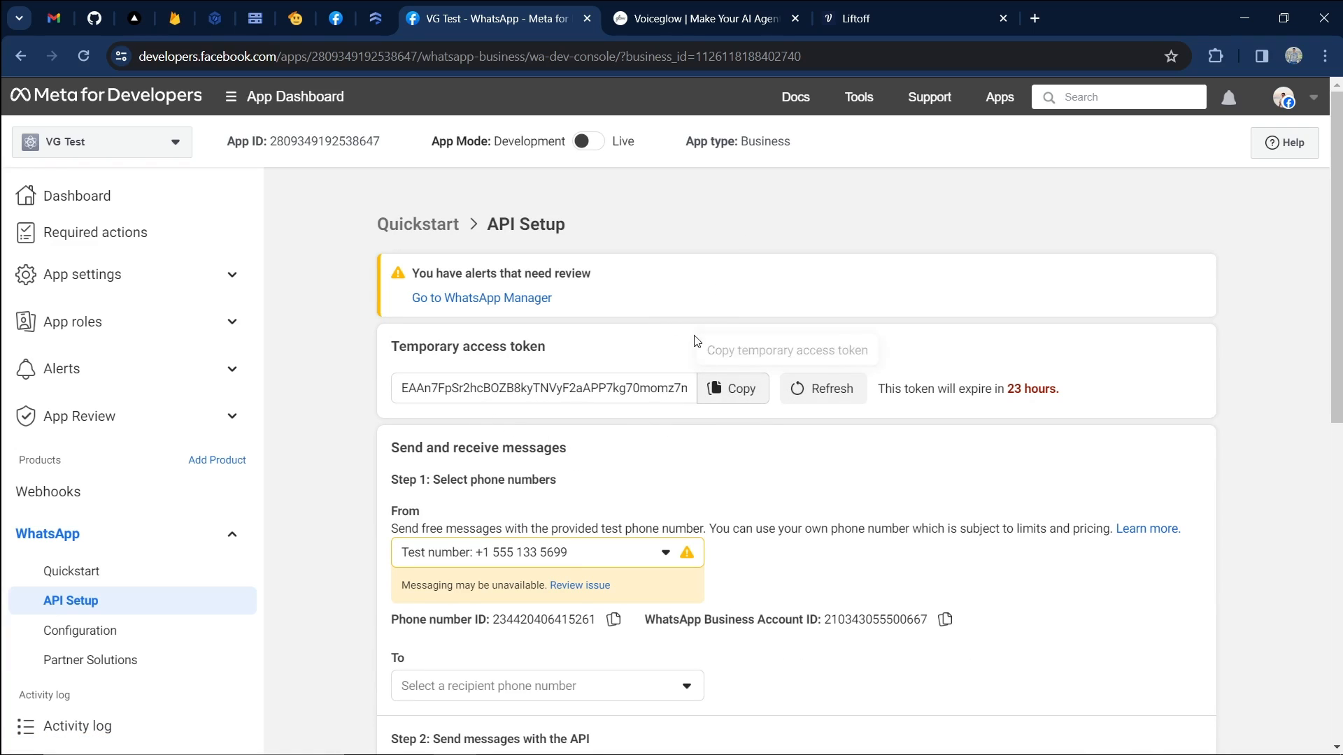
pyautogui.click(732, 388)
pyautogui.click(664, 21)
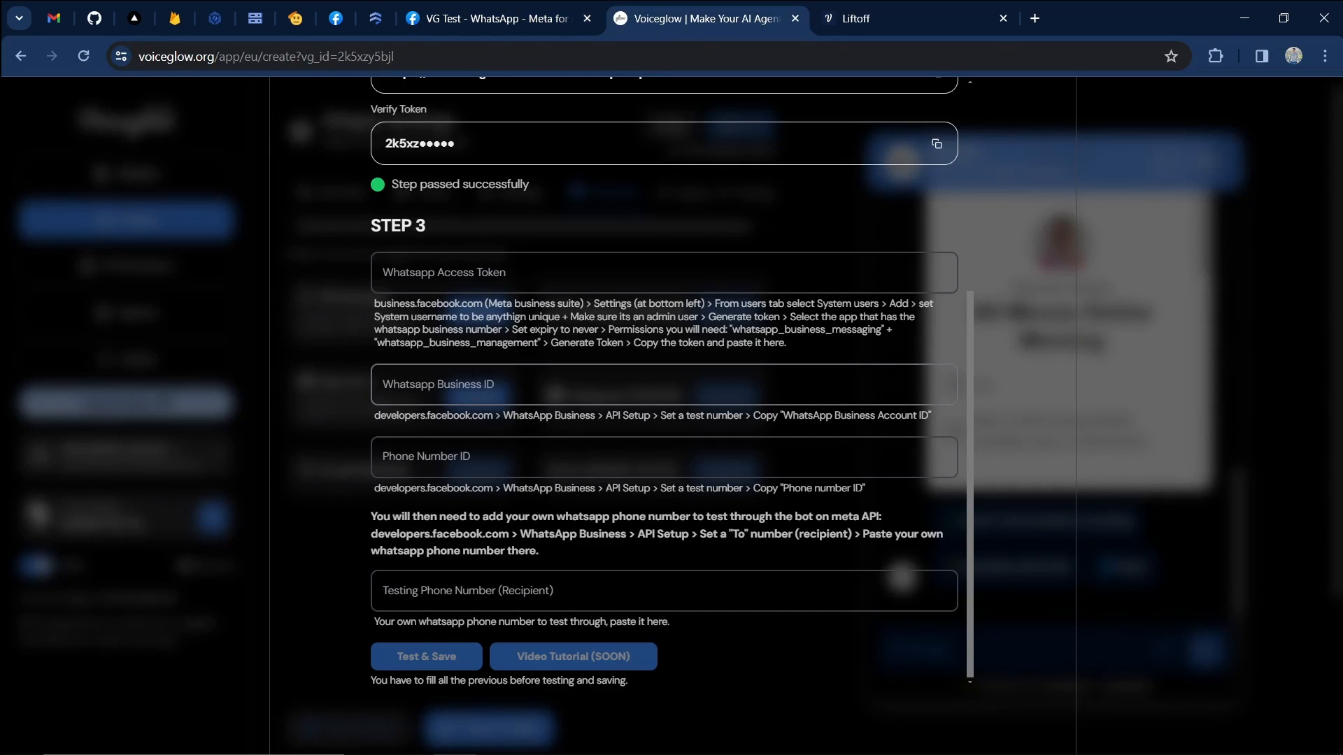
pyautogui.click(513, 28)
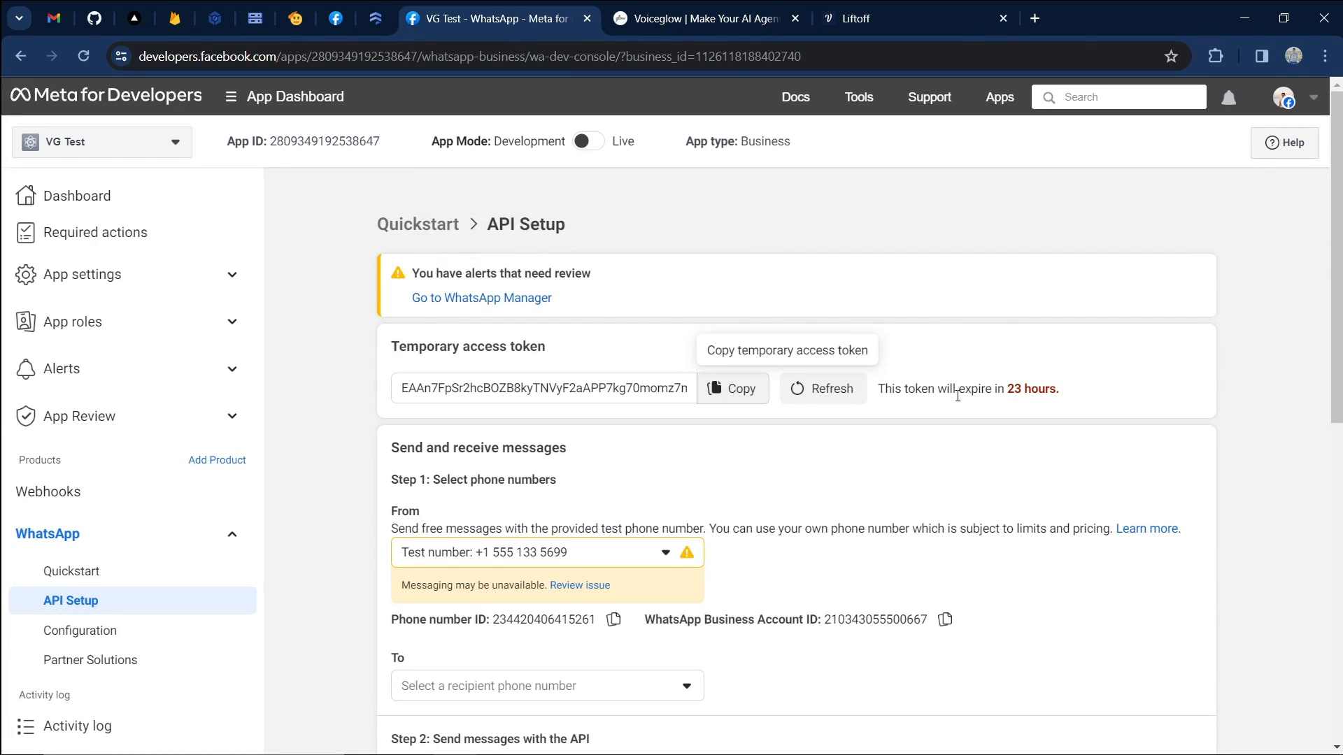
pyautogui.moveTo(1057, 393); pyautogui.dragTo(876, 389)
pyautogui.click(915, 388)
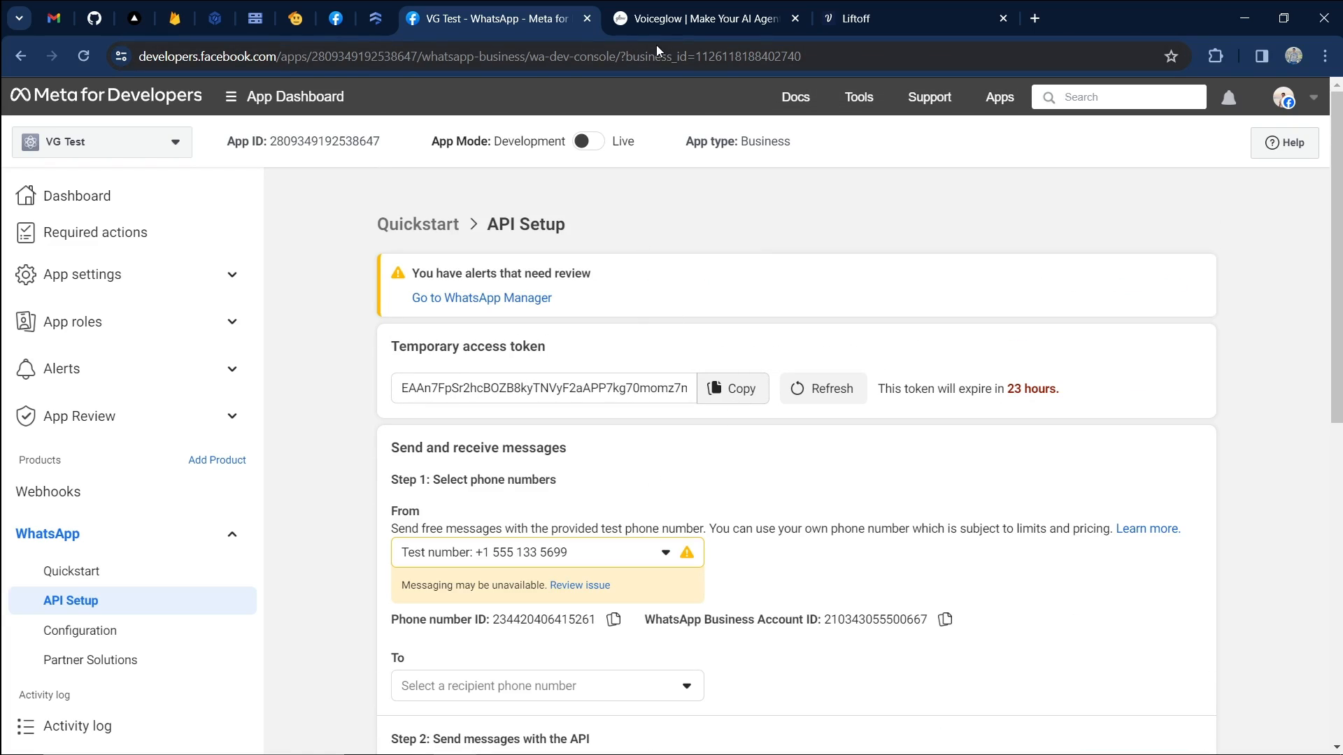
pyautogui.click(676, 8)
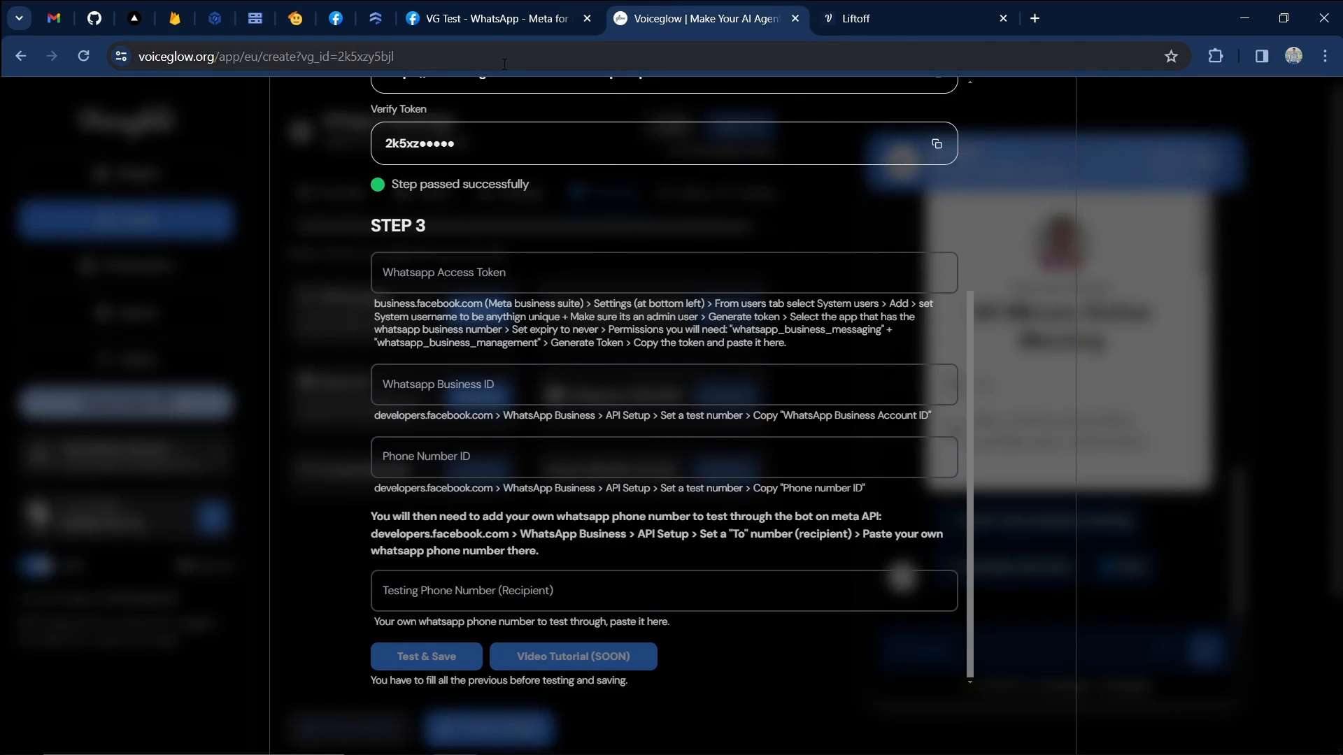
pyautogui.click(503, 18)
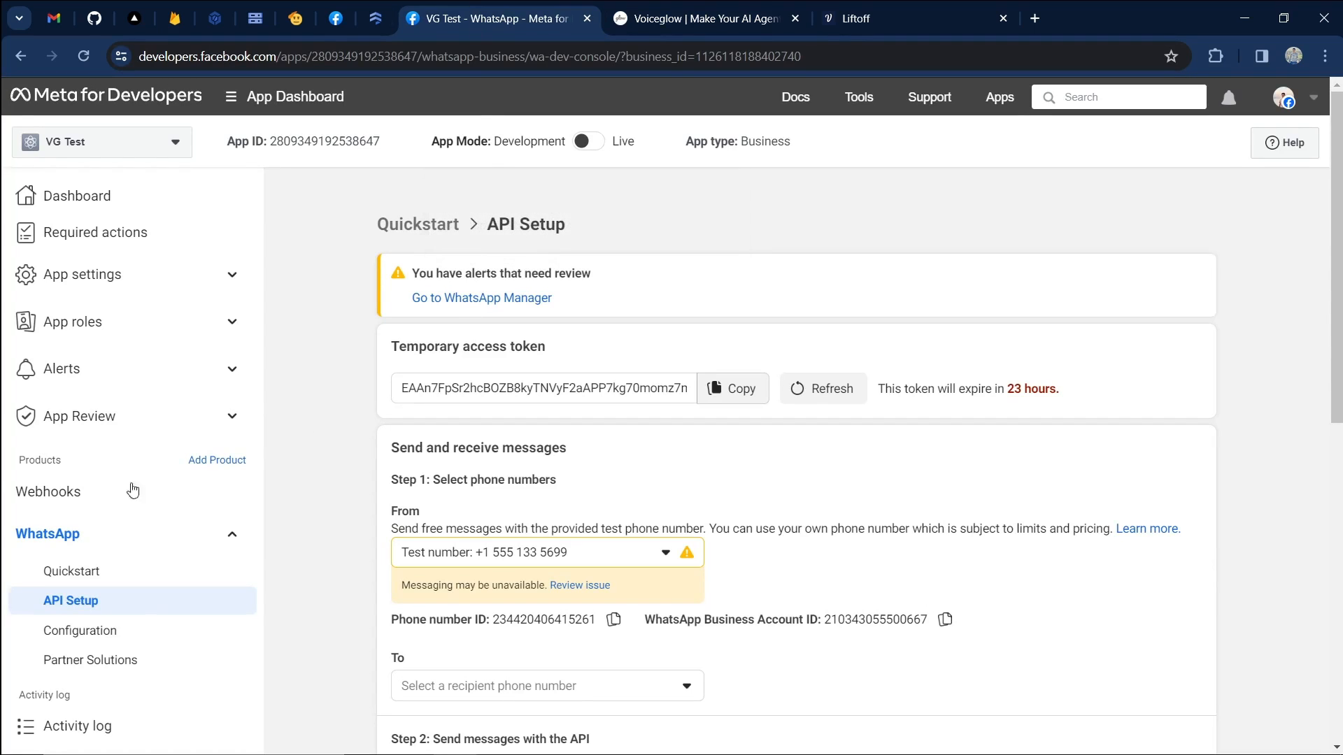
pyautogui.scroll(-4, 288, 486)
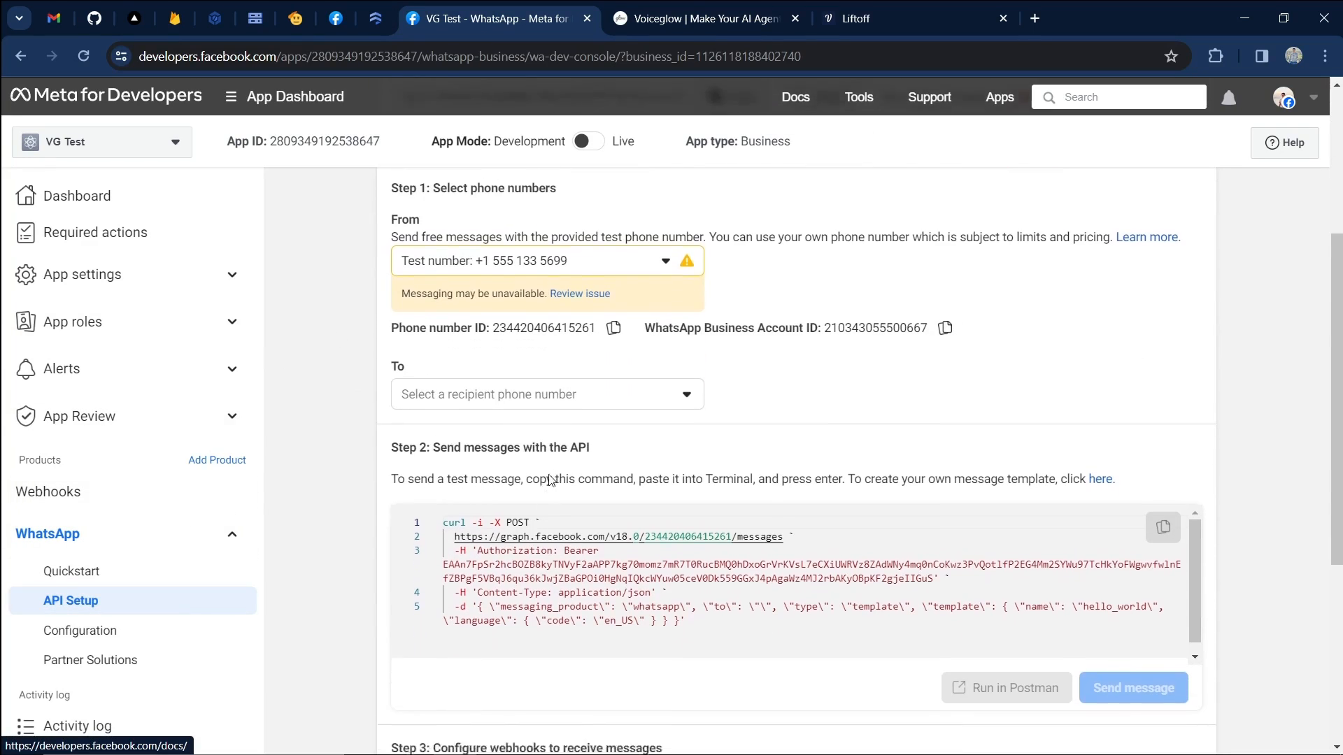
pyautogui.scroll(2, 546, 489)
# Load business.facebook.com in a new Chrome tab to reach Meta Business Suite.
pyautogui.click(912, 7)
pyautogui.hotkey('ctrl', 't')
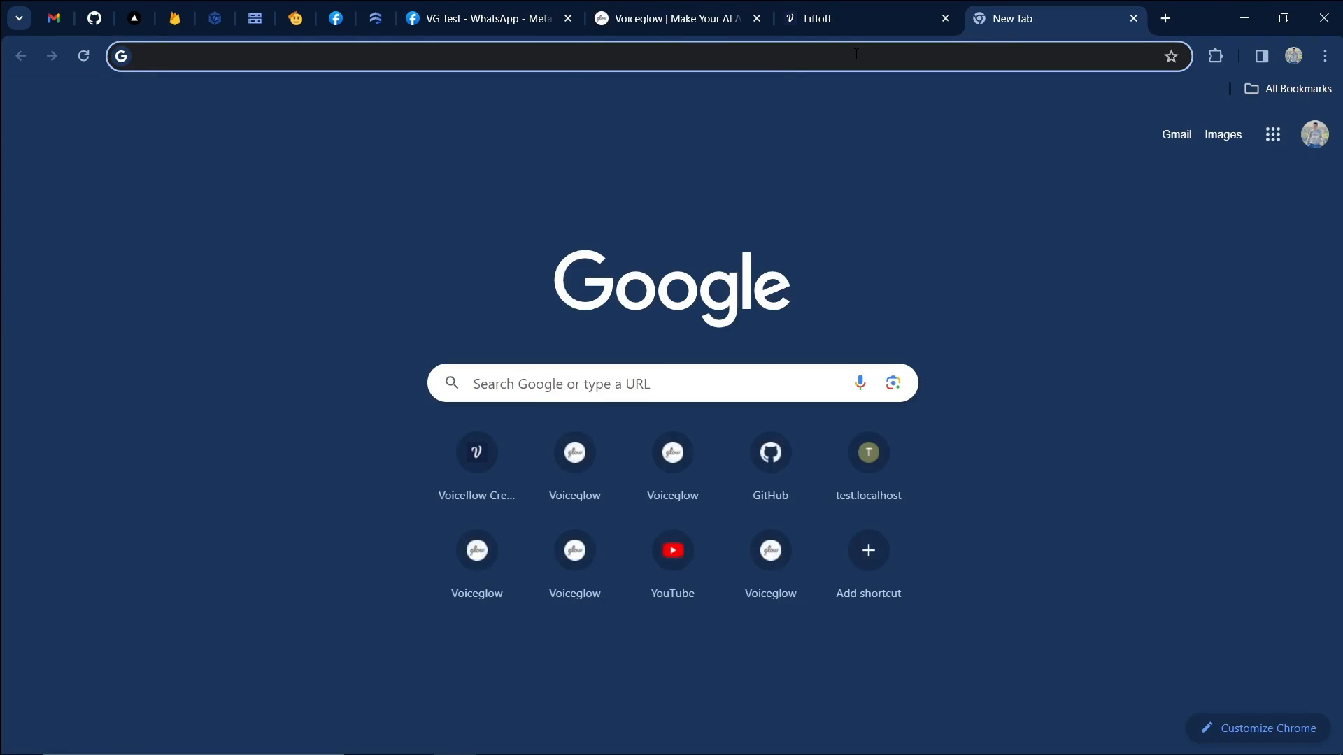
pyautogui.write('business')
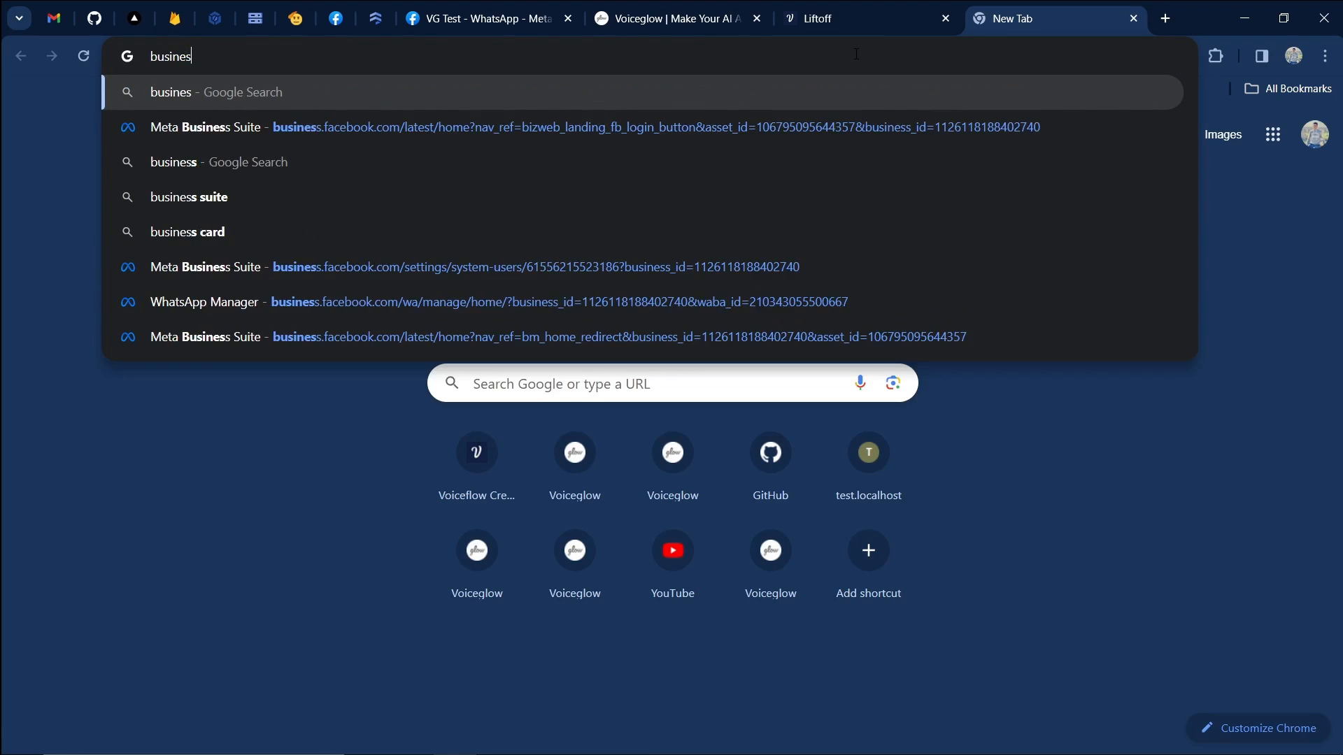
pyautogui.write('s.facebook')
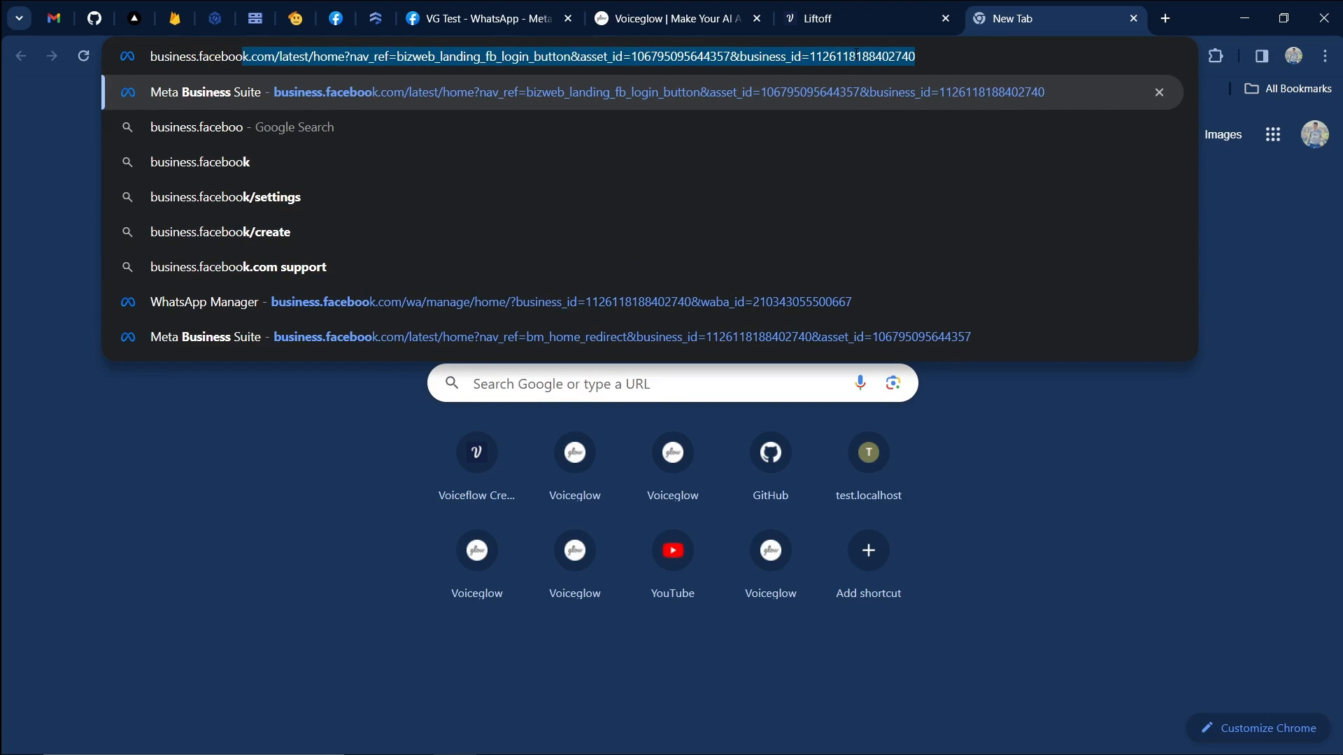
pyautogui.write('.com')
pyautogui.moveTo(915, 56); pyautogui.dragTo(271, 79)
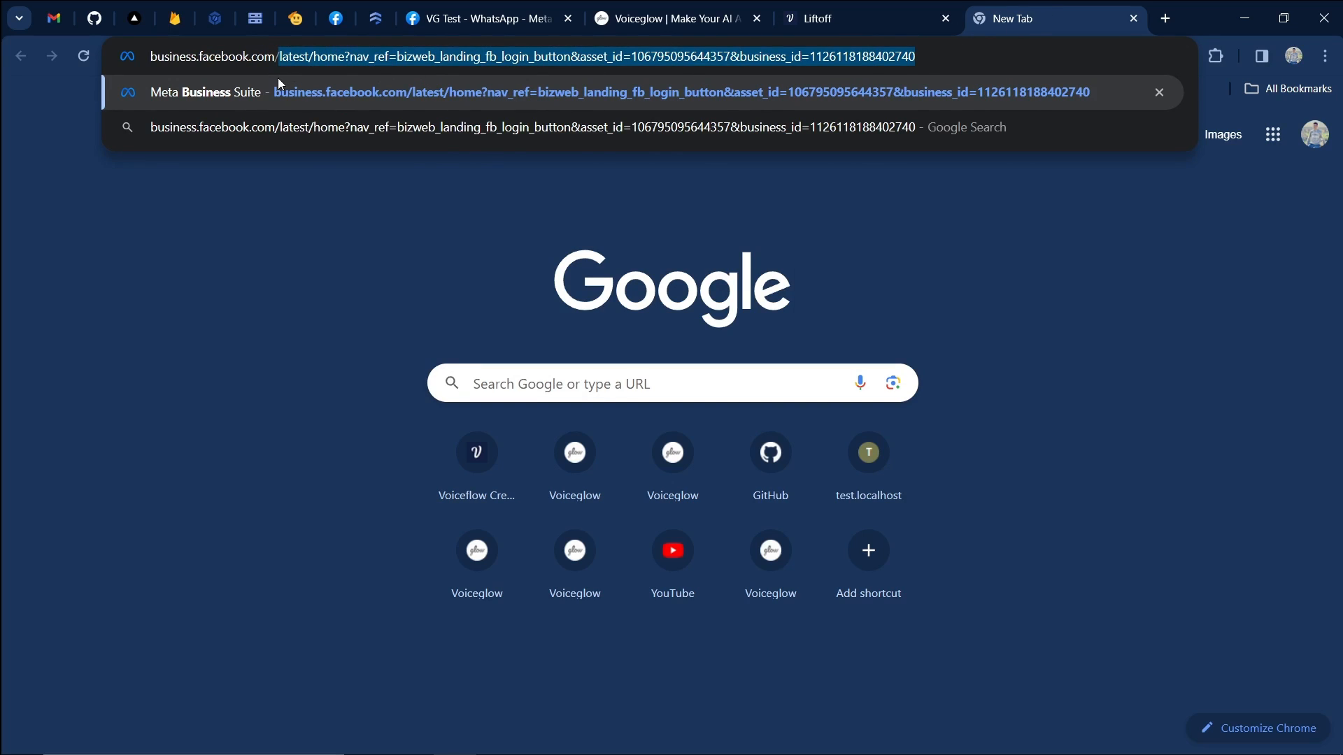
pyautogui.press('BackSpace')
pyautogui.press('Return')
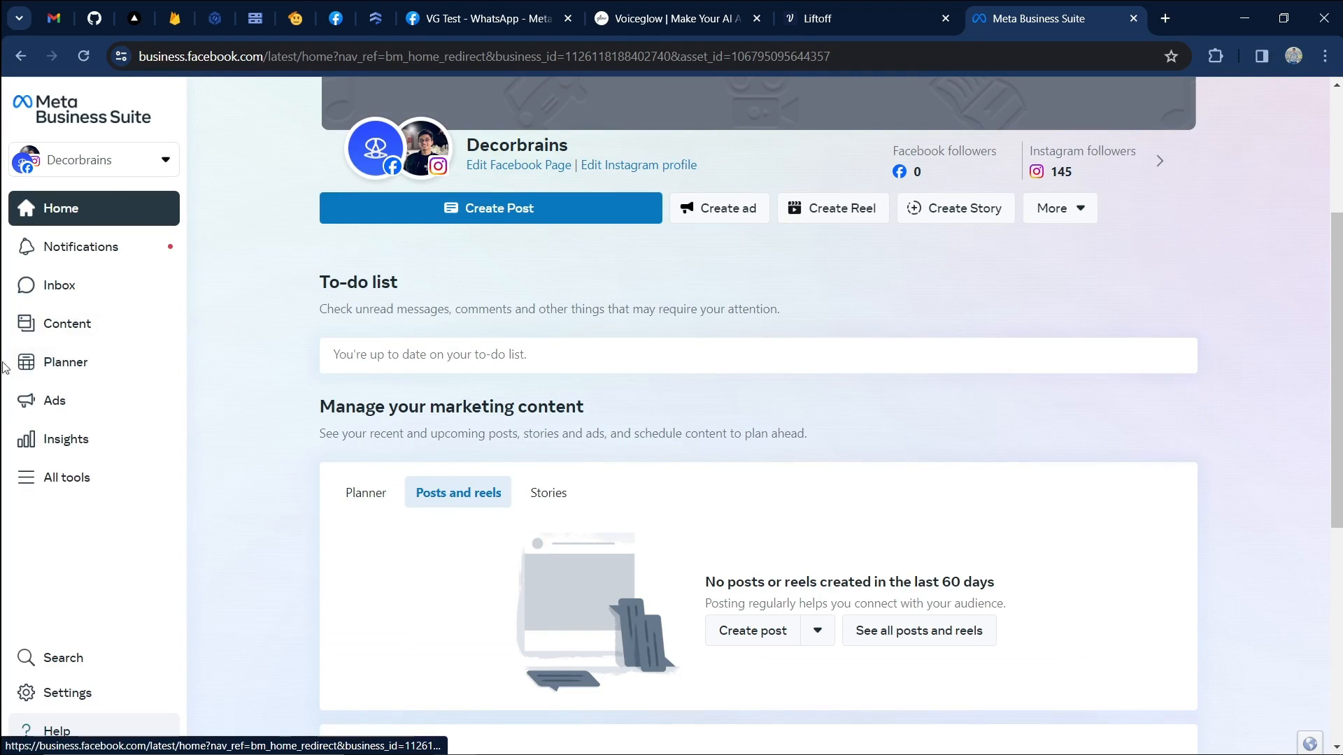
# Go to business Settings and show the System users list with the VG Test admin.
pyautogui.click(101, 706)
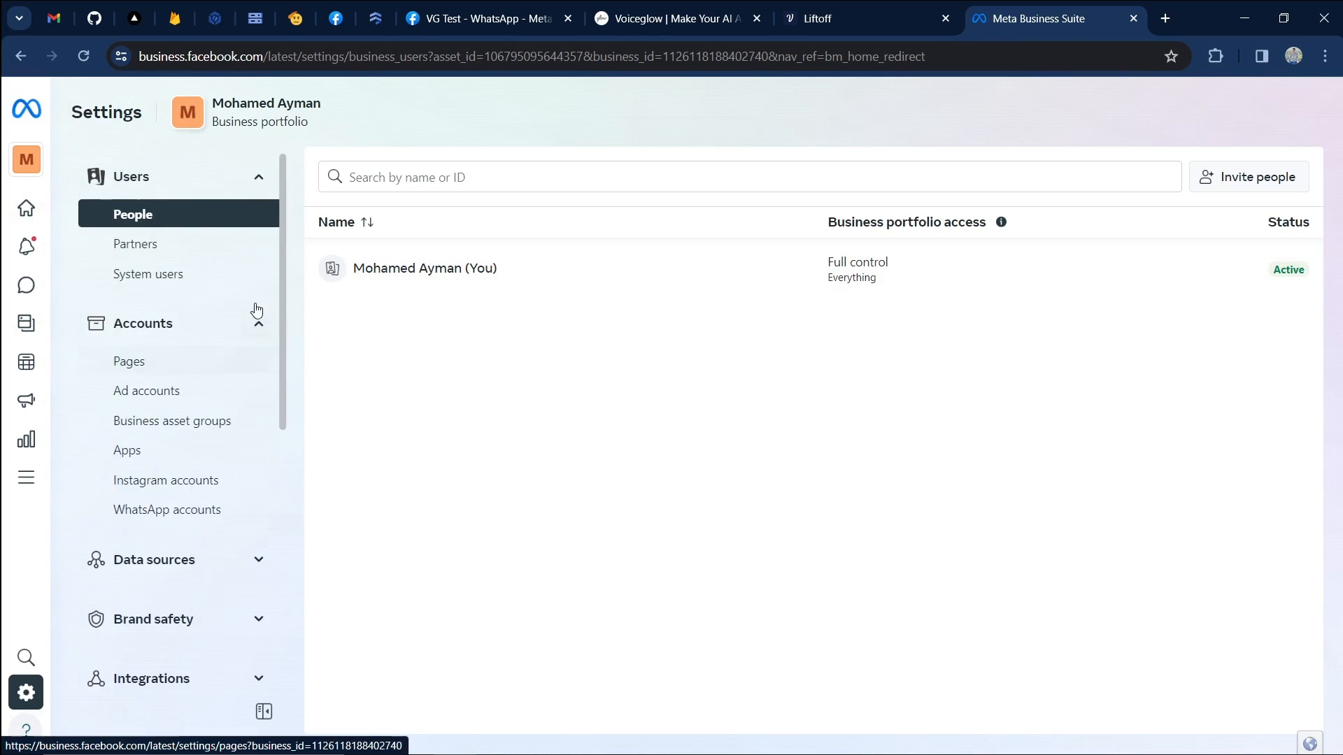
pyautogui.click(202, 278)
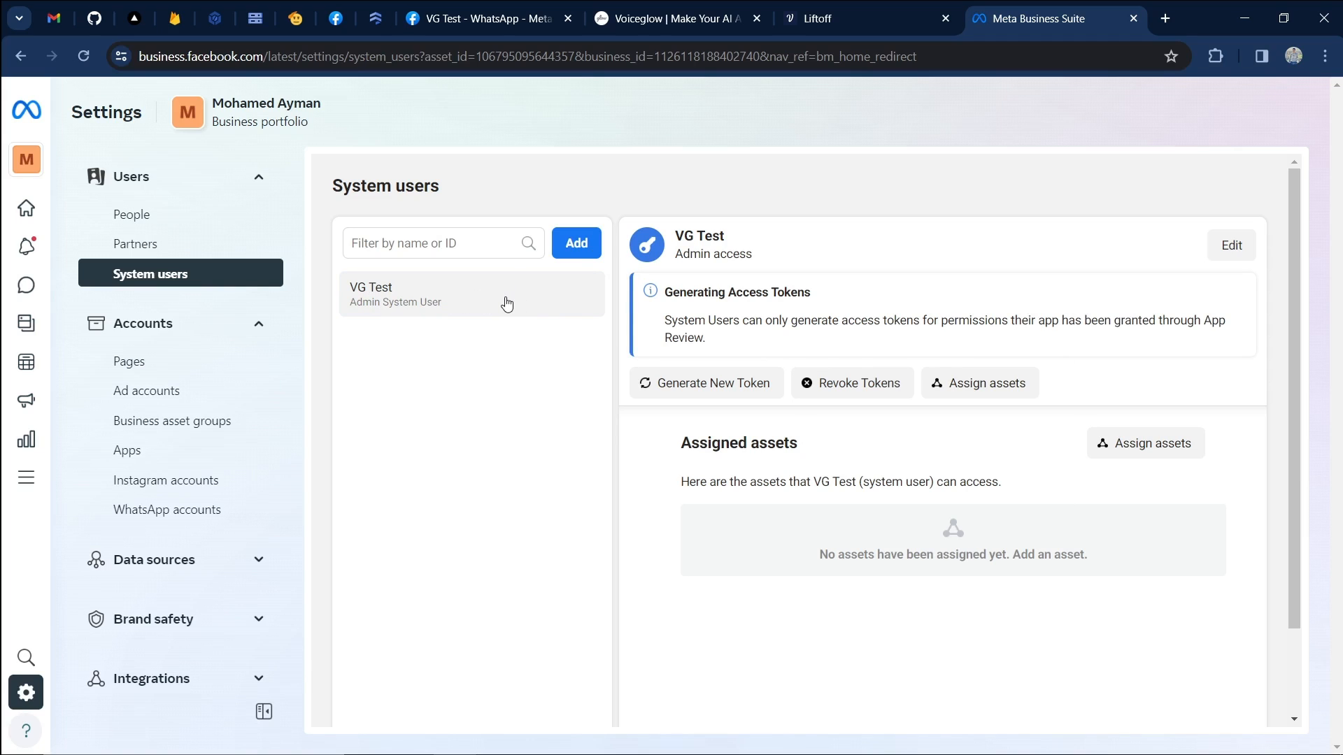
pyautogui.click(576, 244)
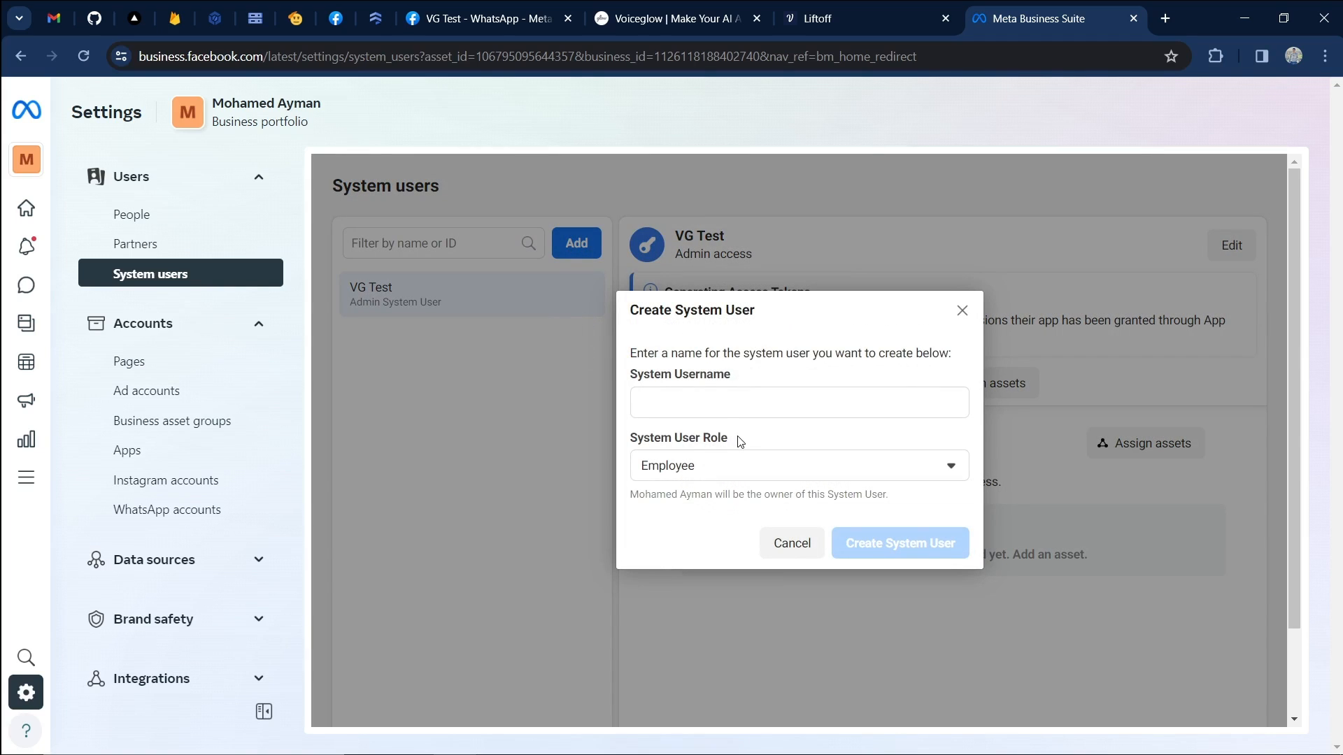
pyautogui.moveTo(654, 380); pyautogui.dragTo(753, 375)
pyautogui.click(752, 392)
pyautogui.click(691, 476)
pyautogui.click(694, 531)
pyautogui.click(694, 397)
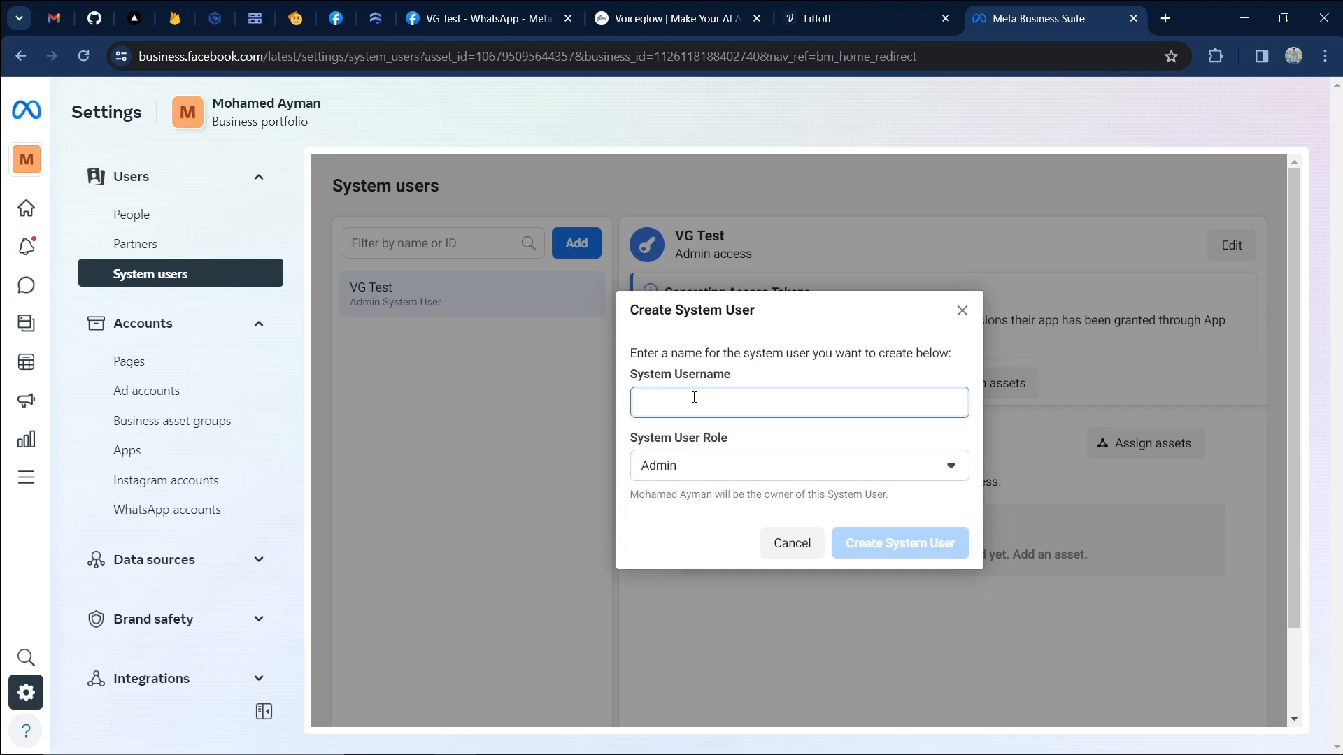
pyautogui.write('Test')
pyautogui.click(909, 539)
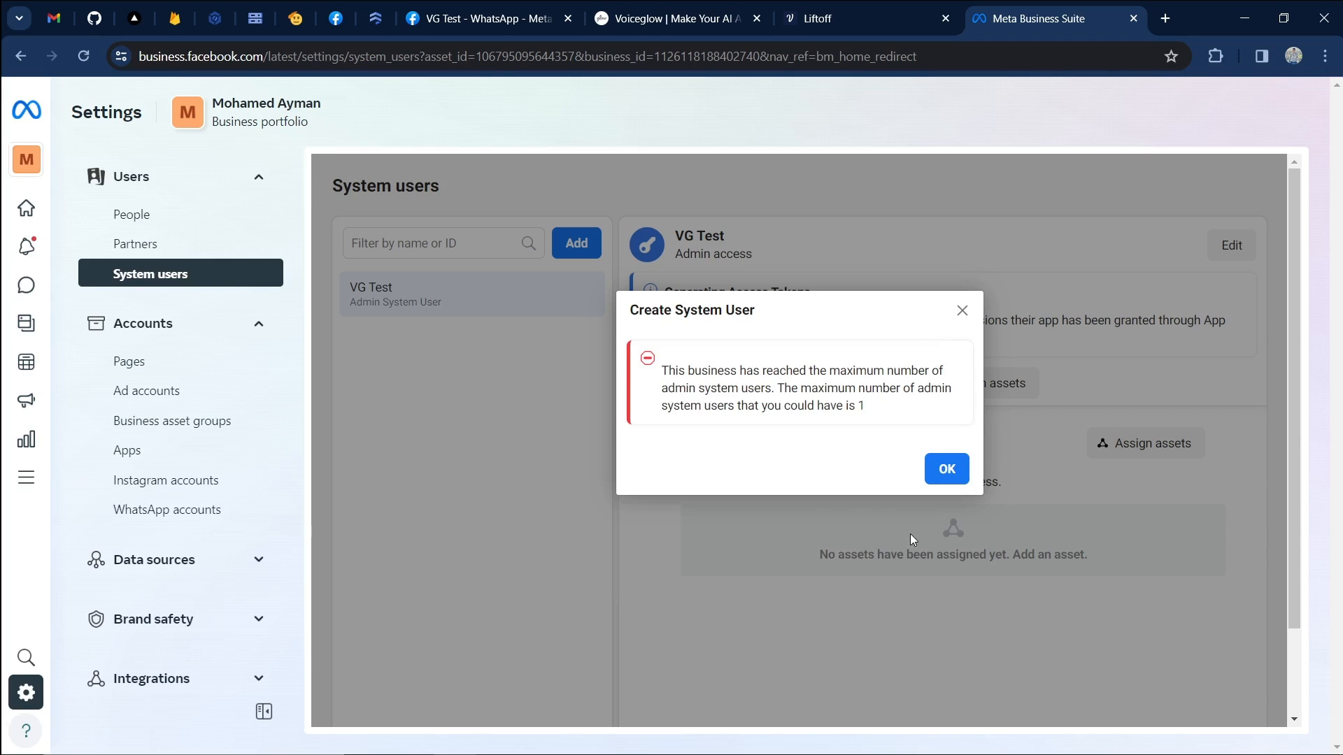
pyautogui.moveTo(660, 365); pyautogui.dragTo(689, 391)
pyautogui.click(892, 418)
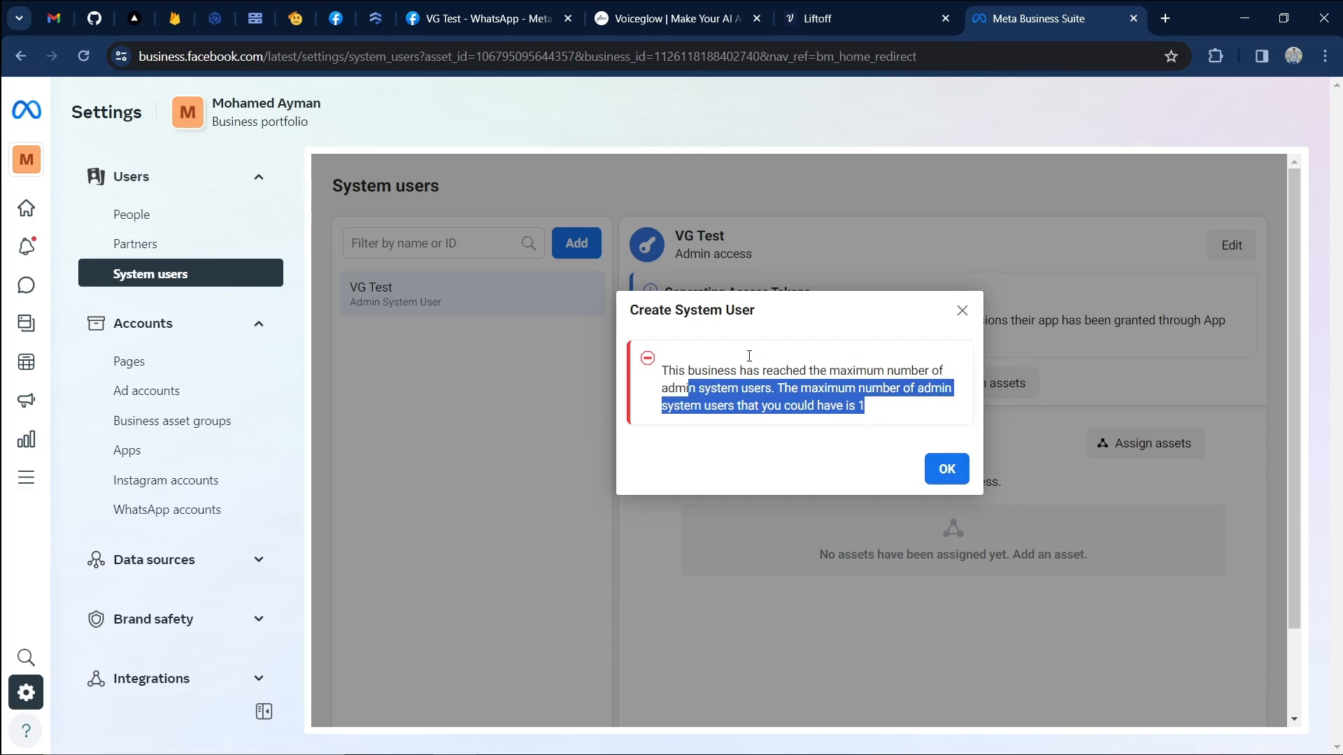
pyautogui.click(946, 470)
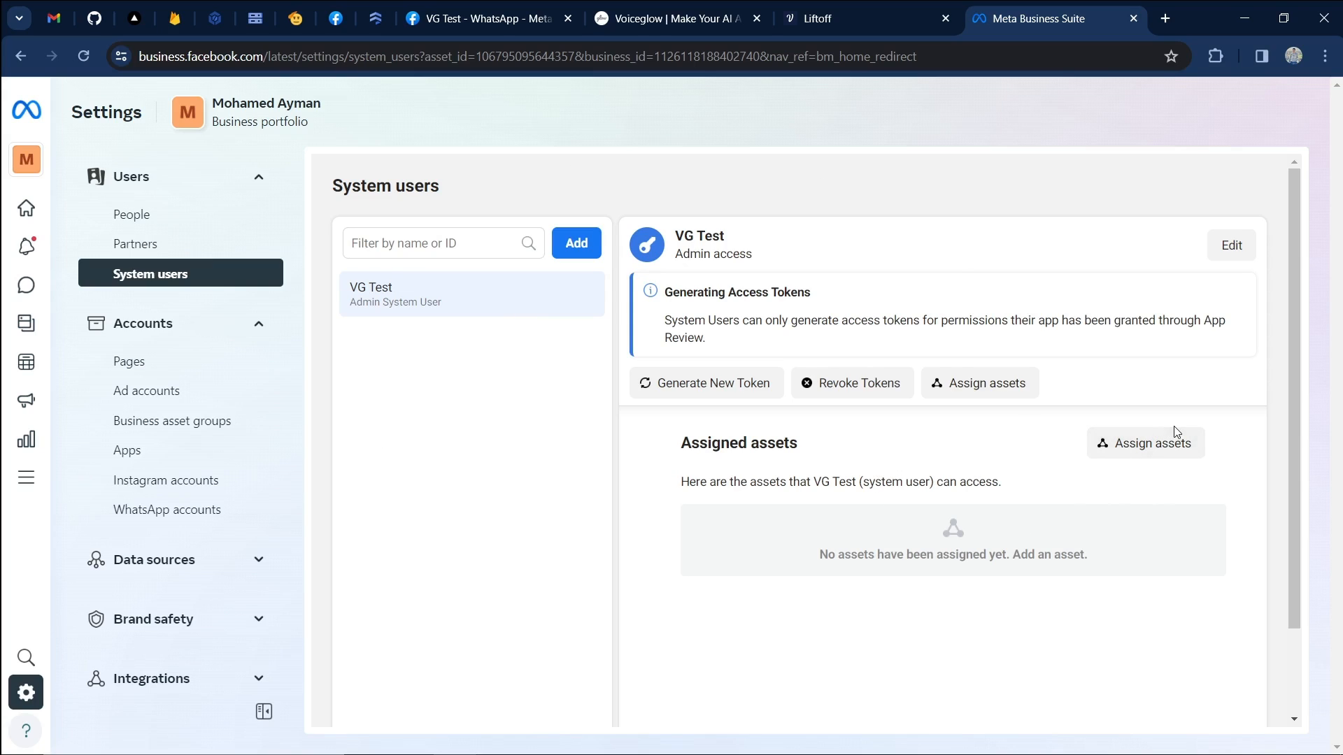
# Assign the VG Test app to the system user with Develop app and Manage app permissions, and save.
pyautogui.click(1113, 443)
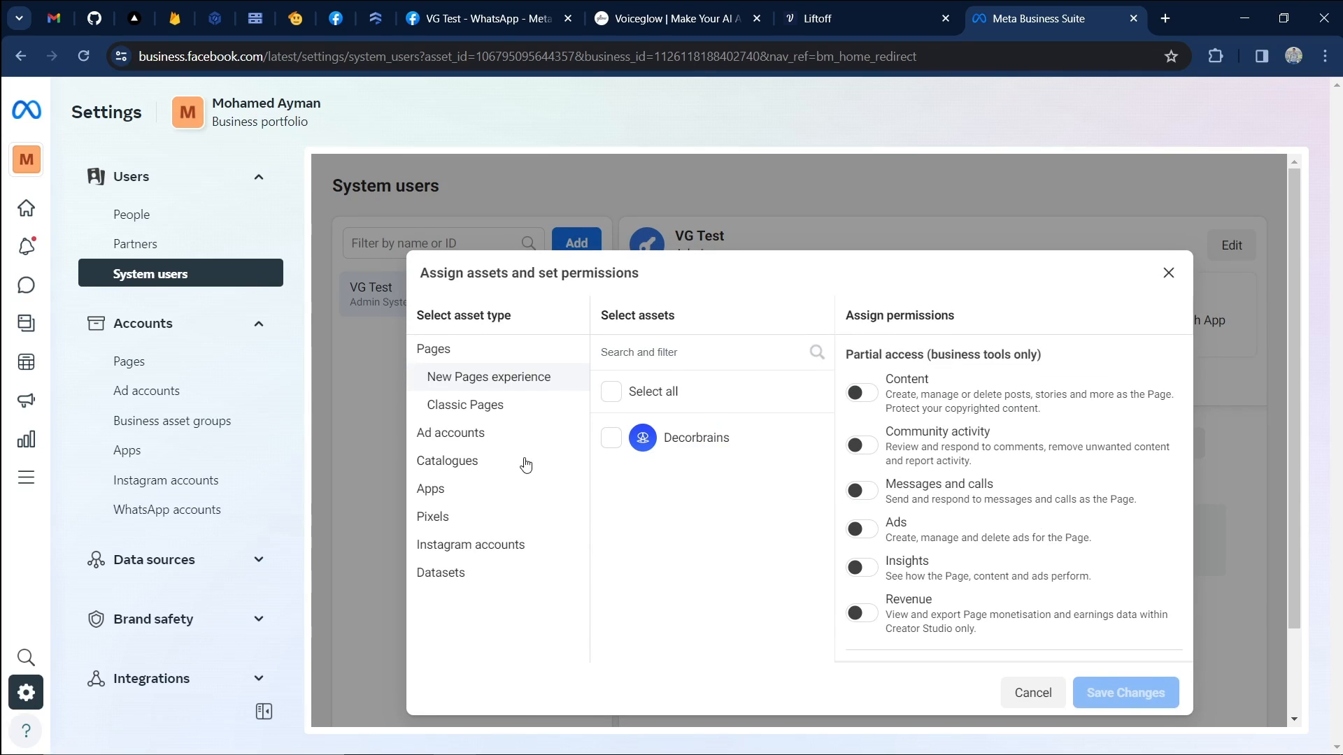
pyautogui.click(438, 494)
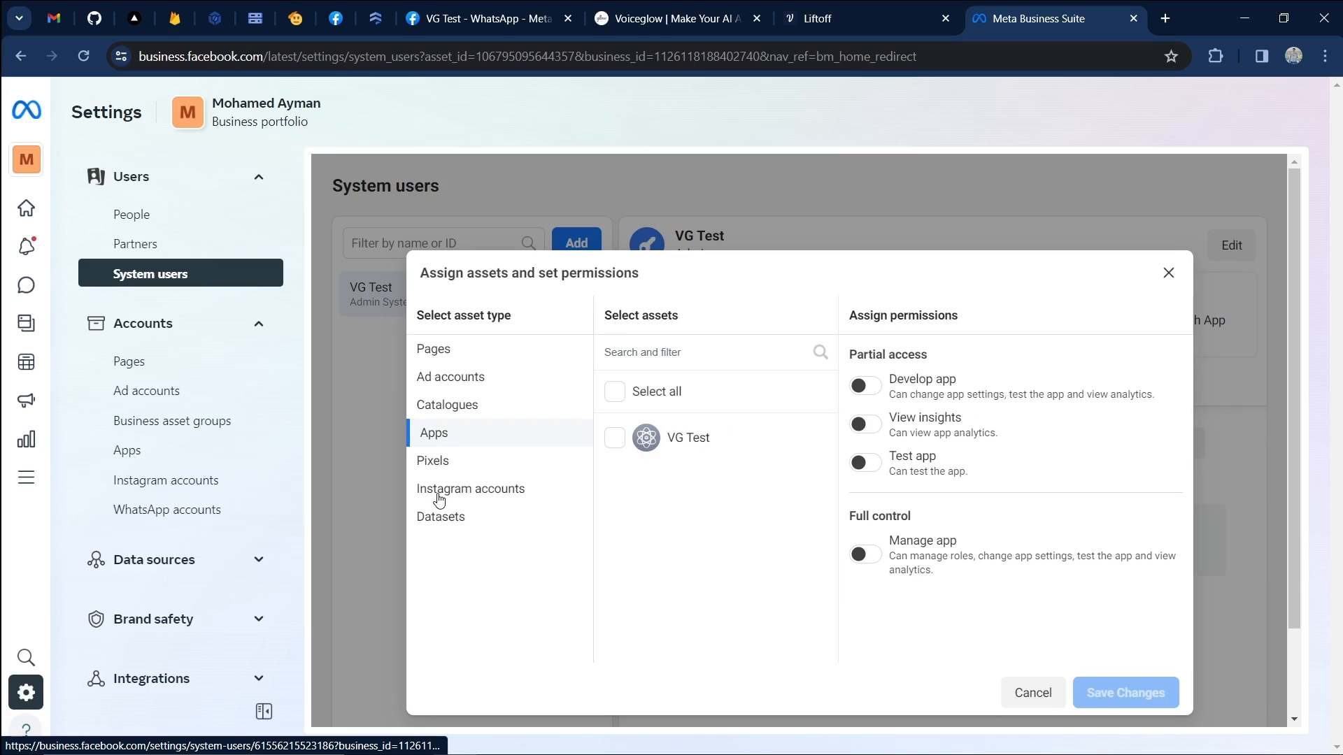
pyautogui.click(616, 441)
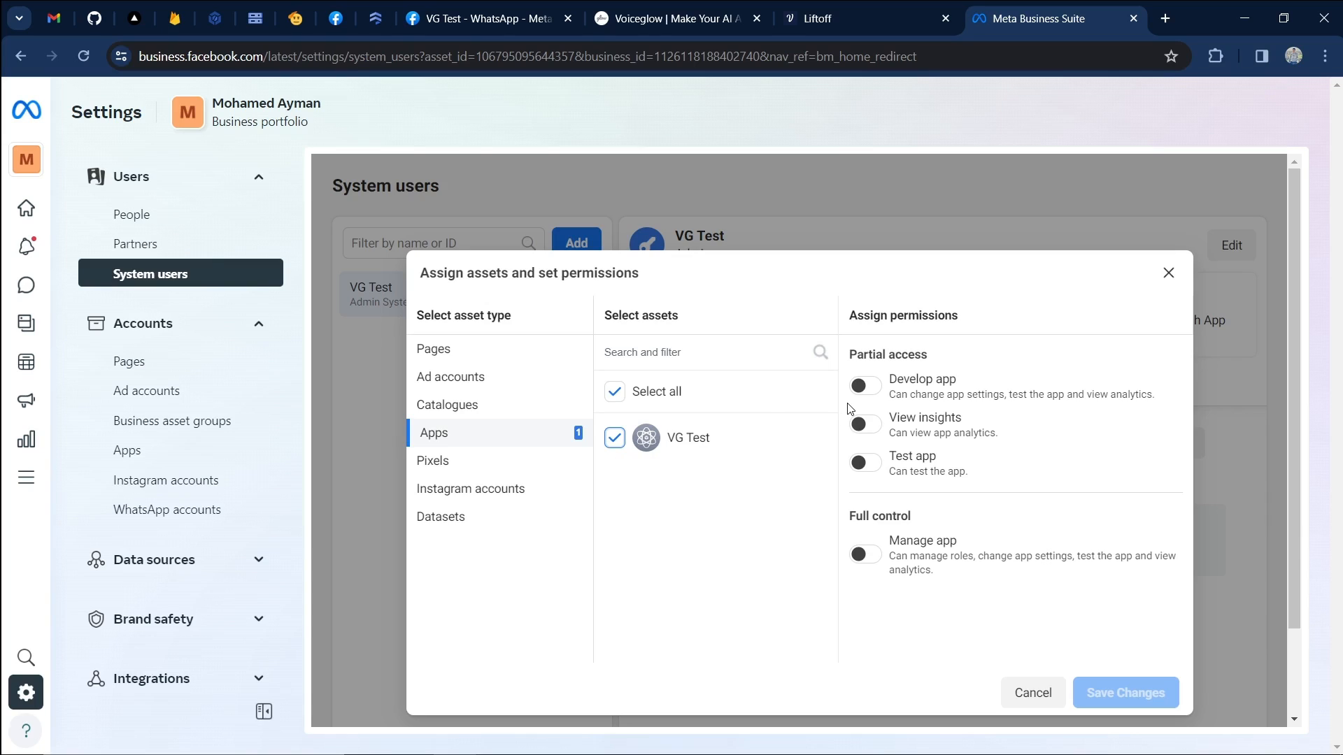
pyautogui.click(864, 386)
pyautogui.click(865, 554)
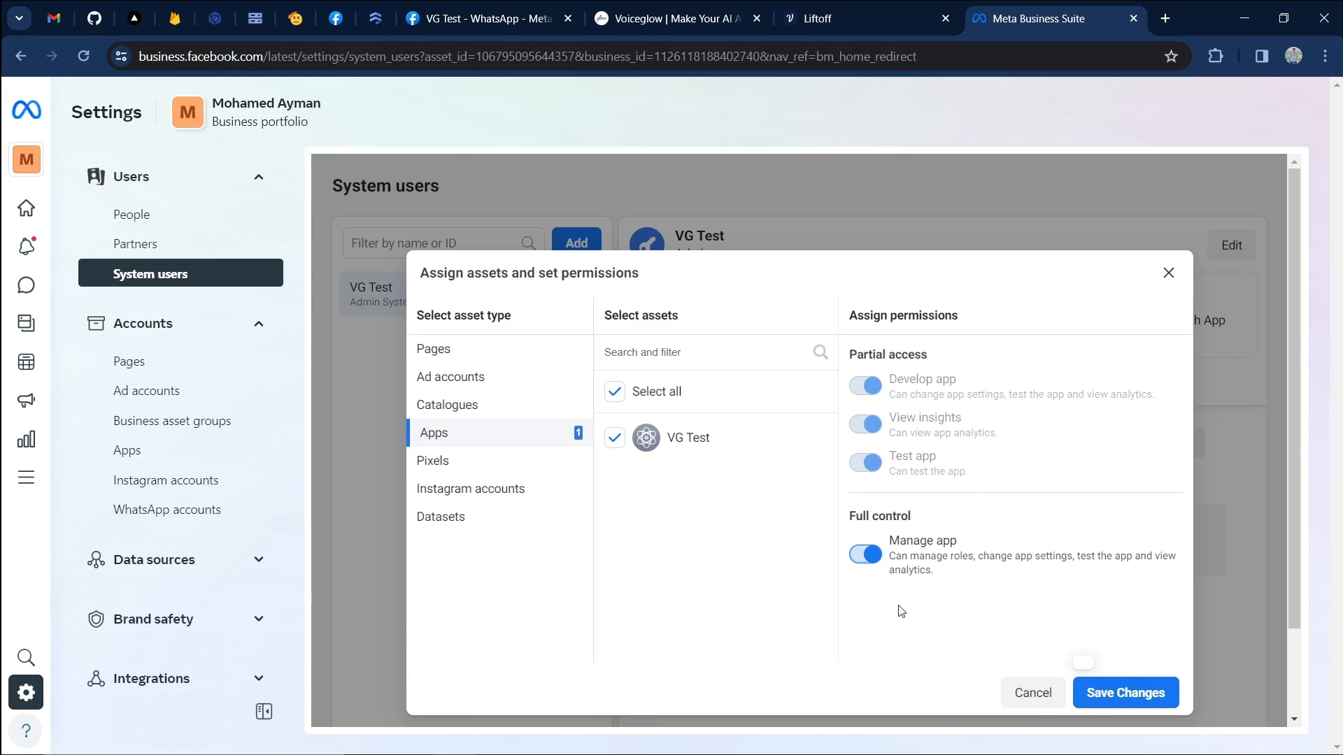
pyautogui.click(1148, 695)
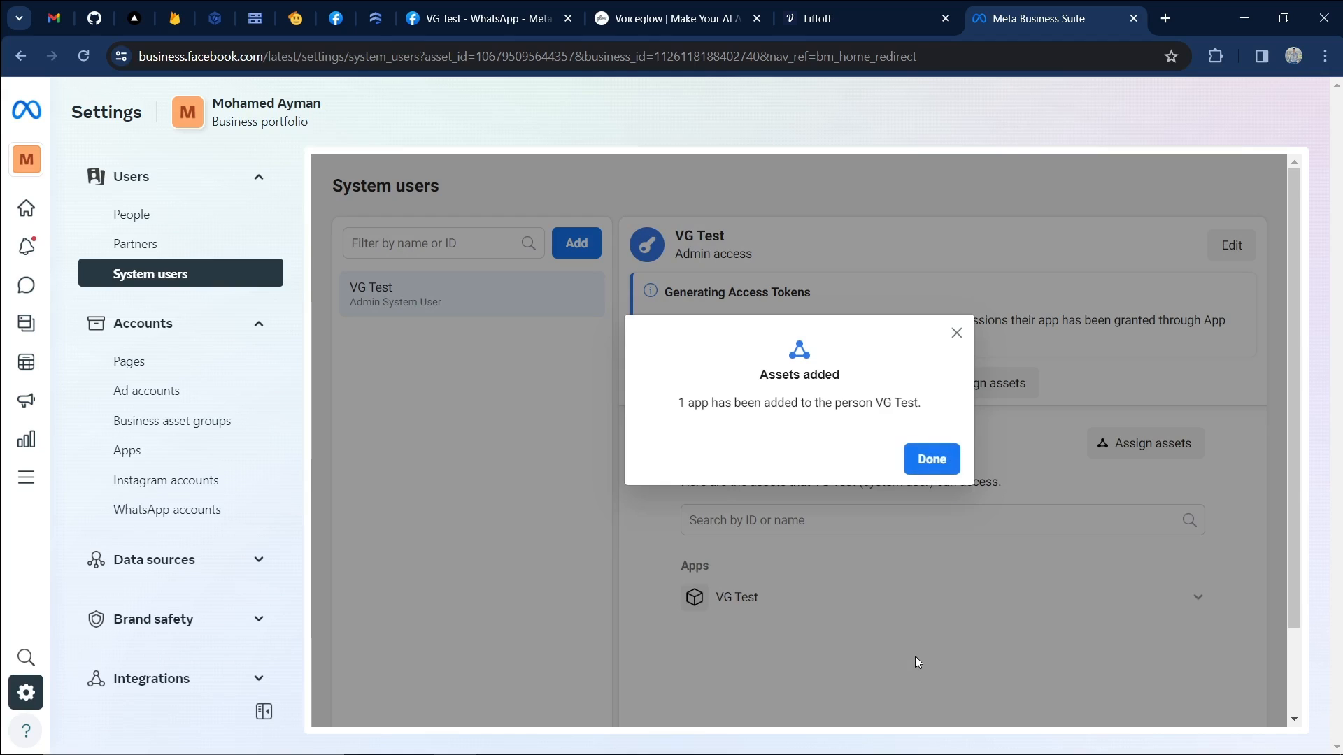
pyautogui.click(922, 459)
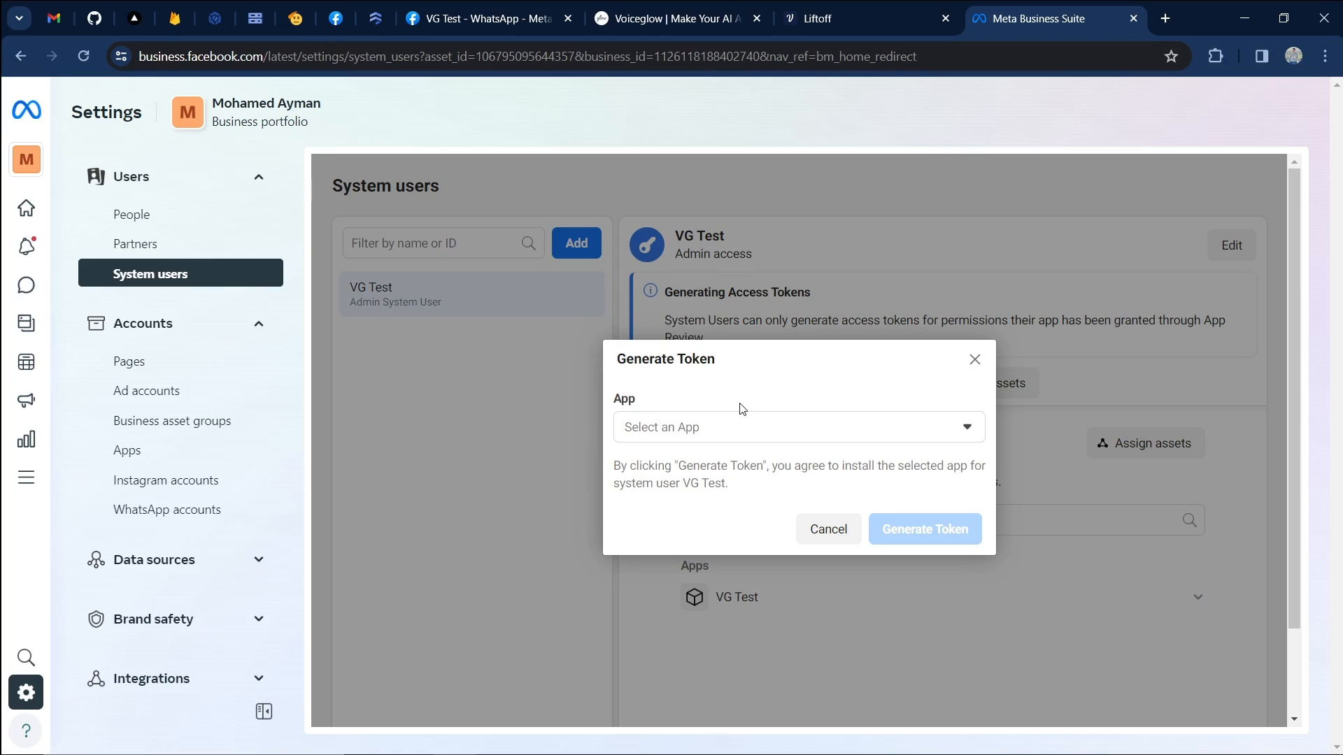
# Choose VG Test as the token's app and set the token to never expire.
pyautogui.click(692, 432)
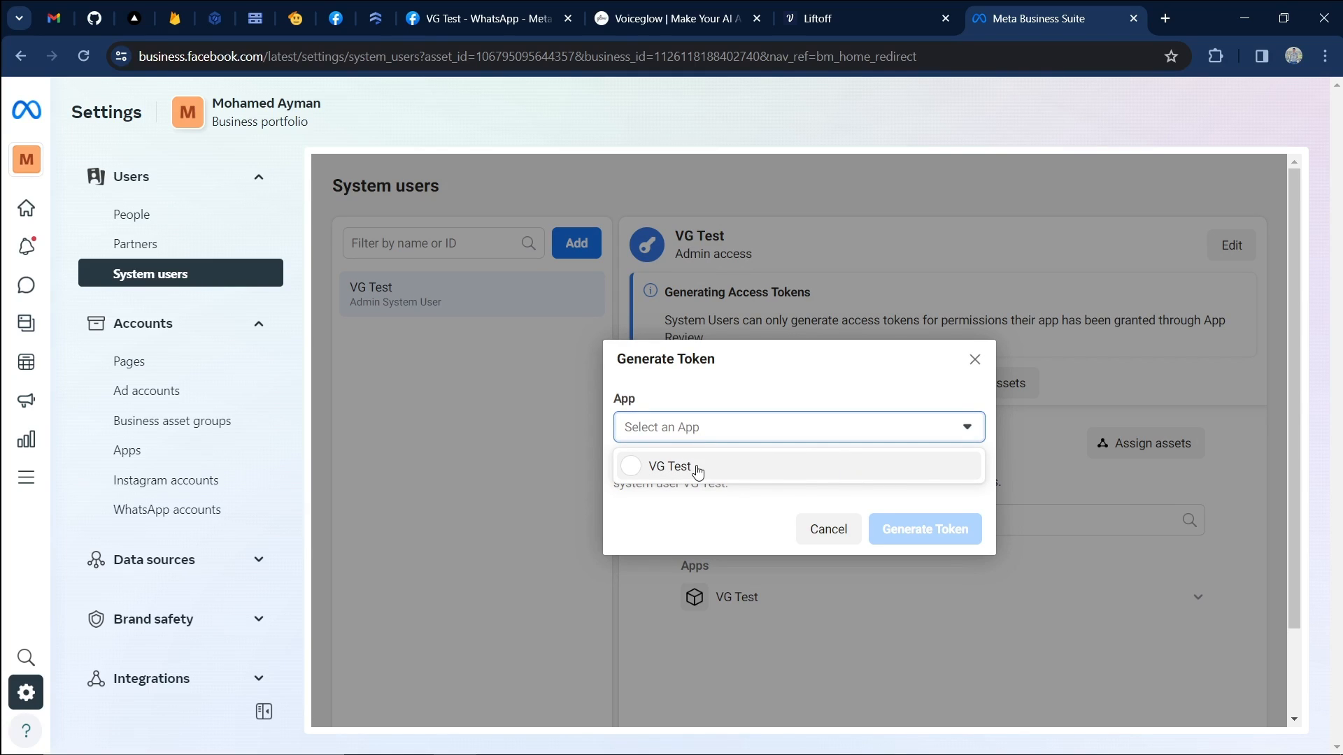
pyautogui.click(837, 464)
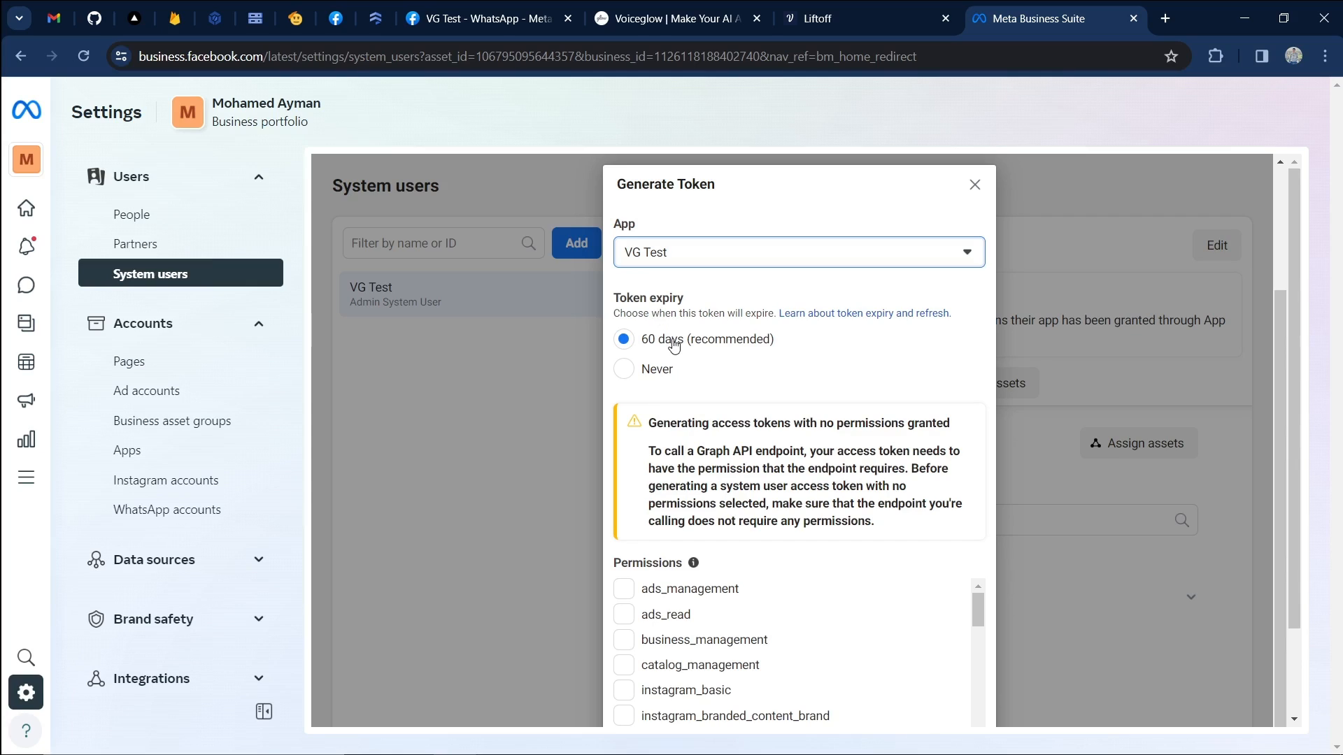
pyautogui.click(660, 369)
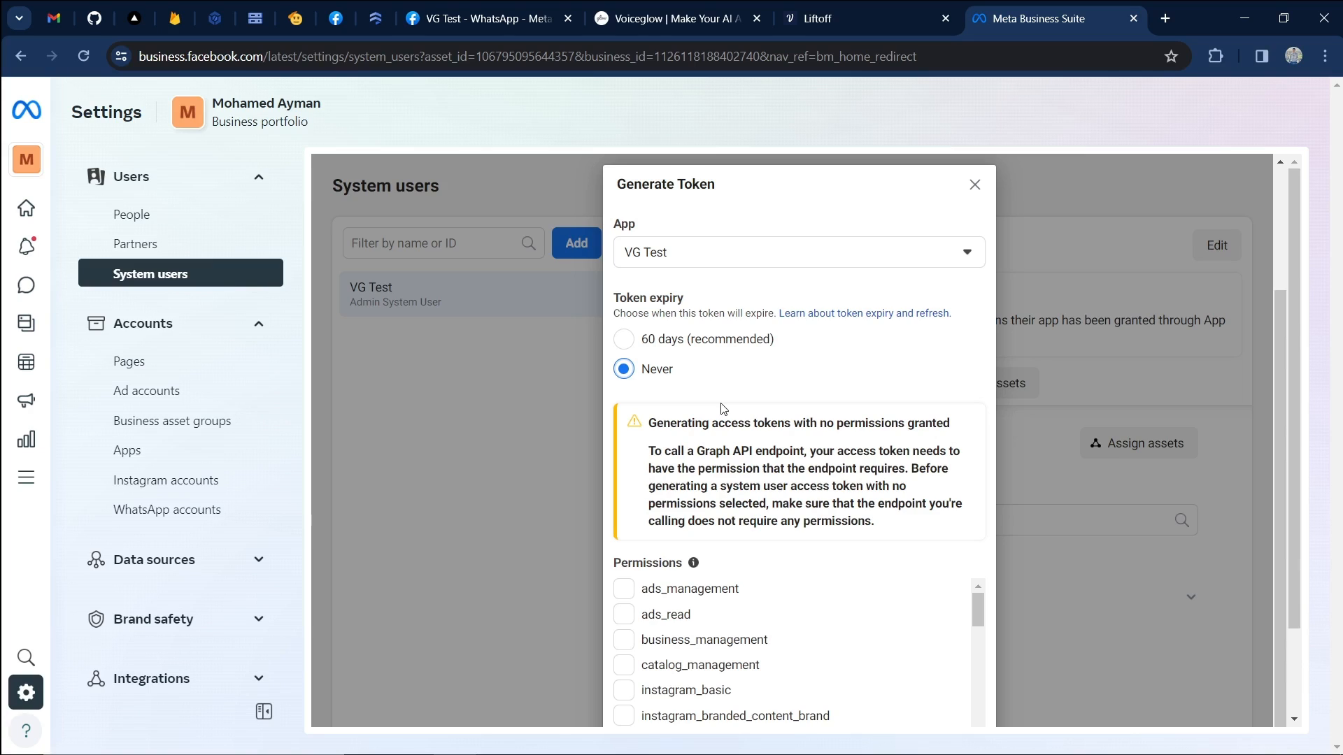
pyautogui.scroll(-2, 723, 408)
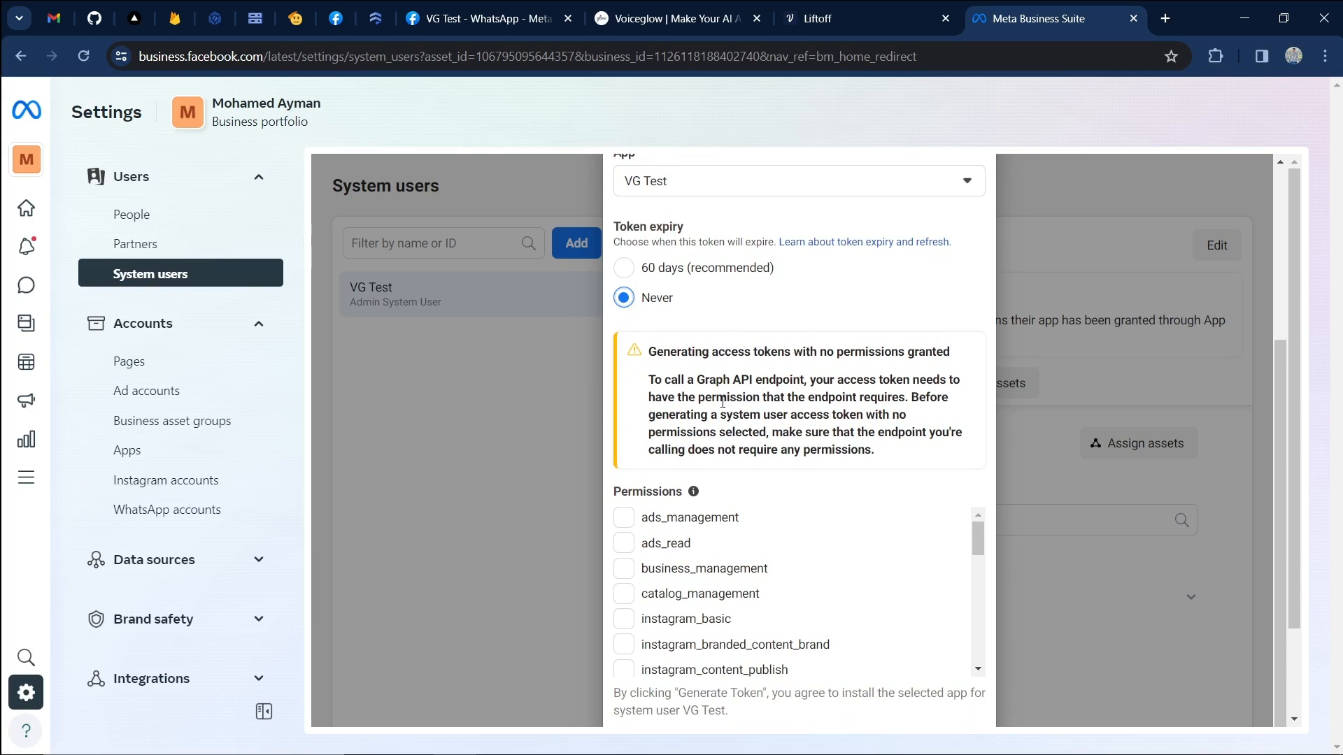
pyautogui.scroll(-5, 724, 600)
pyautogui.scroll(-2, 724, 600)
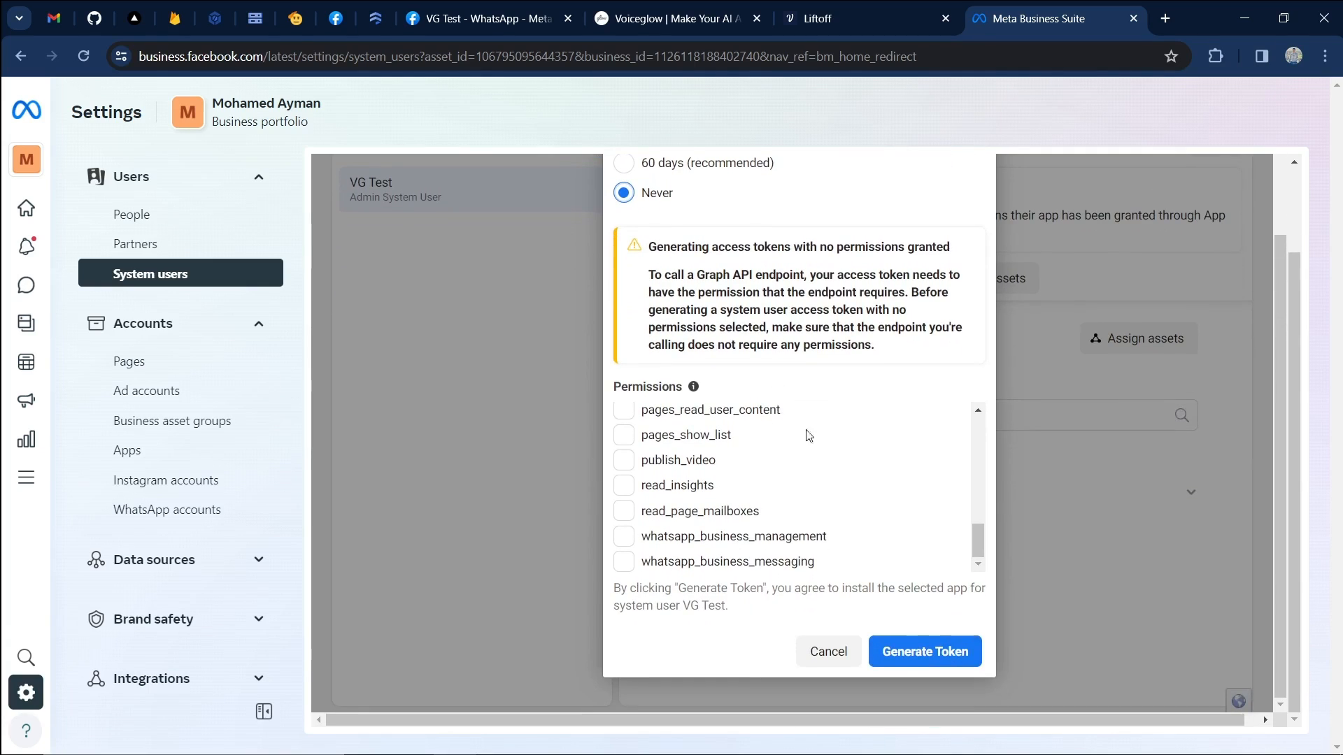
# Grant whatsapp_business_management and whatsapp_business_messaging, generate the token and copy it.
pyautogui.click(688, 536)
pyautogui.click(624, 563)
pyautogui.click(925, 652)
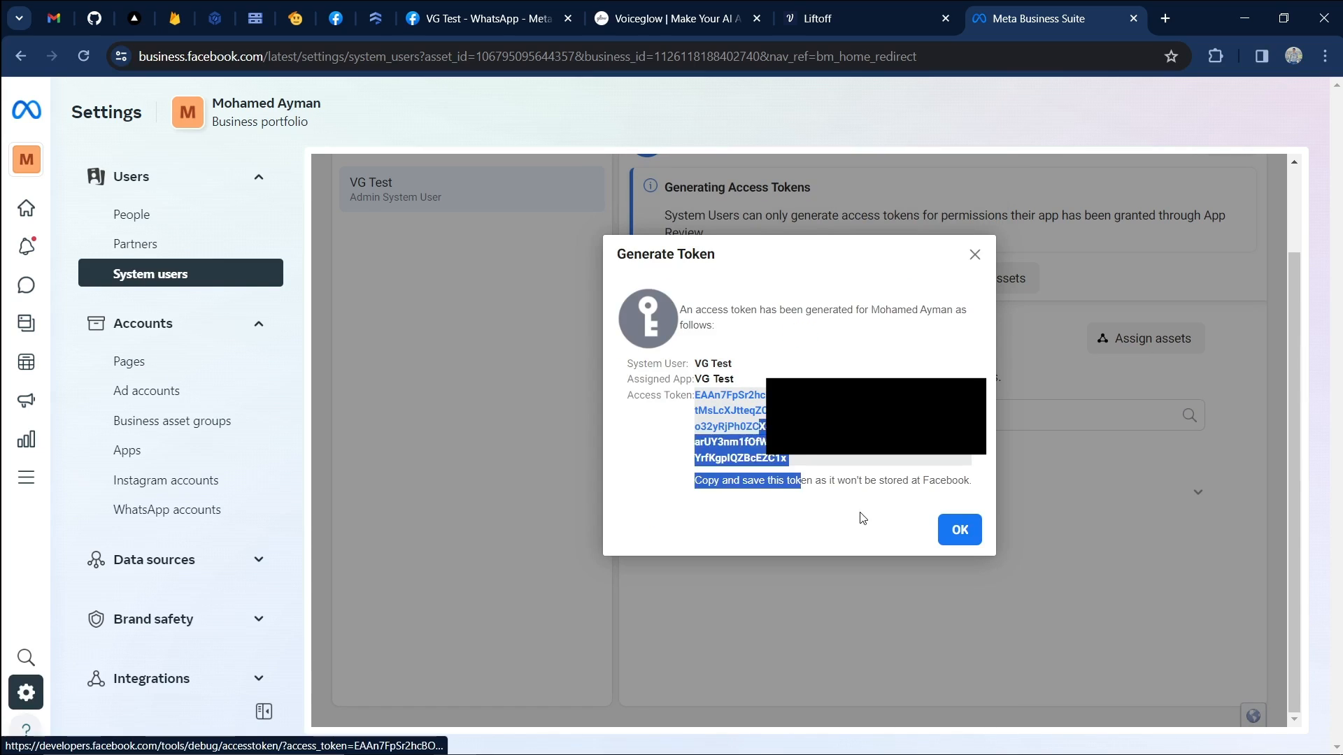
pyautogui.click(860, 515)
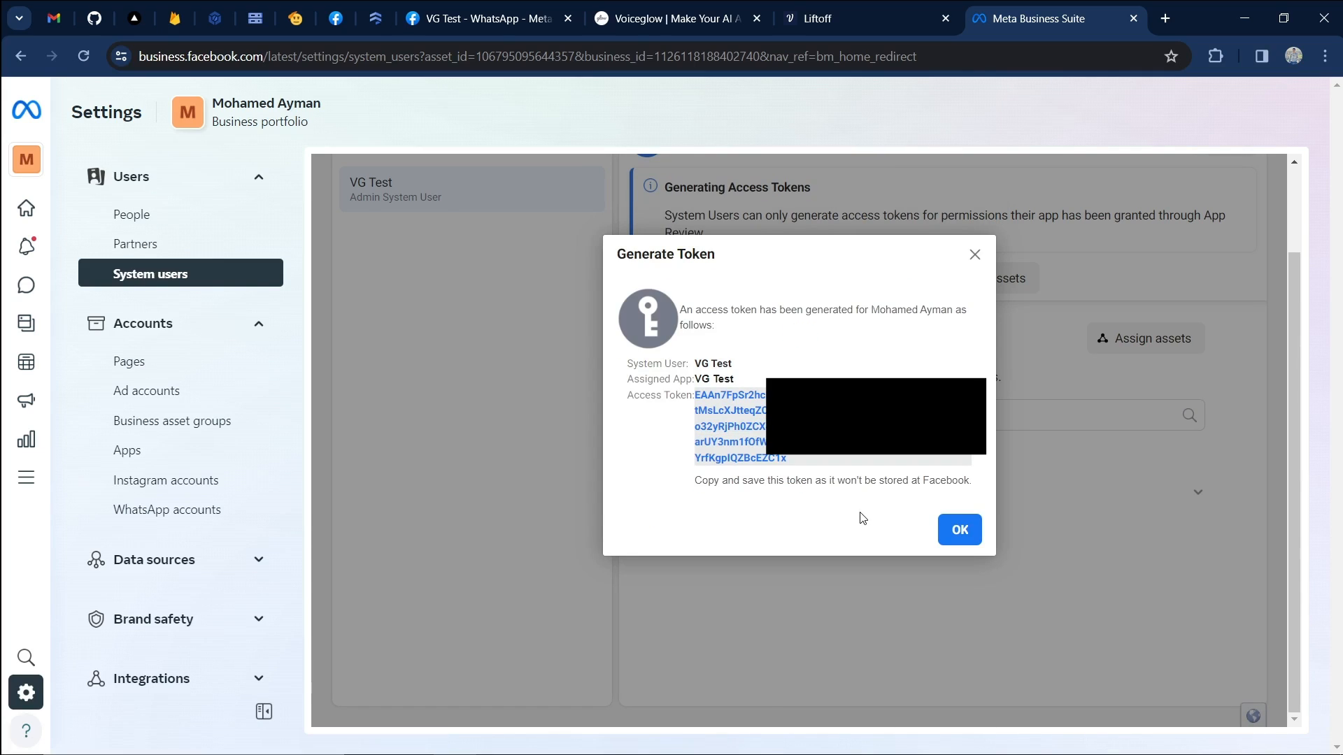
pyautogui.moveTo(789, 461); pyautogui.dragTo(696, 396)
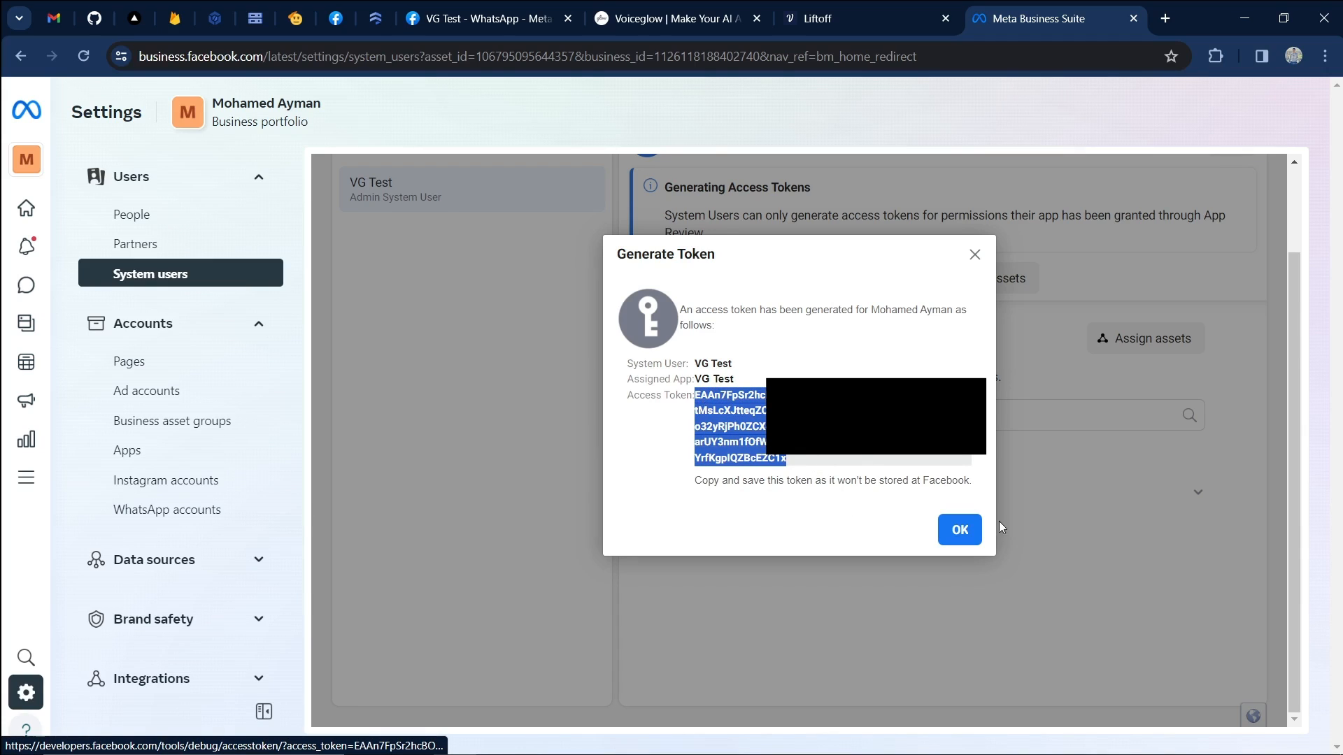
pyautogui.click(962, 530)
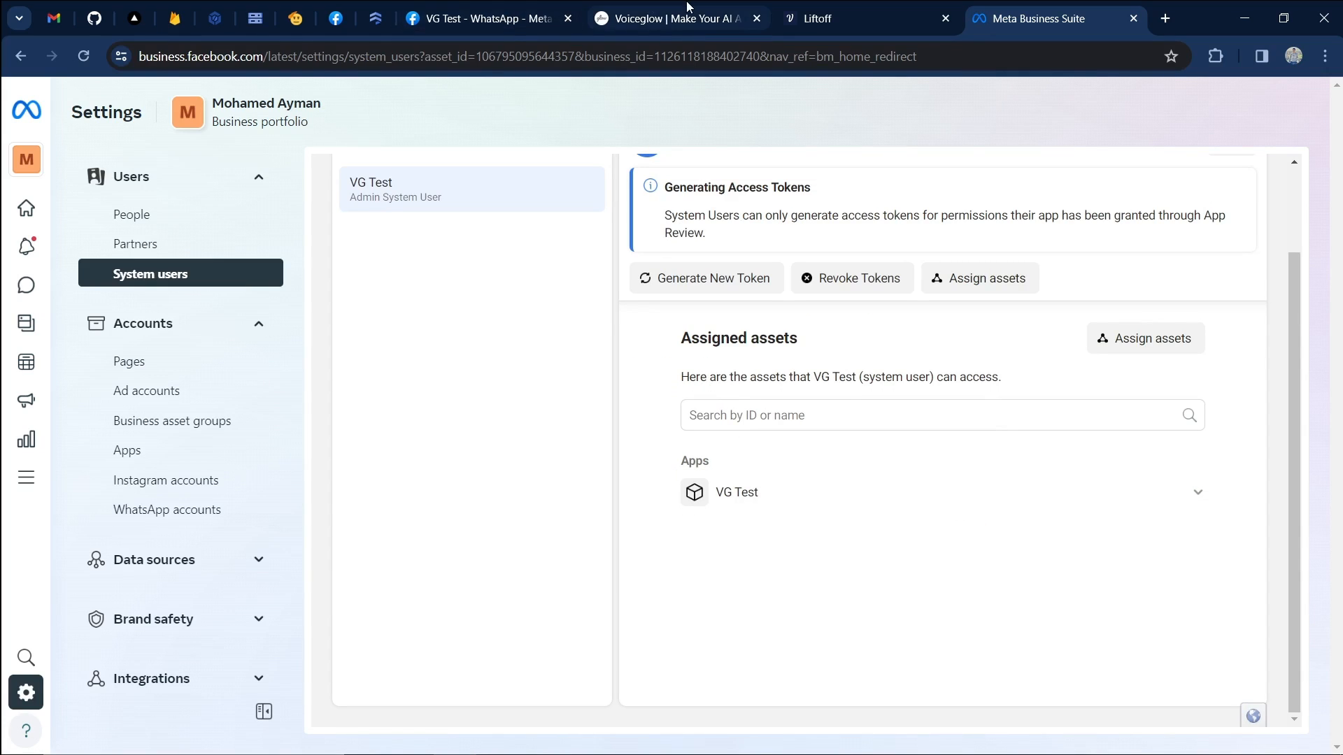
# Paste the system user token into Voiceglow's Whatsapp Access Token field and save it.
pyautogui.click(688, 9)
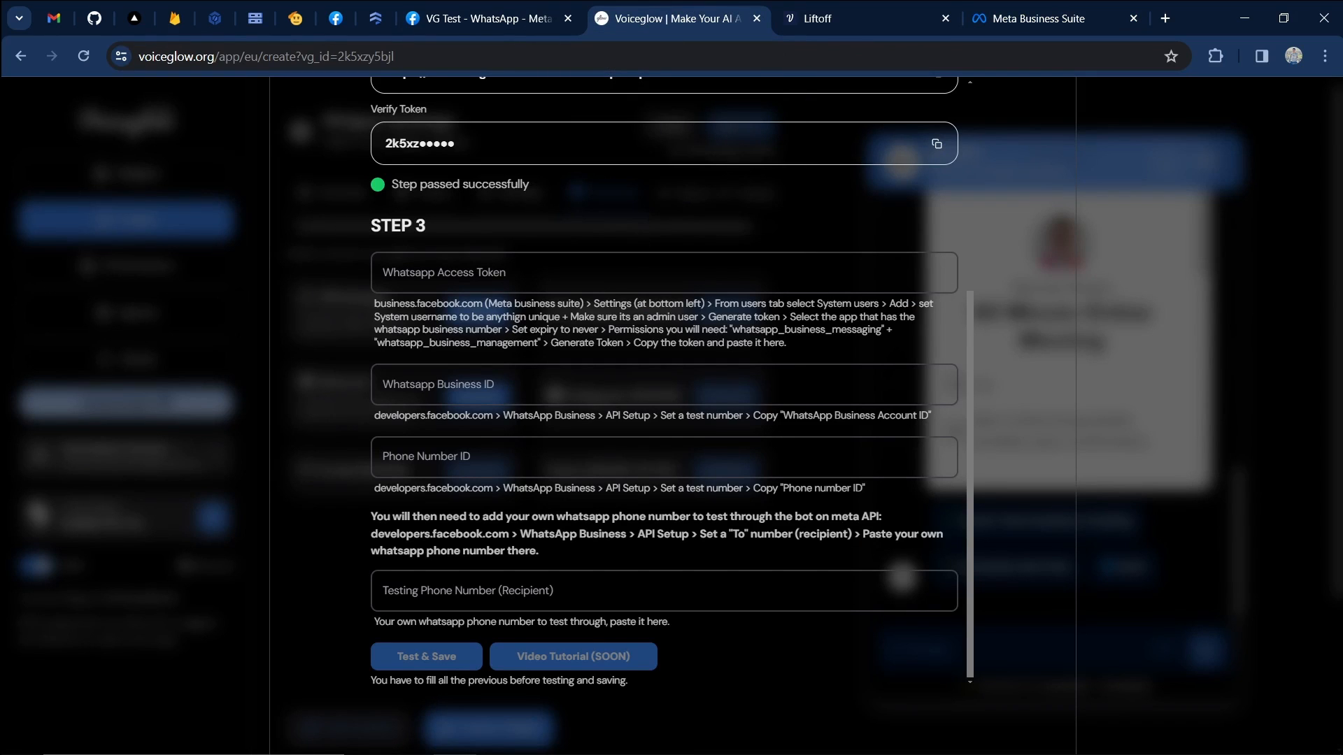
pyautogui.click(488, 283)
pyautogui.hotkey('ctrl', 'v')
pyautogui.click(932, 275)
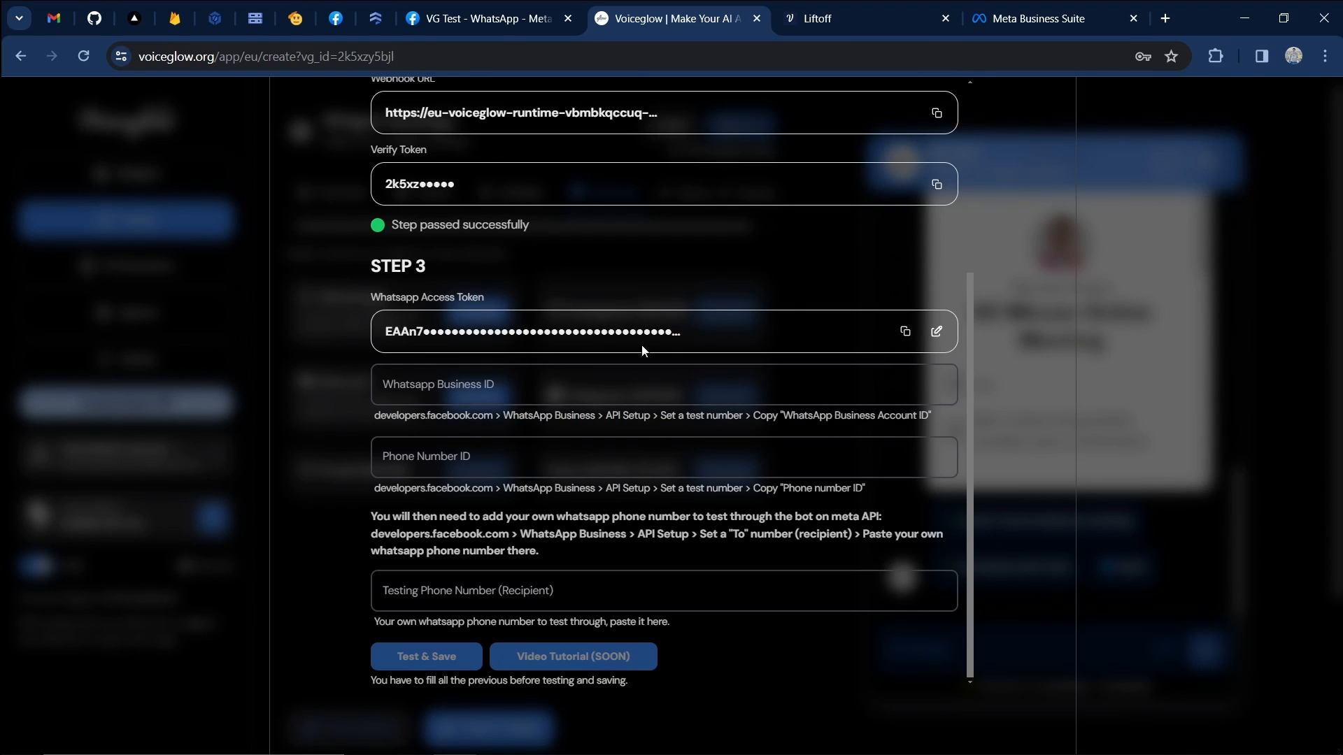
pyautogui.click(496, 25)
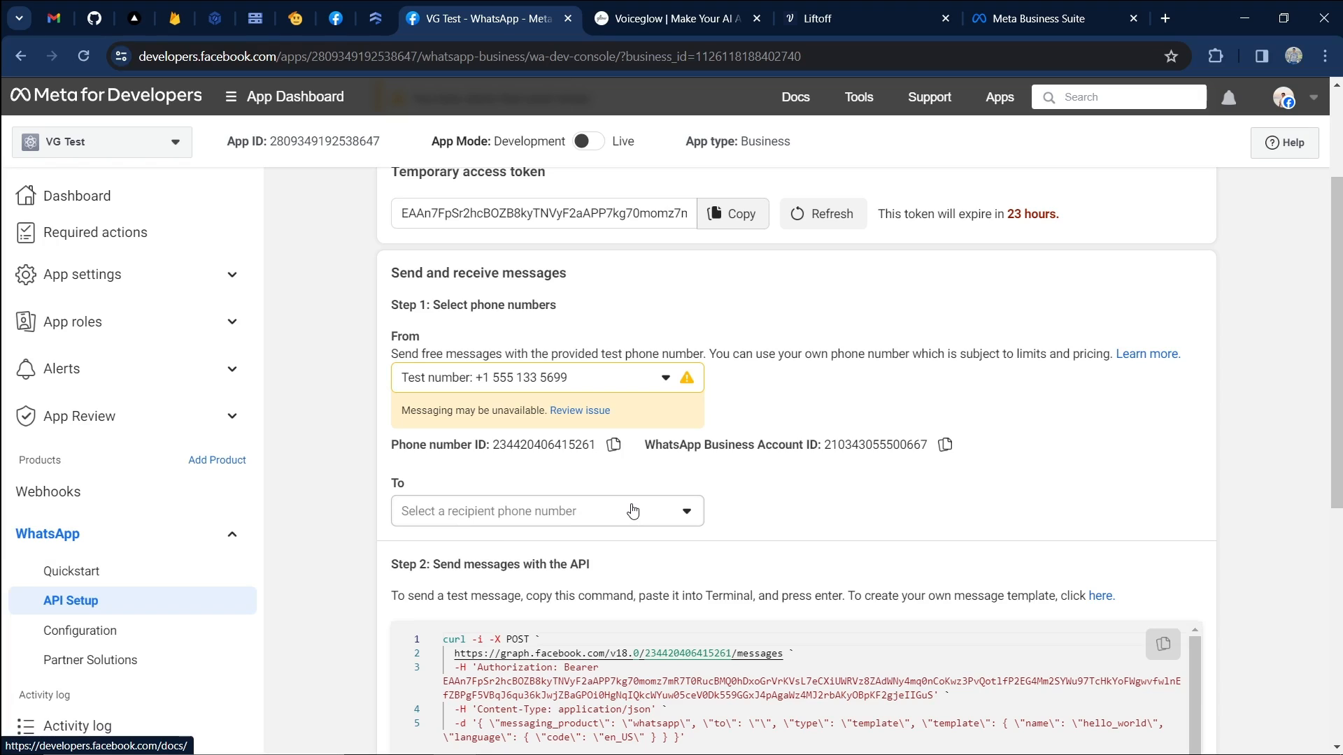
# Paste the test number's Phone Number ID into Voiceglow's Phone Number ID field and confirm it.
pyautogui.click(609, 455)
pyautogui.click(609, 455)
pyautogui.hotkey('ctrl', 'Tab')
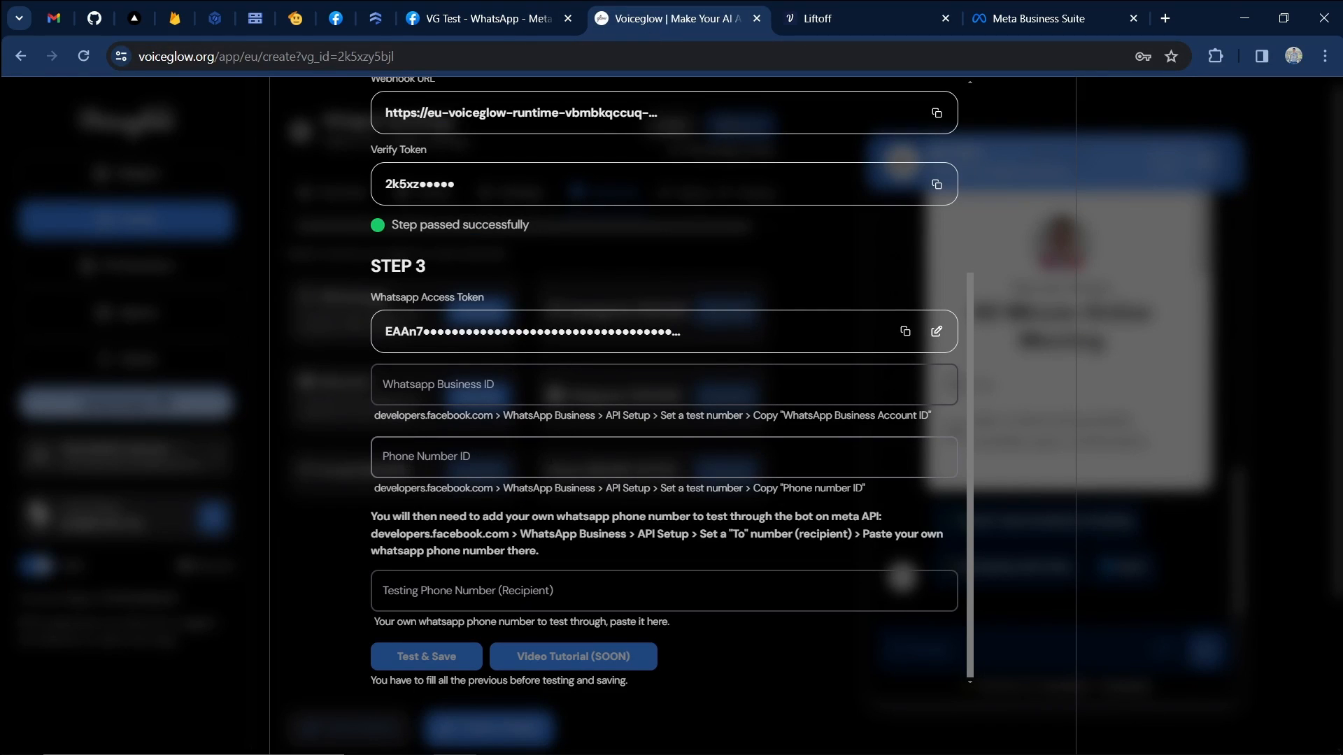
pyautogui.click(550, 458)
pyautogui.hotkey('ctrl', 'v')
pyautogui.press('Return')
pyautogui.click(487, 32)
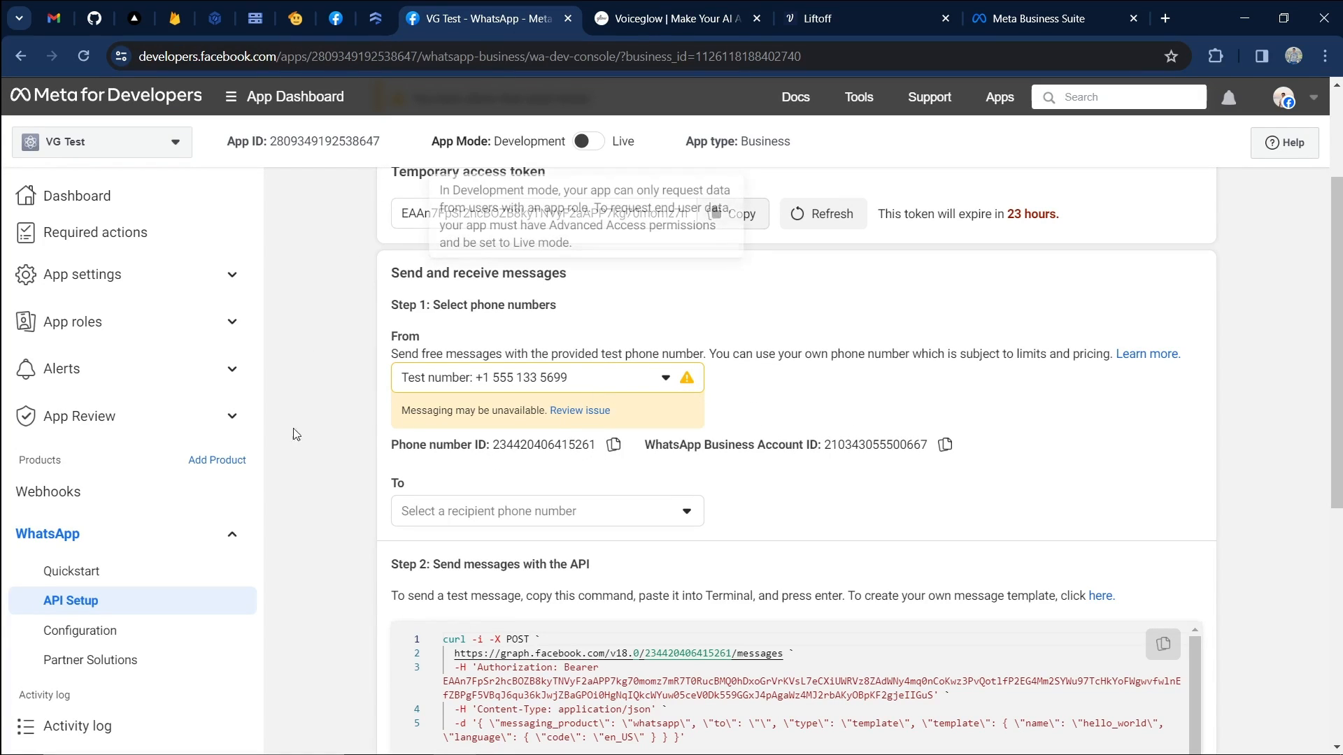
# Copy the WhatsApp Business Account ID from the API Setup page.
pyautogui.click(88, 602)
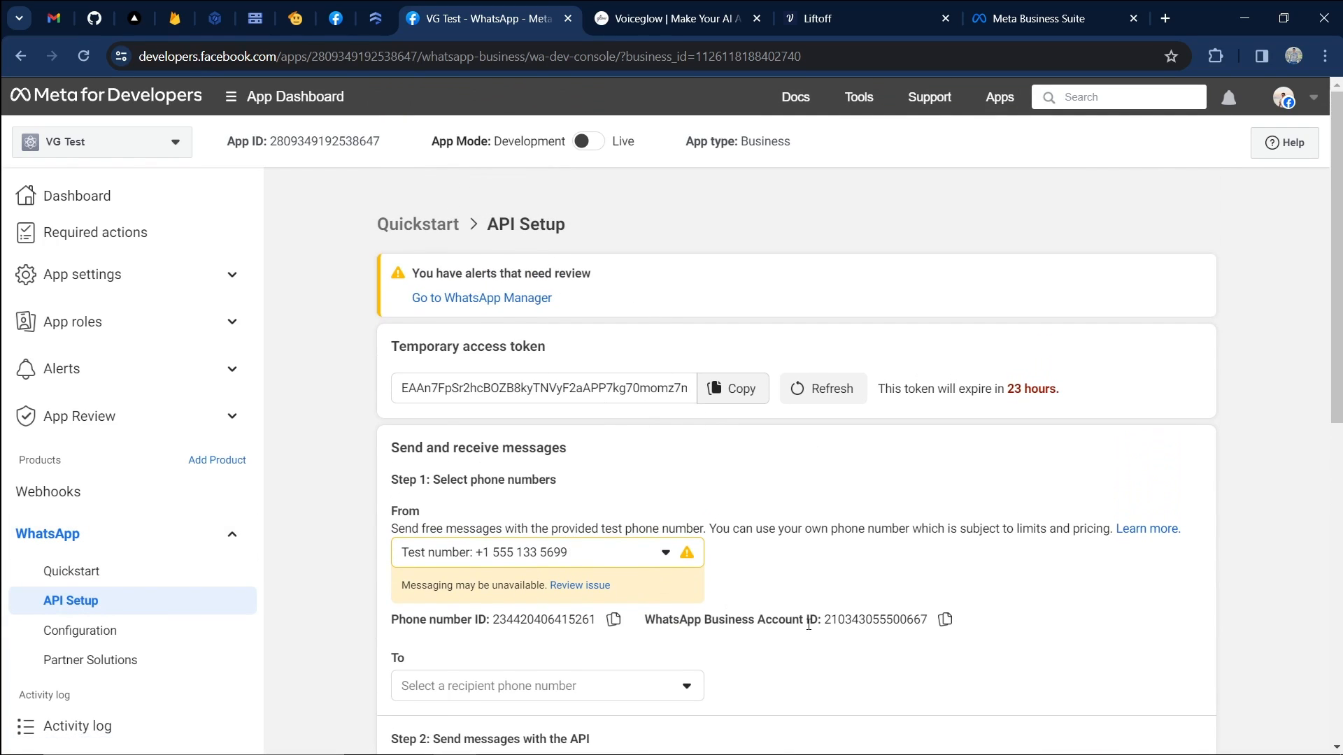
pyautogui.click(945, 620)
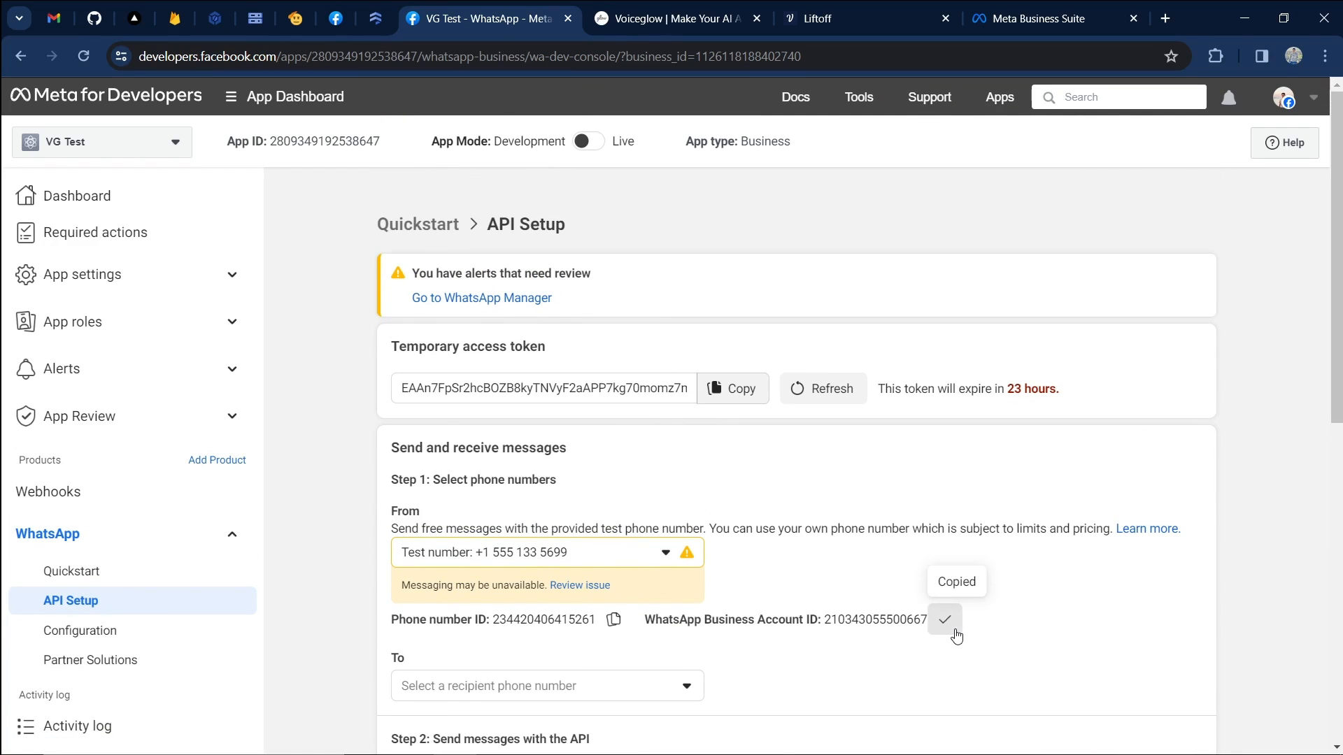
pyautogui.click(673, 18)
# Paste the WhatsApp Business Account ID into Voiceglow's Whatsapp Business ID field and save it.
pyautogui.click(539, 371)
pyautogui.hotkey('ctrl', 'v')
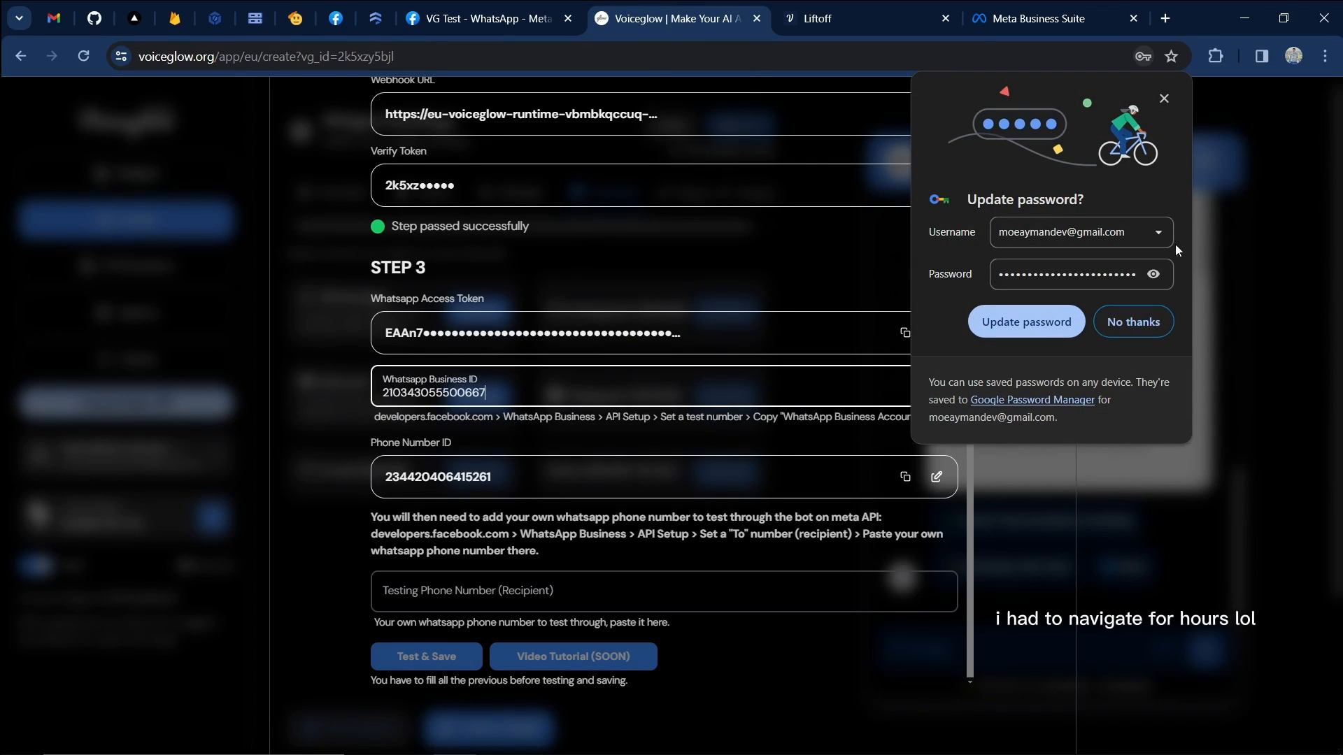
pyautogui.click(1164, 98)
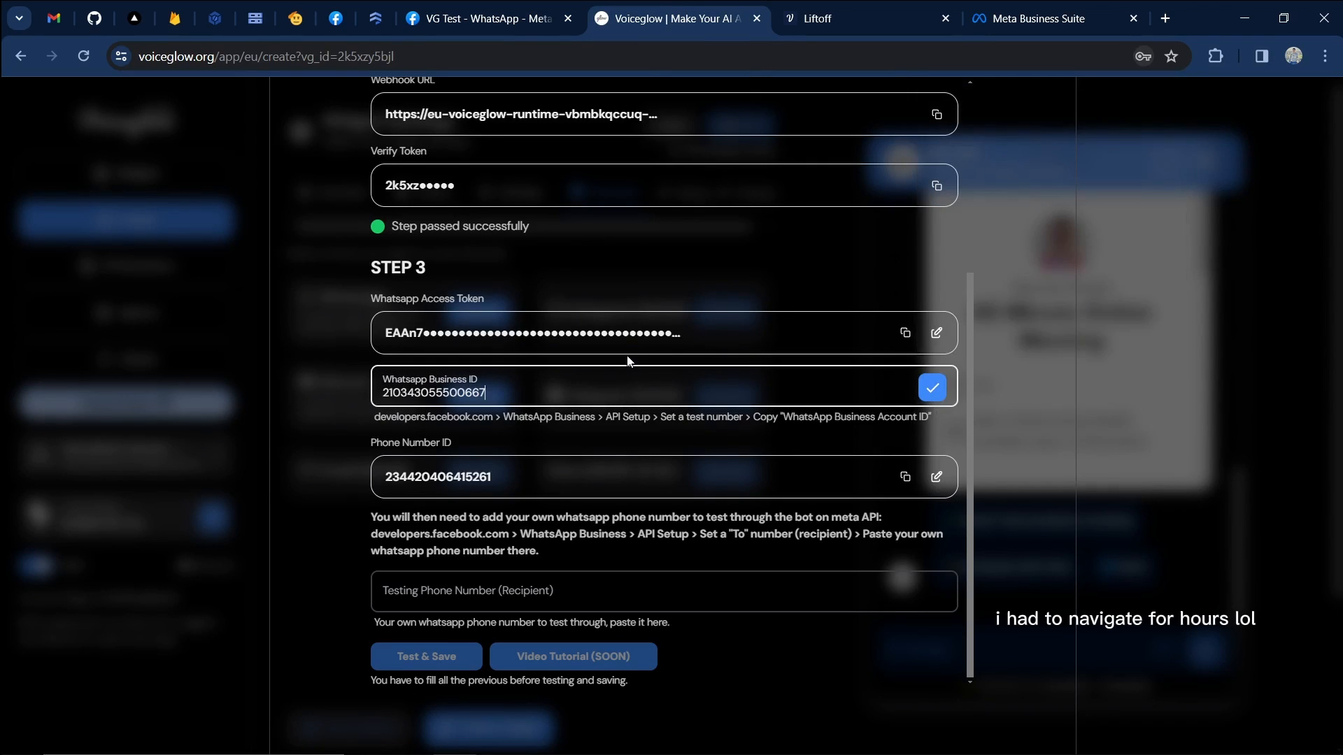
pyautogui.click(934, 386)
pyautogui.moveTo(527, 396); pyautogui.dragTo(382, 403)
pyautogui.click(432, 418)
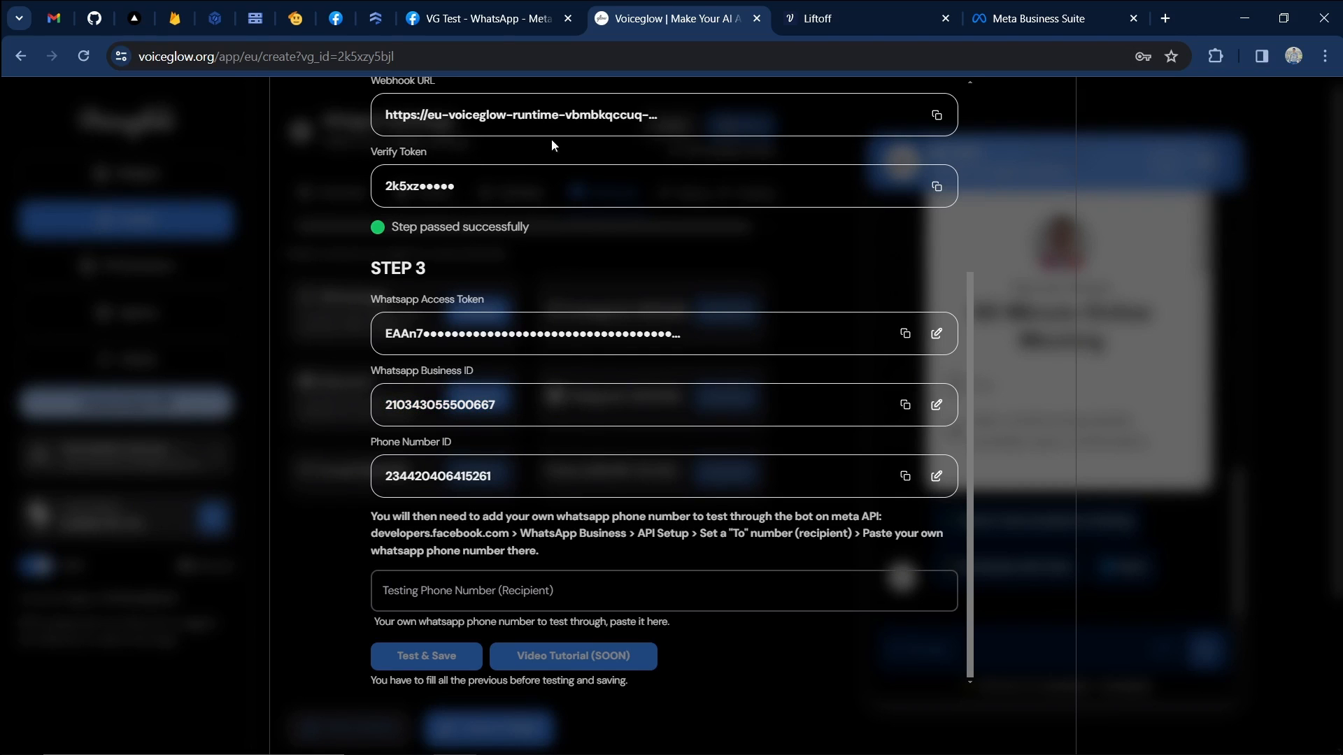
pyautogui.click(495, 15)
pyautogui.scroll(-3, 541, 287)
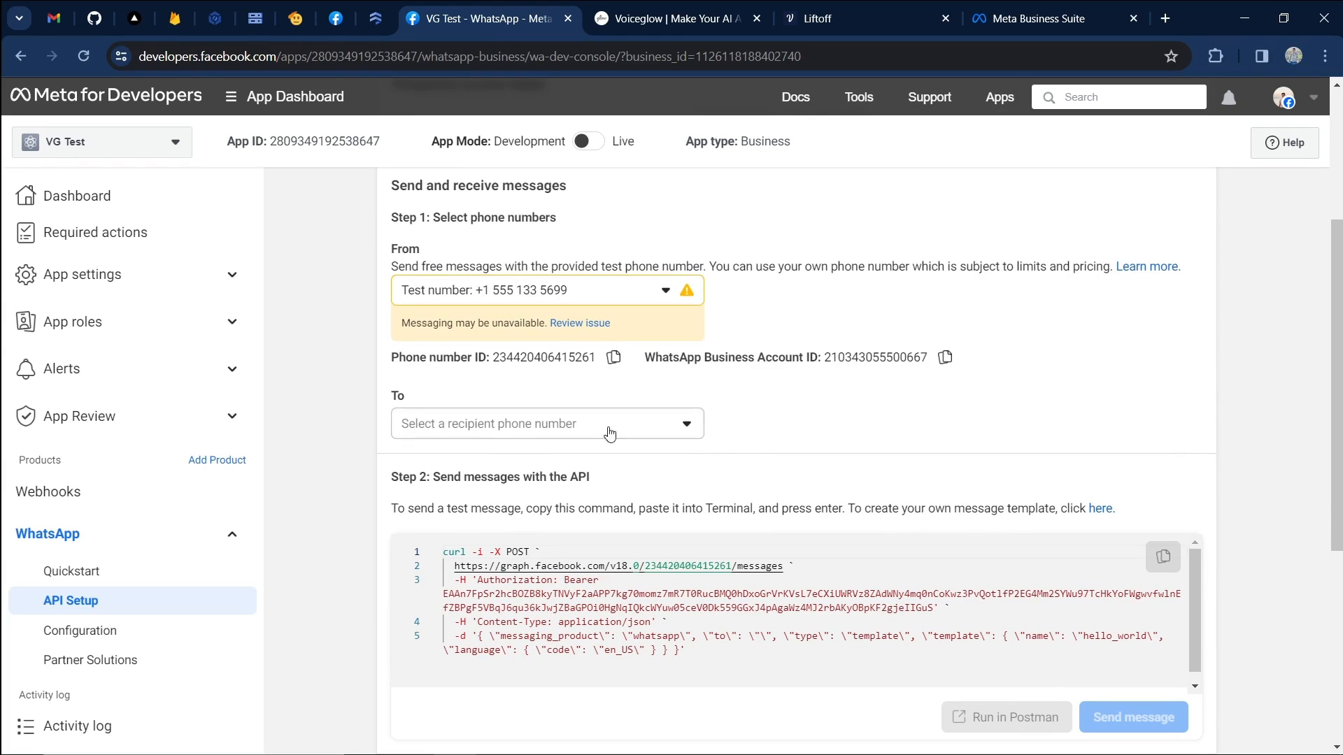
# Send the hello_world test message with your own phone number as recipient.
pyautogui.click(439, 434)
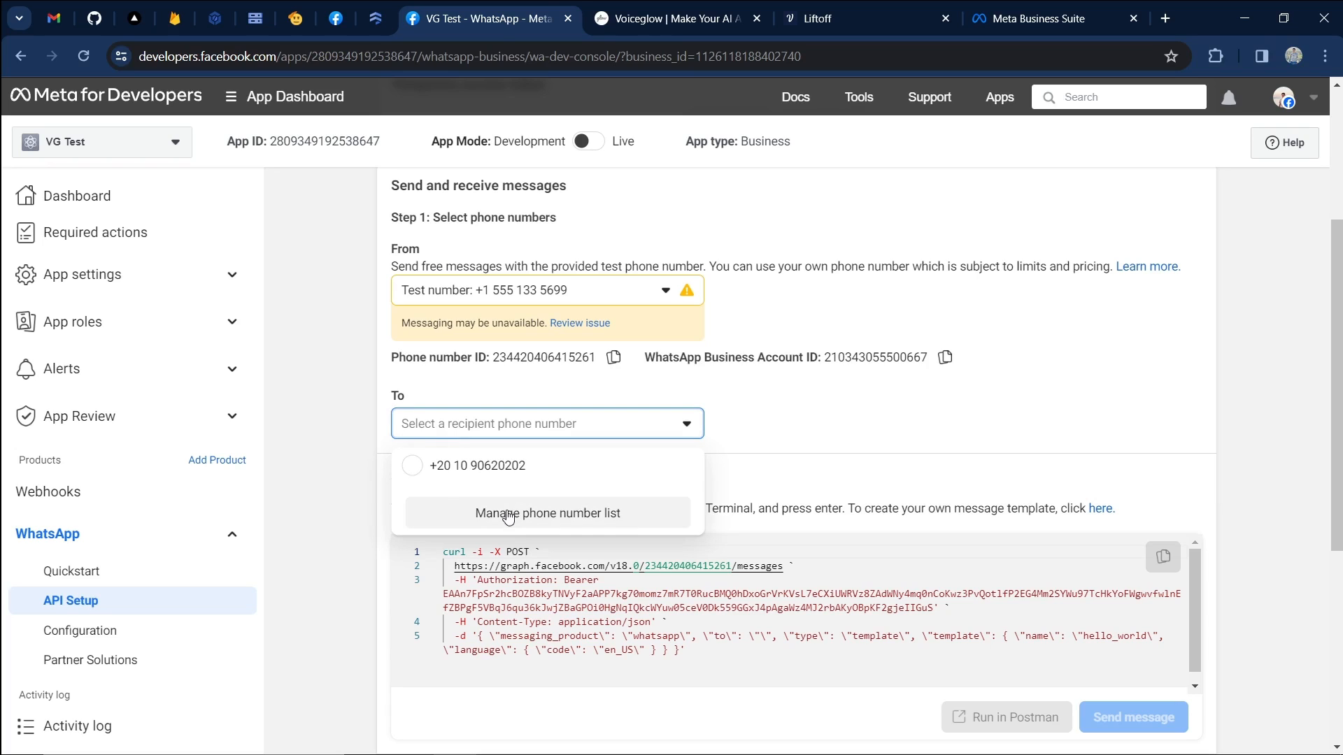
pyautogui.click(515, 466)
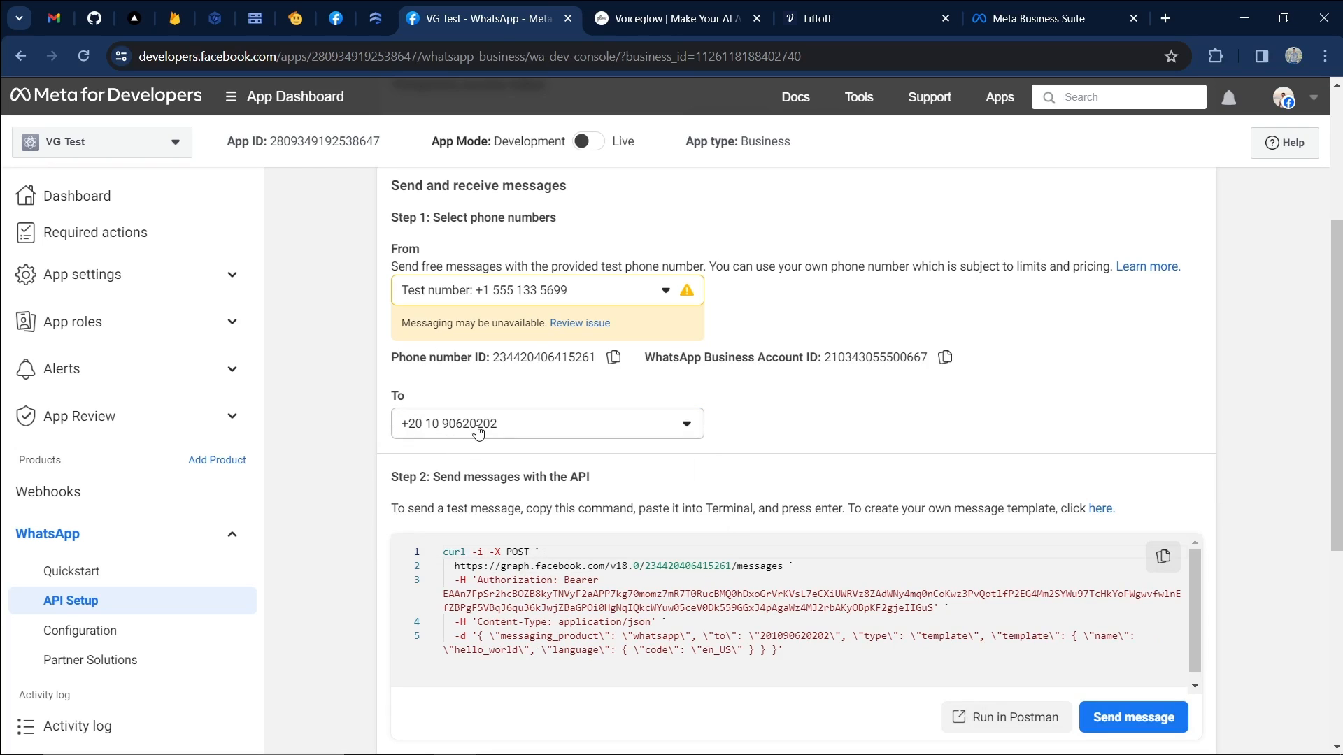
pyautogui.scroll(-2, 980, 534)
pyautogui.click(1126, 543)
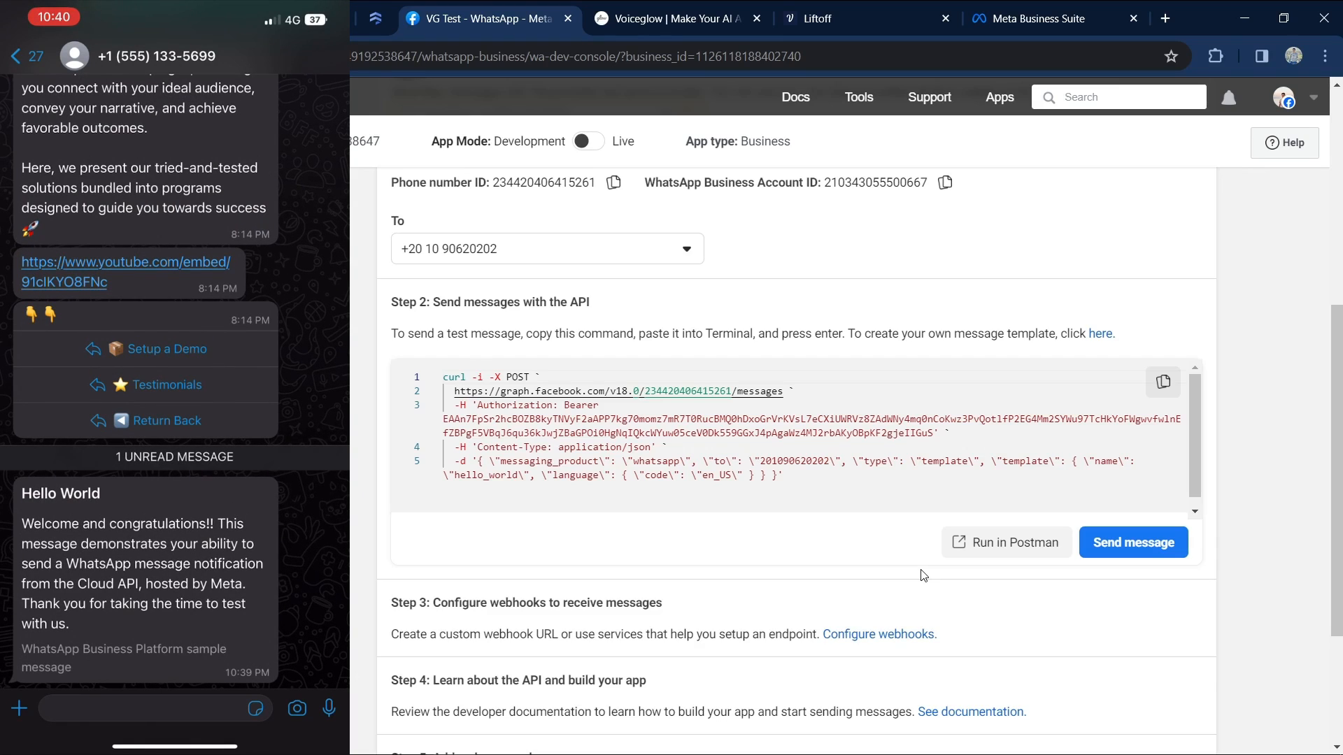
# Enter your own WhatsApp number as Testing Phone Number, save it, and run Test & Save.
pyautogui.click(640, 26)
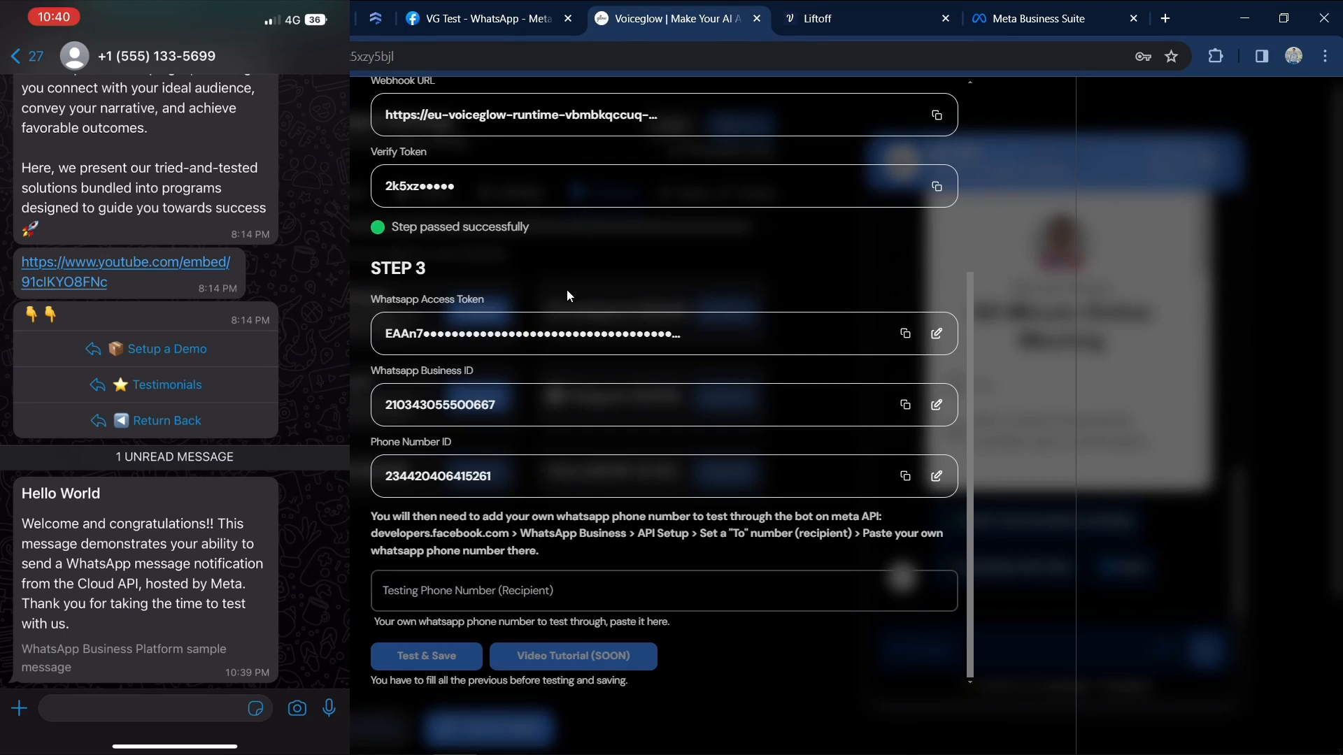
pyautogui.scroll(1, 583, 355)
pyautogui.scroll(-1, 903, 575)
pyautogui.click(902, 579)
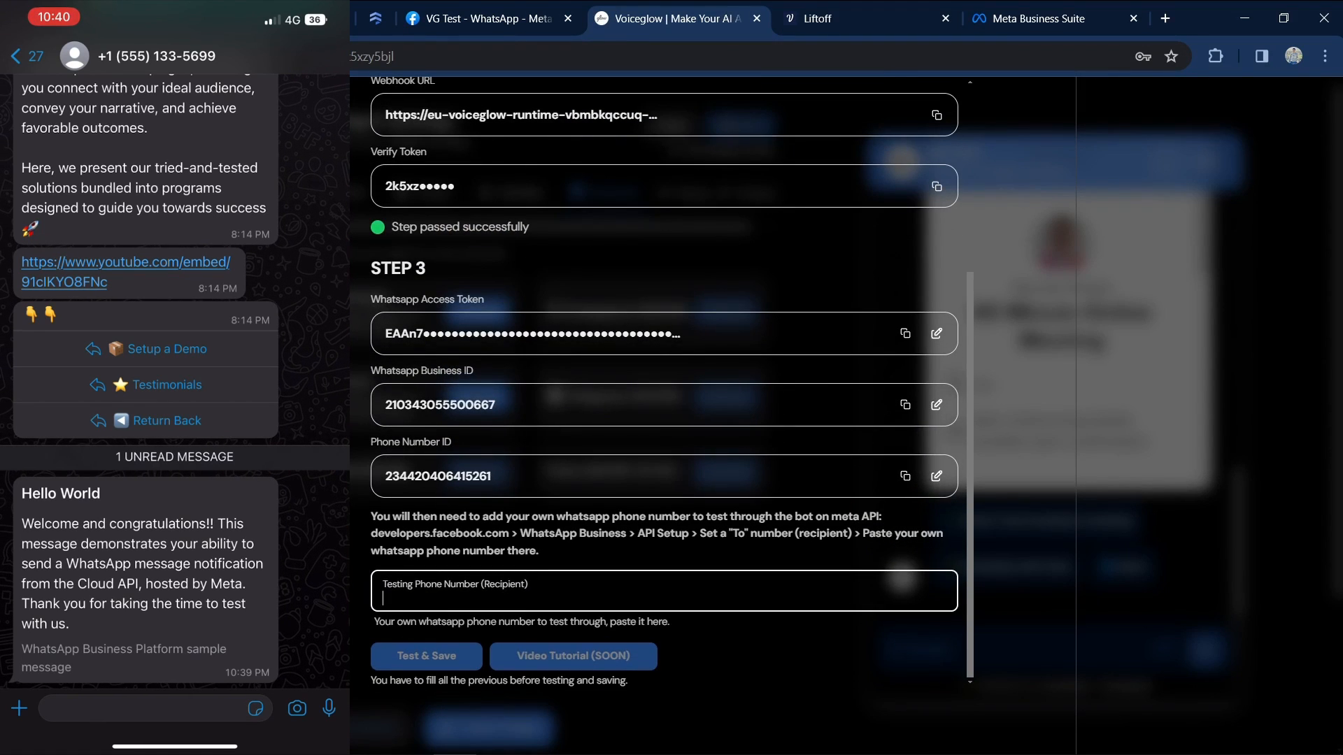
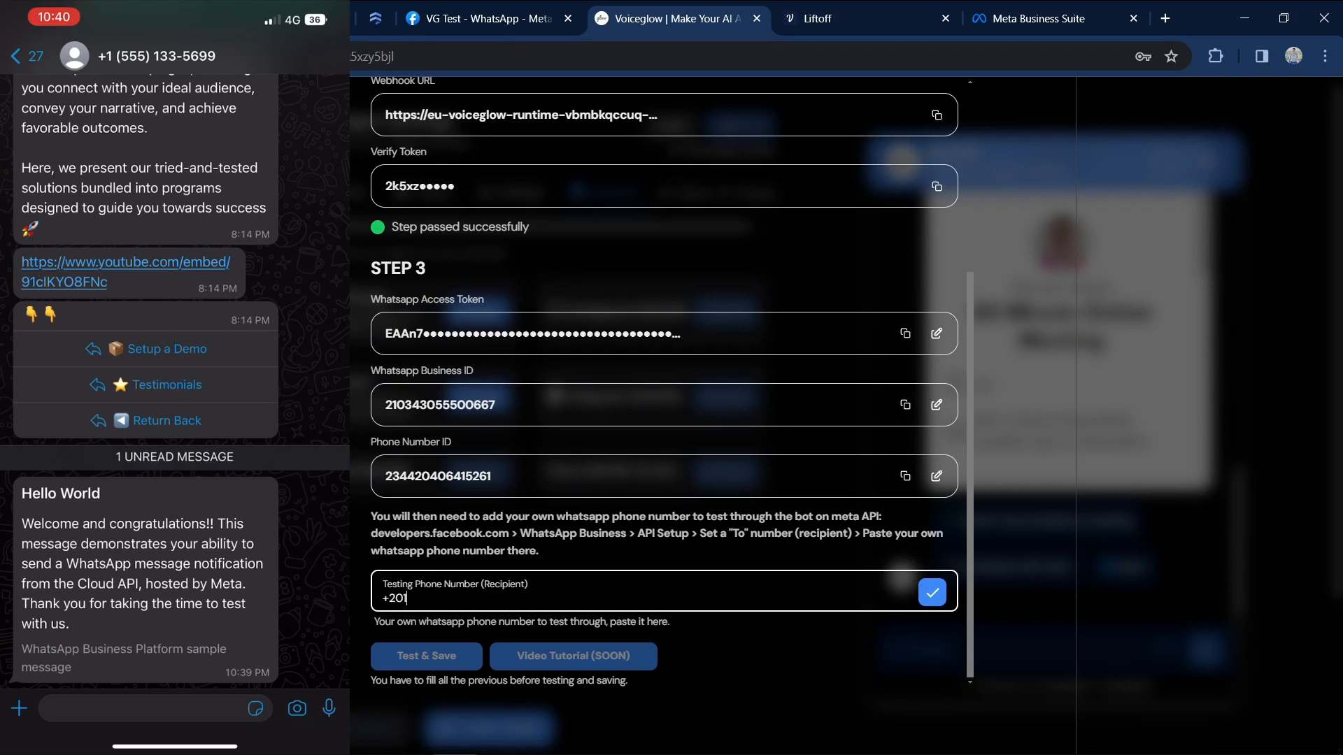
pyautogui.click(936, 603)
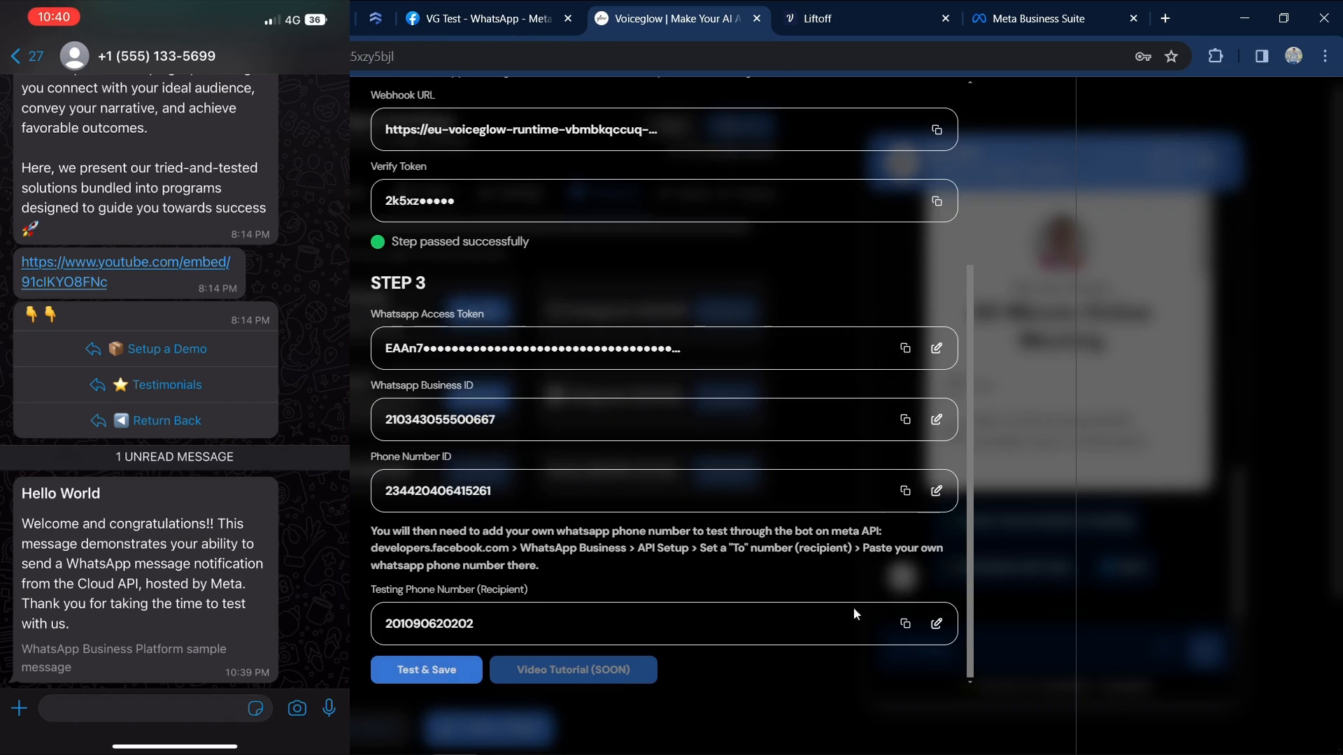
pyautogui.click(469, 668)
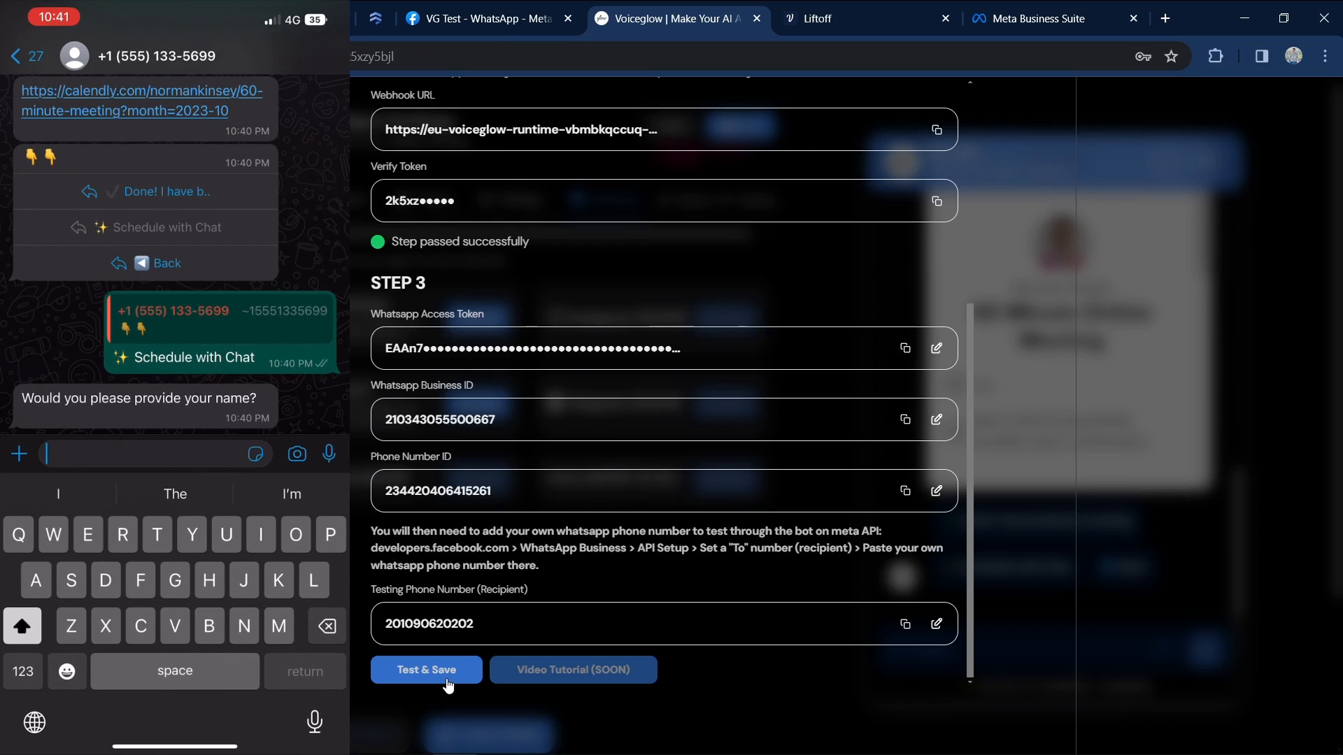
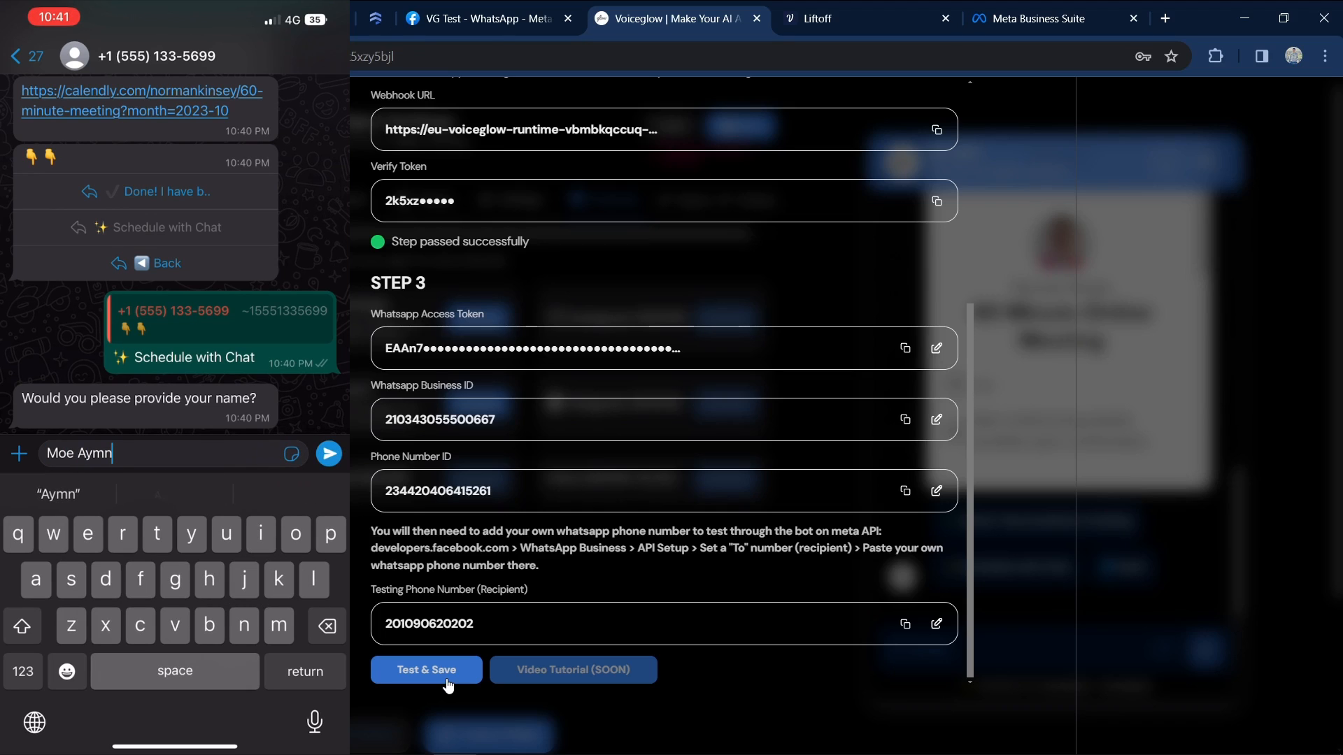
# Reply to the WhatsApp bot with the customer's full name, then their e-mail address.
pyautogui.press('Return')
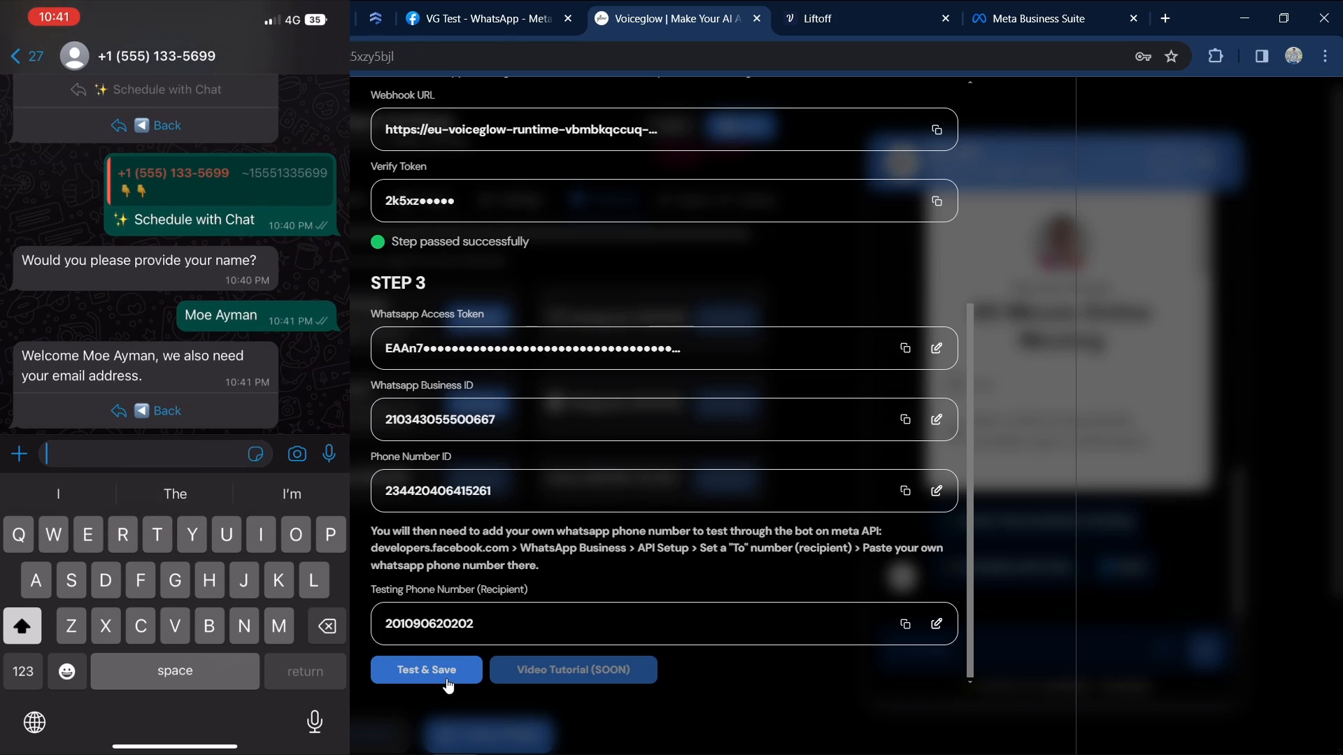
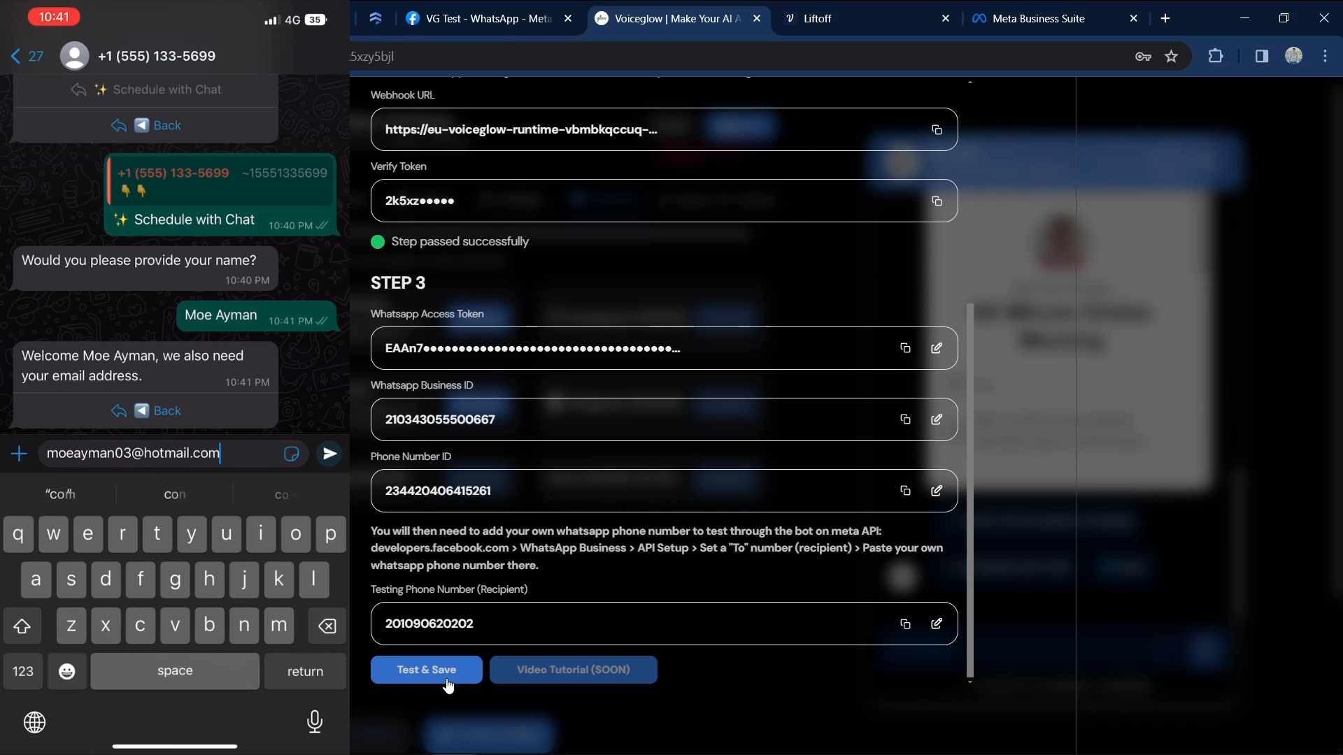
pyautogui.click(329, 454)
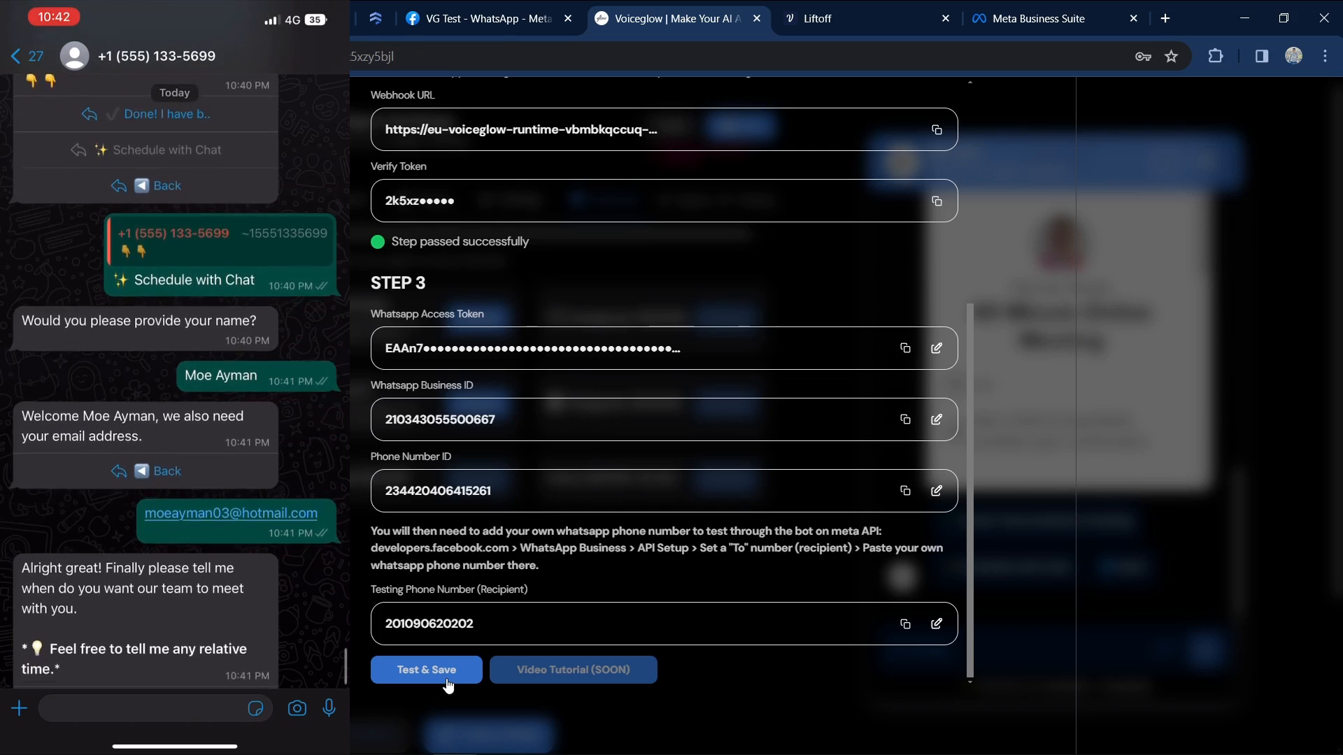
# Bring up the Liftoff assistant's canvas and drag a new Text step onto it.
pyautogui.click(792, 15)
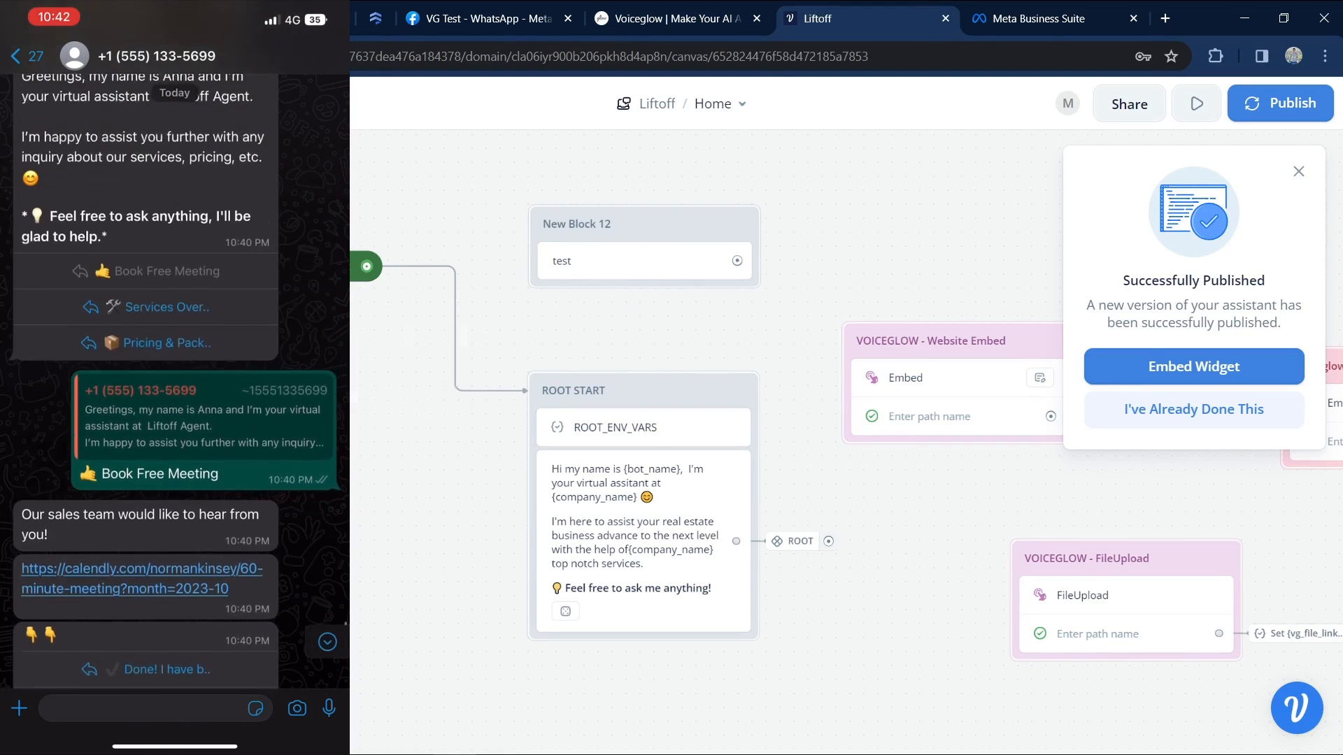
pyautogui.moveTo(307, 467)
pyautogui.moveTo(308, 299)
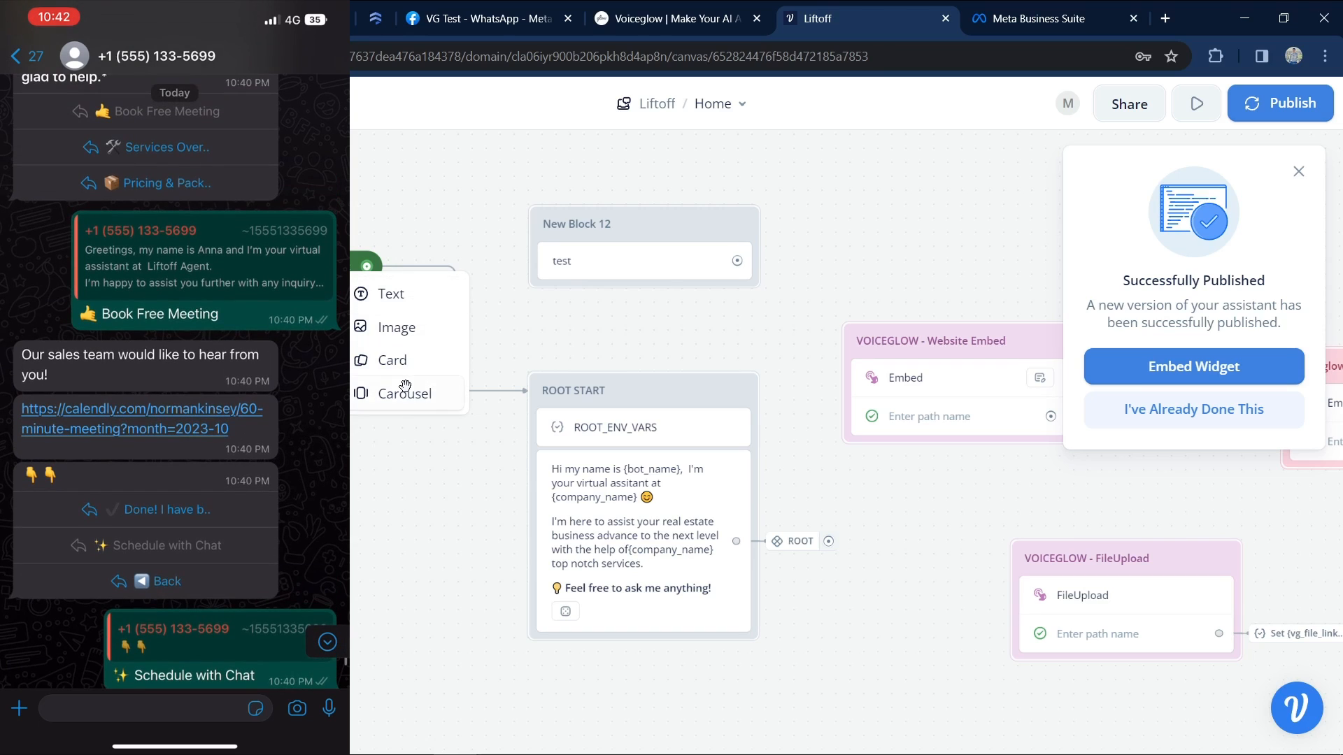
pyautogui.moveTo(405, 386); pyautogui.dragTo(405, 454)
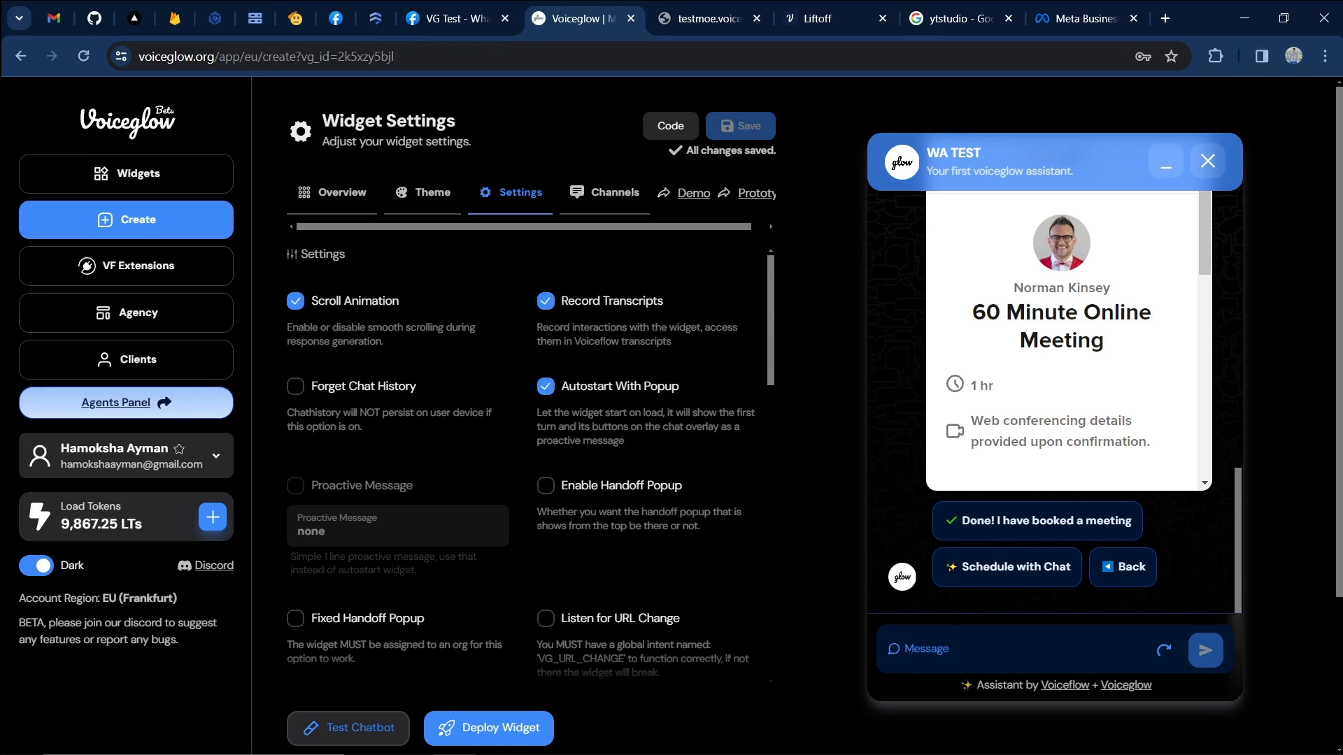
# Open the Agency settings and look through the Domain, Theme and Footer tabs, ending on Theme.
pyautogui.click(184, 311)
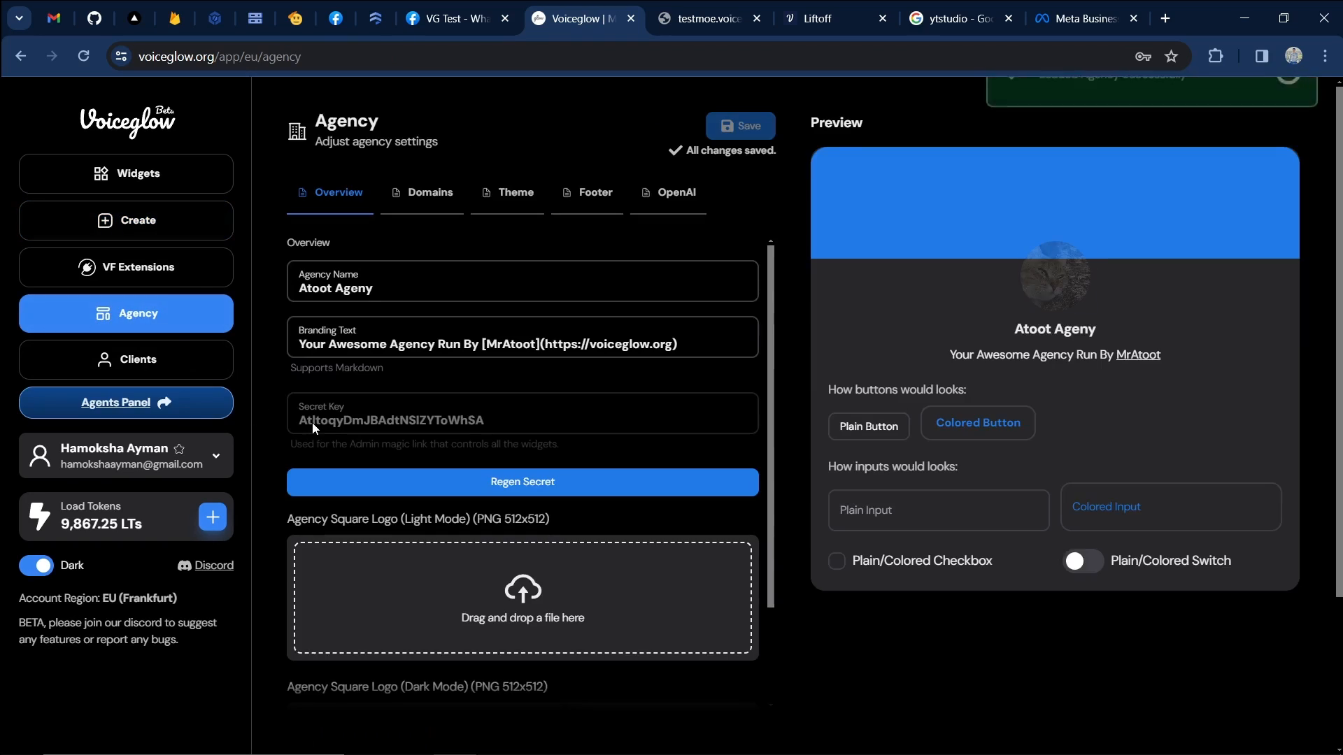
pyautogui.scroll(-2, 695, 376)
pyautogui.scroll(2, 695, 376)
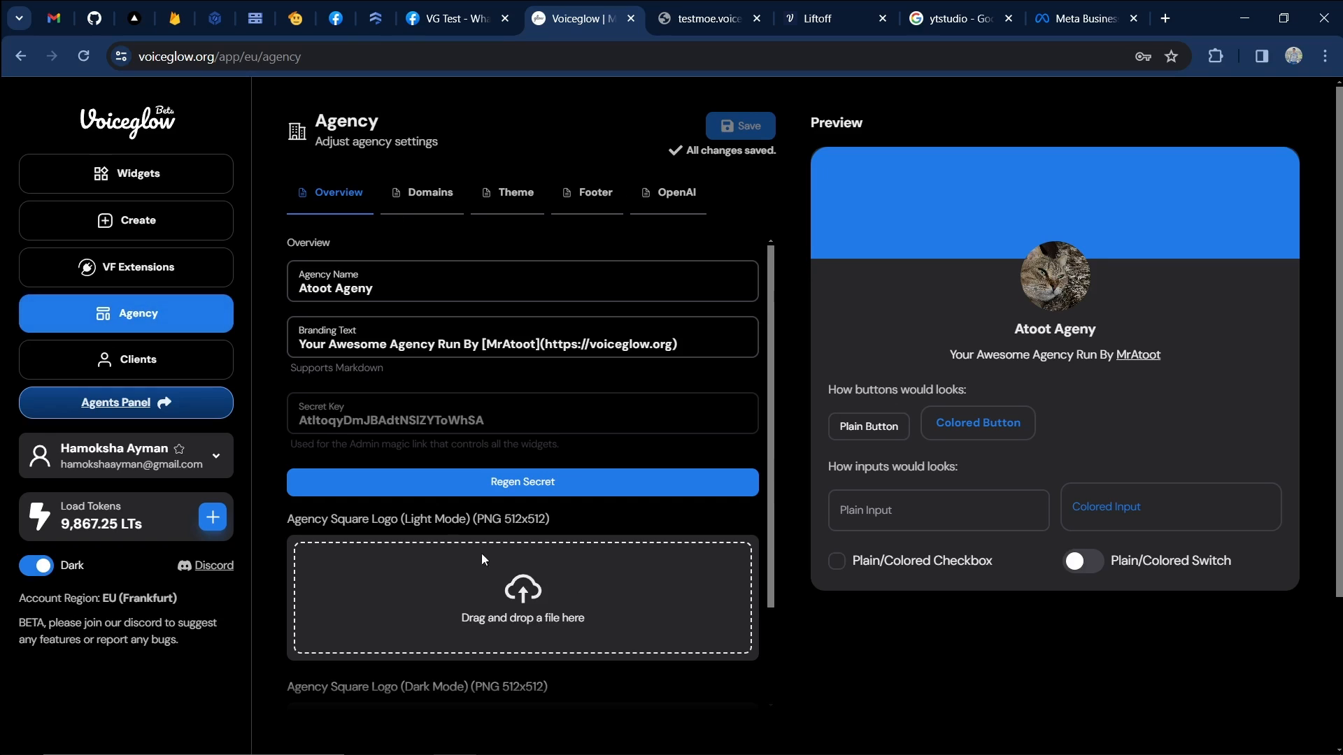
pyautogui.click(455, 204)
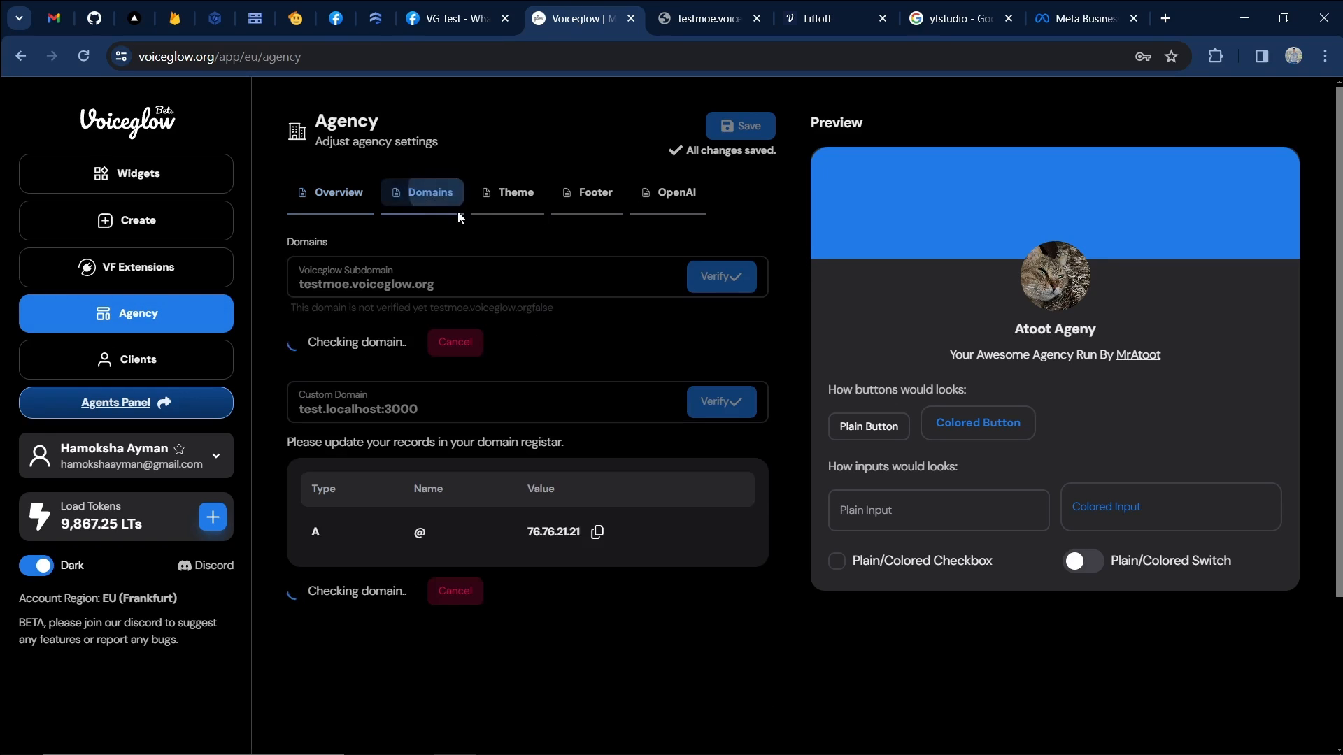
pyautogui.click(514, 199)
pyautogui.click(591, 202)
pyautogui.click(510, 201)
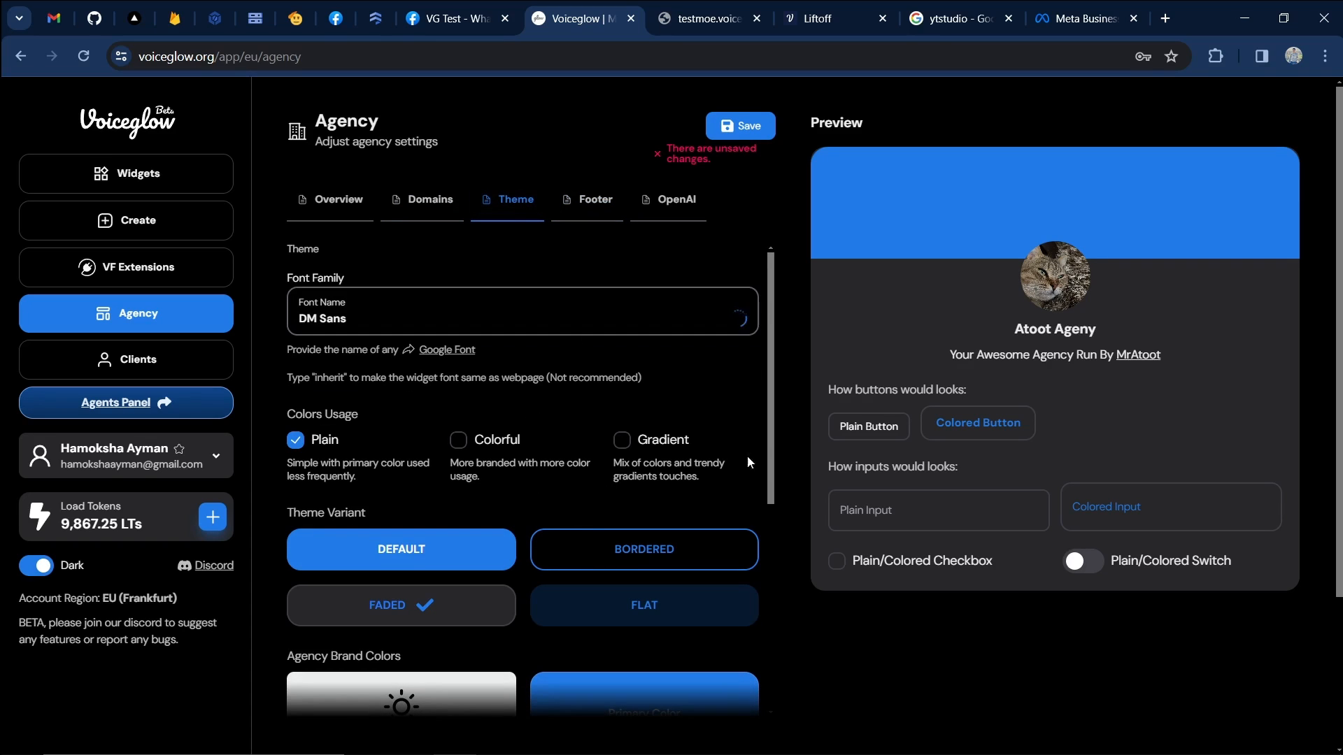
# Switch the agency brand to light mode, then back to dark mode.
pyautogui.scroll(-4, 456, 359)
pyautogui.scroll(-2, 458, 364)
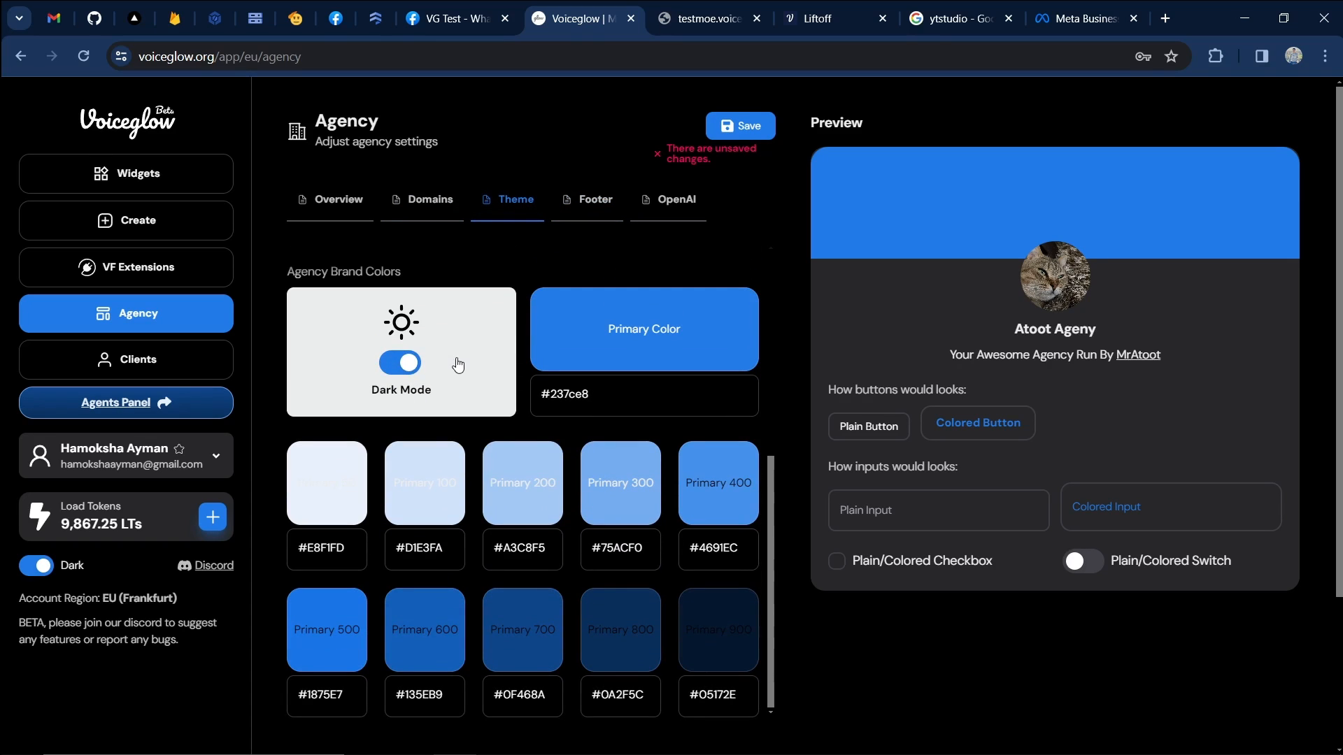
pyautogui.scroll(6, 461, 358)
pyautogui.scroll(-4, 461, 360)
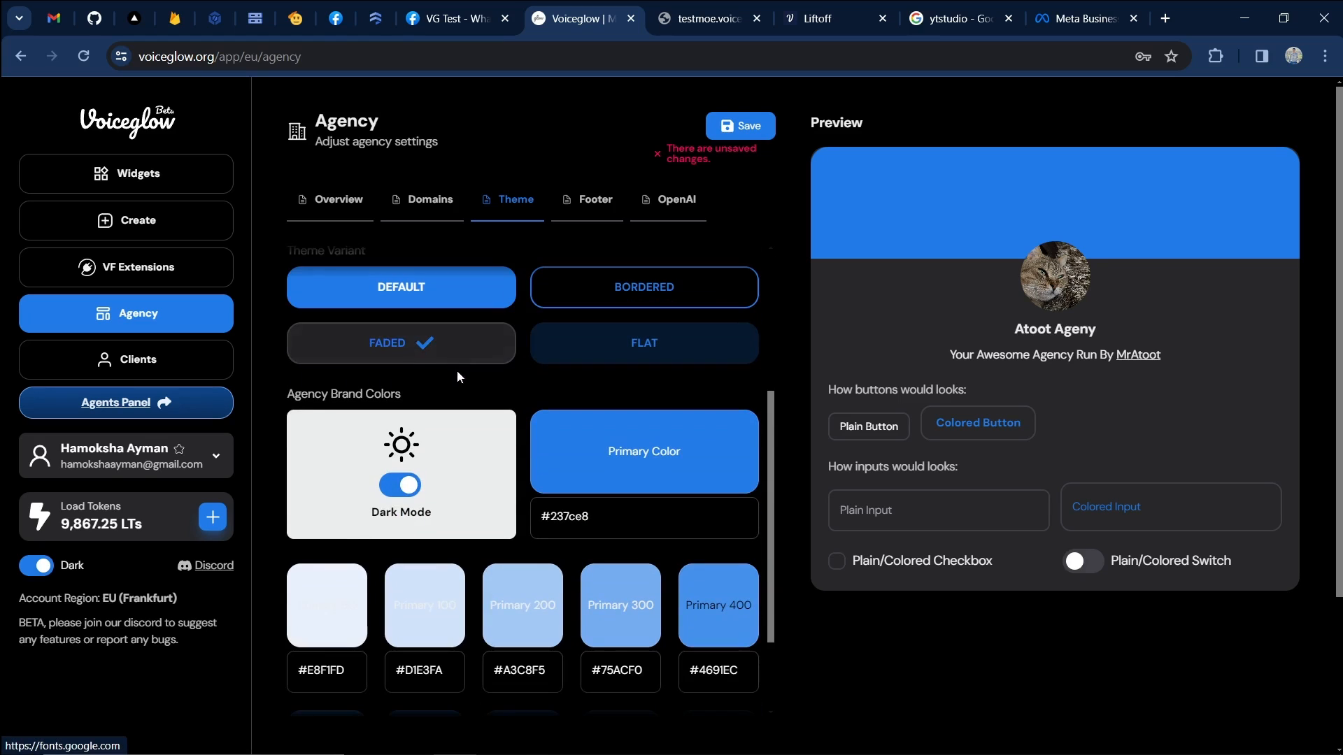
pyautogui.click(463, 444)
pyautogui.click(483, 497)
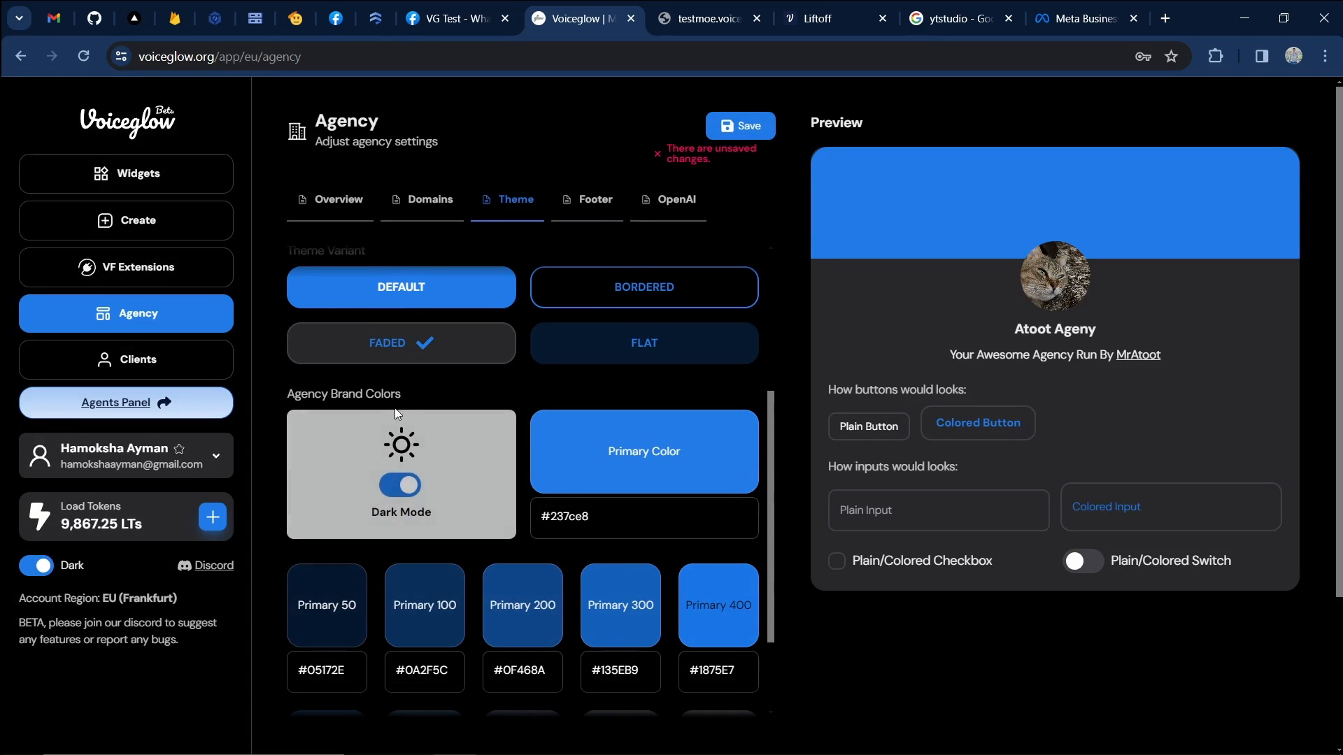
# Set the primary brand colour to cyan blue #23aae8 and save the theme.
pyautogui.click(631, 464)
pyautogui.moveTo(633, 645)
pyautogui.mouseDown()
pyautogui.moveTo(607, 645)
pyautogui.moveTo(656, 651)
pyautogui.moveTo(628, 645)
pyautogui.mouseUp()
pyautogui.click(730, 337)
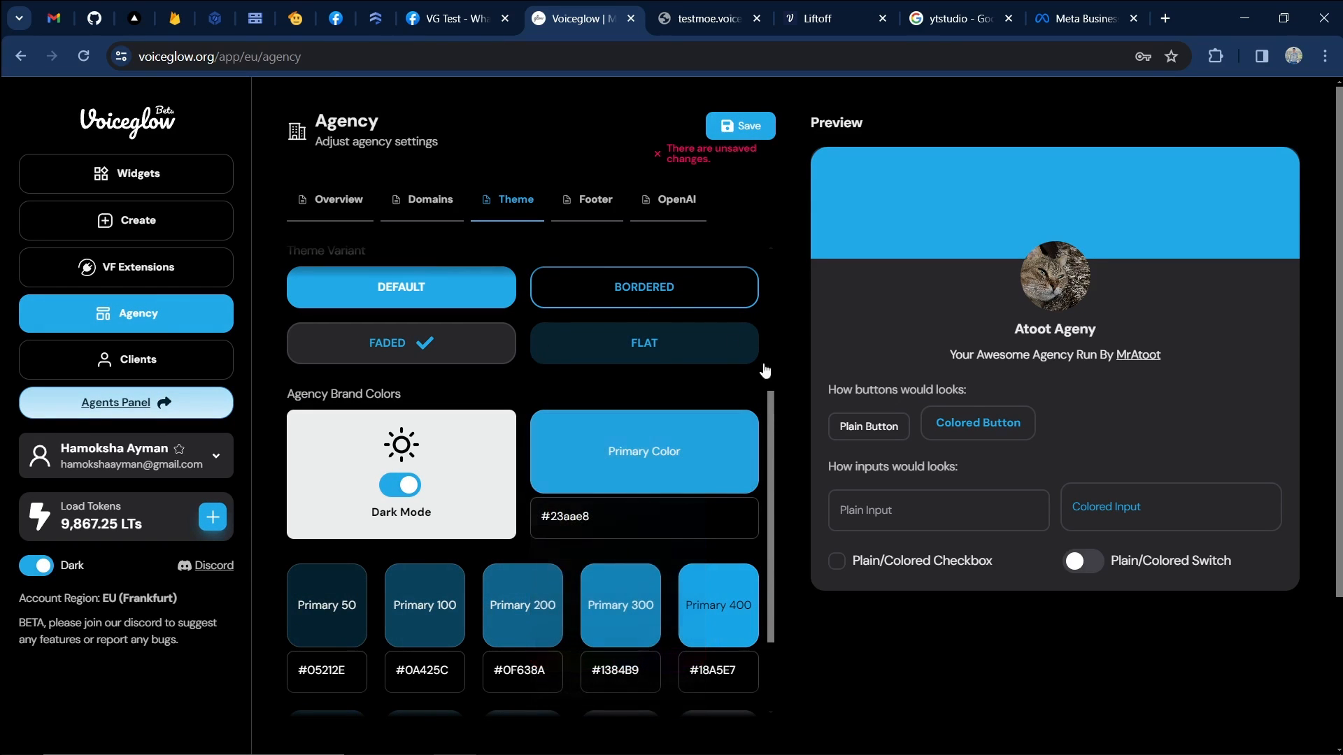
pyautogui.click(769, 126)
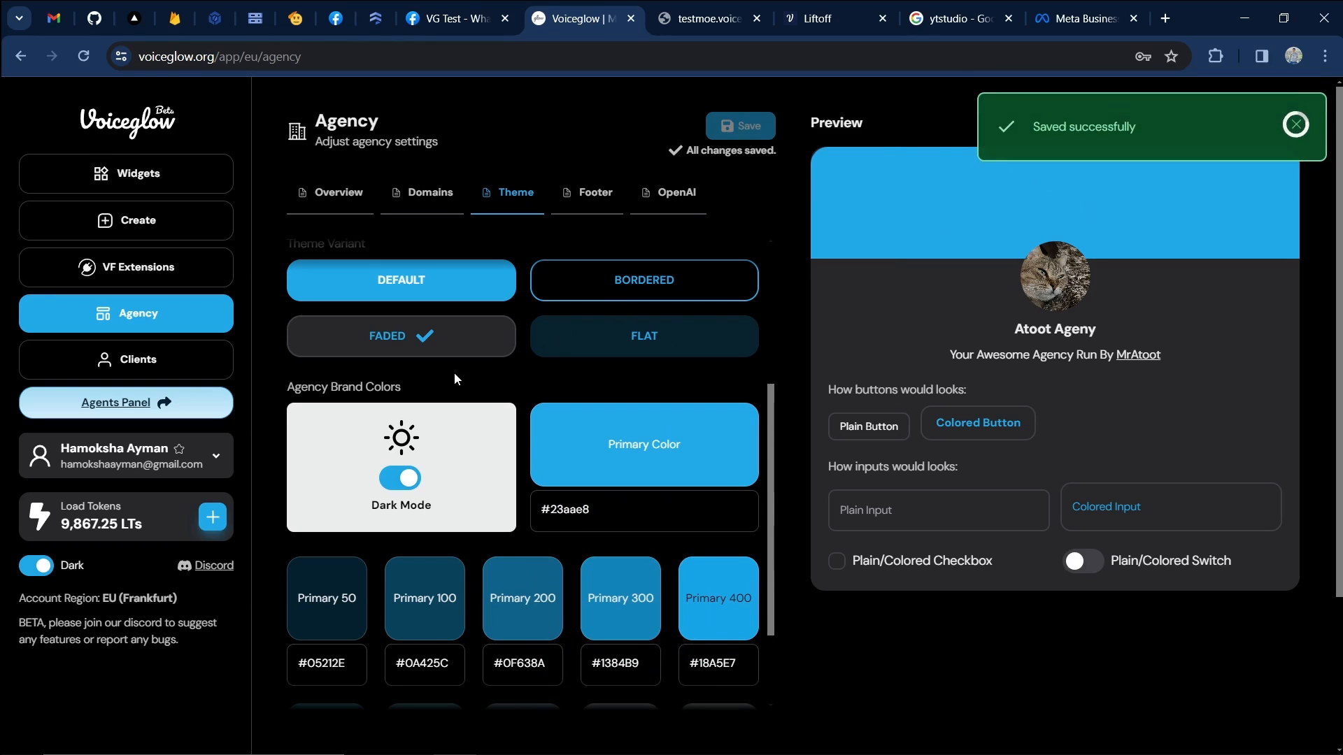
pyautogui.scroll(-2, 466, 362)
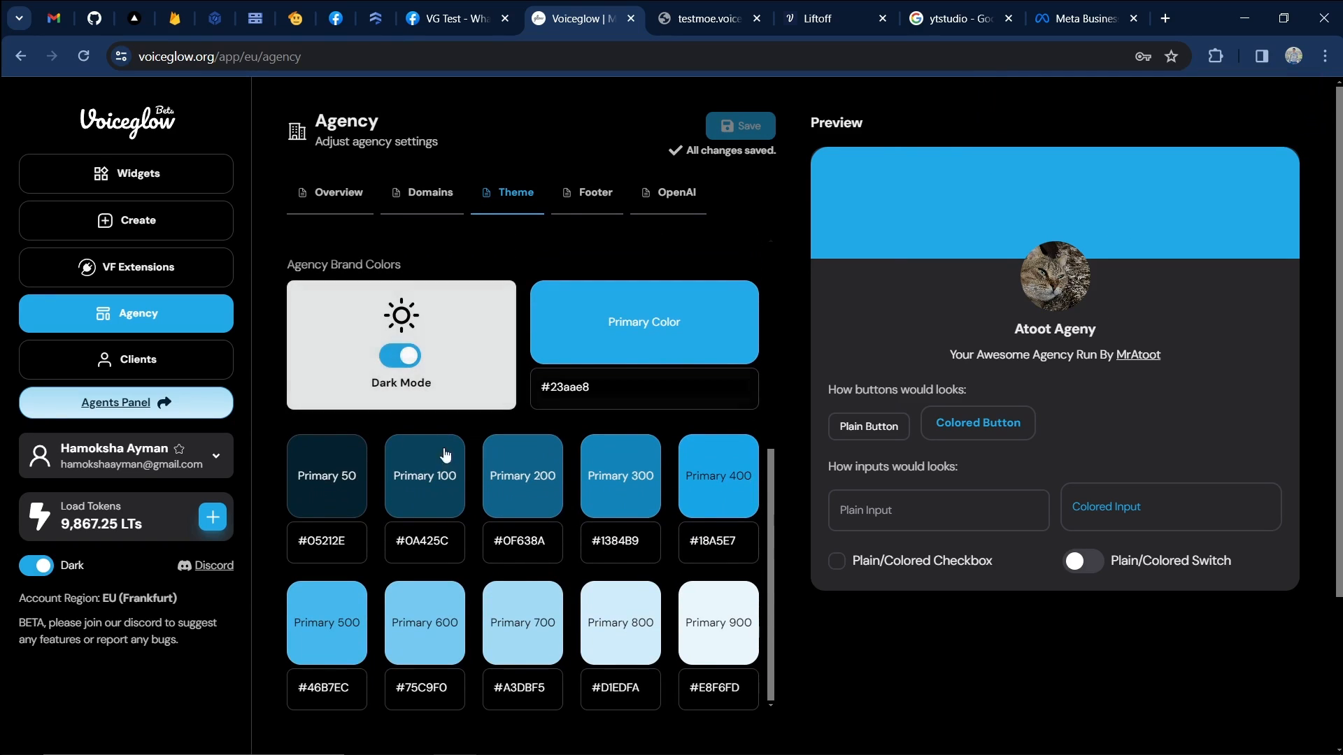
# Re-verify the agency domains, confirming testmoe.voiceglow.org is live while test.localhost:3000 stays unverified.
pyautogui.click(422, 192)
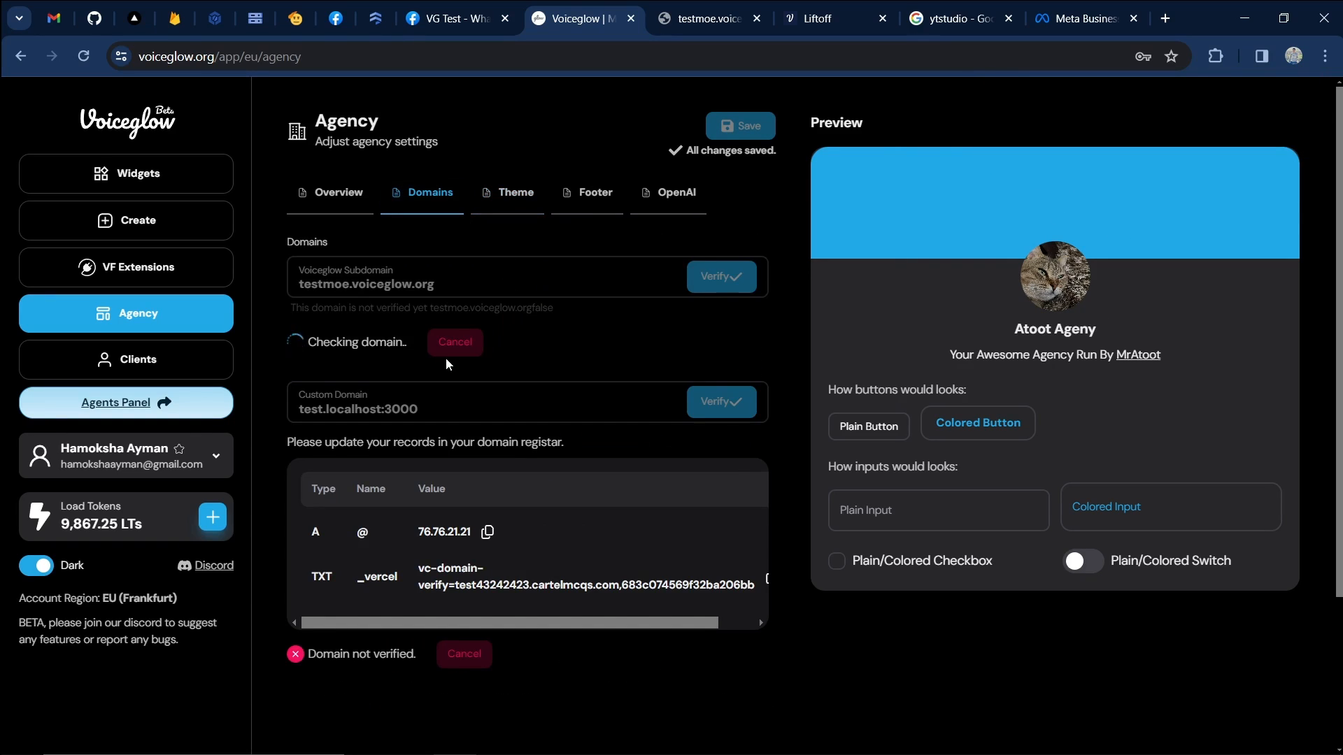
pyautogui.scroll(-1, 338, 479)
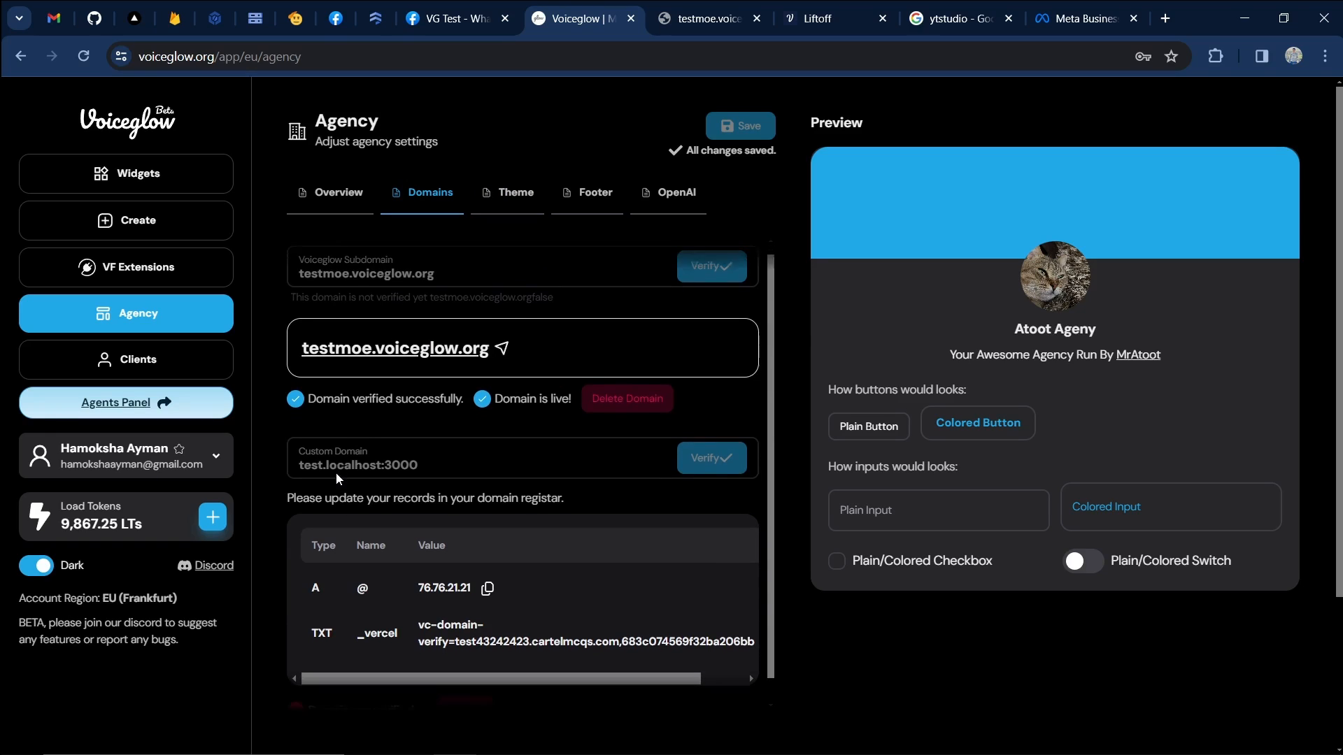
pyautogui.click(698, 441)
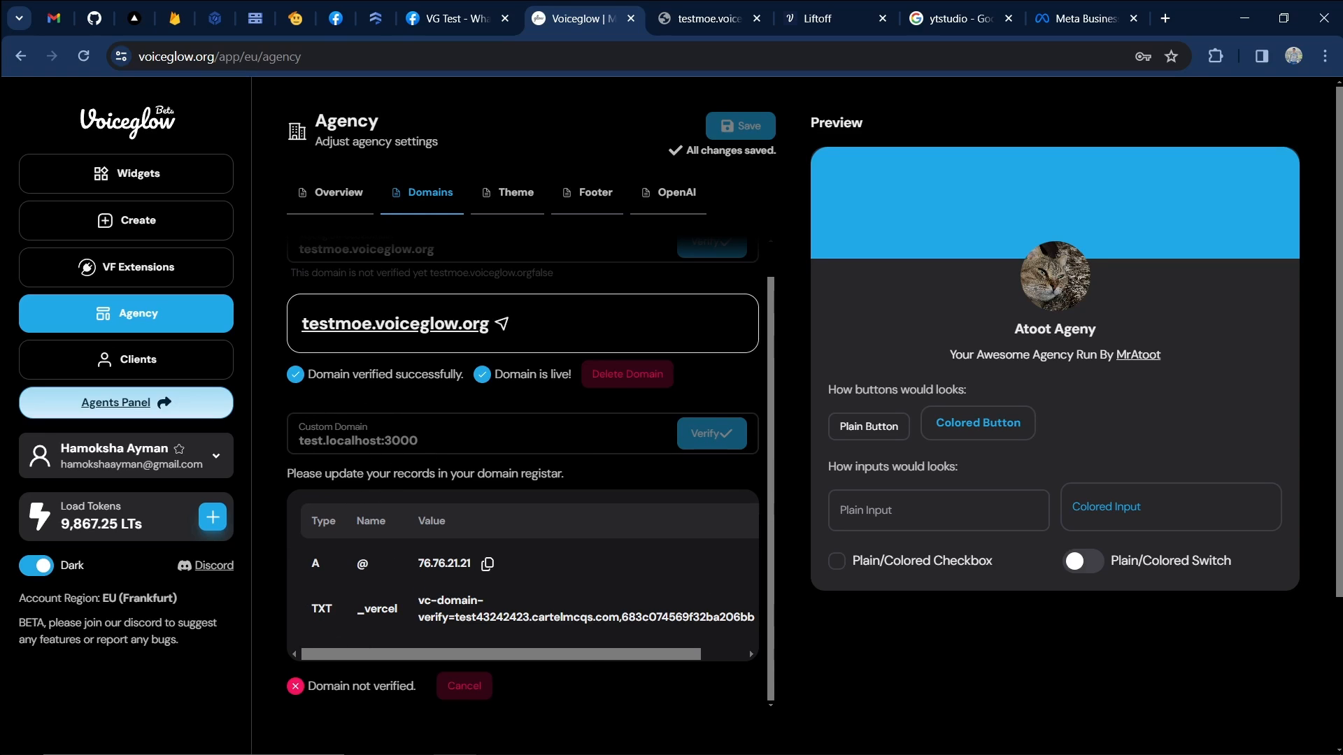
pyautogui.scroll(1, 412, 501)
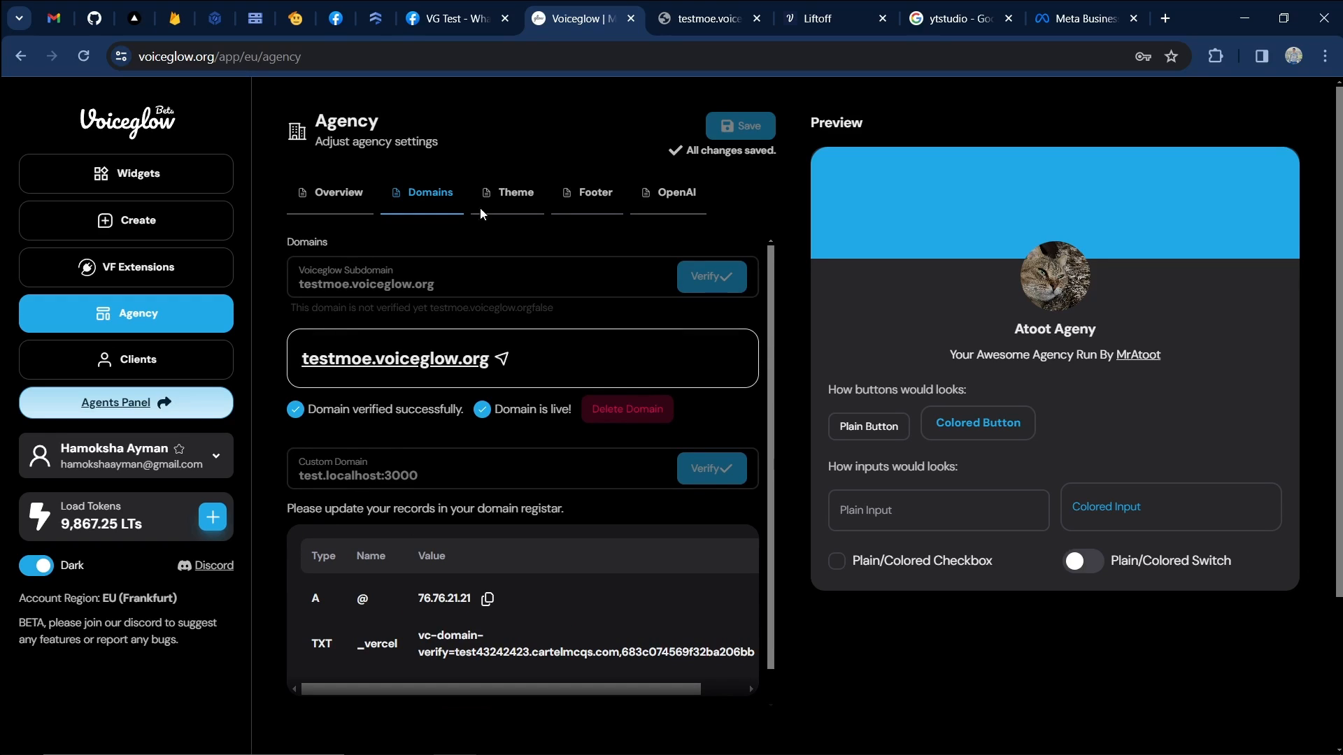
pyautogui.moveTo(314, 121); pyautogui.dragTo(463, 144)
pyautogui.click(463, 144)
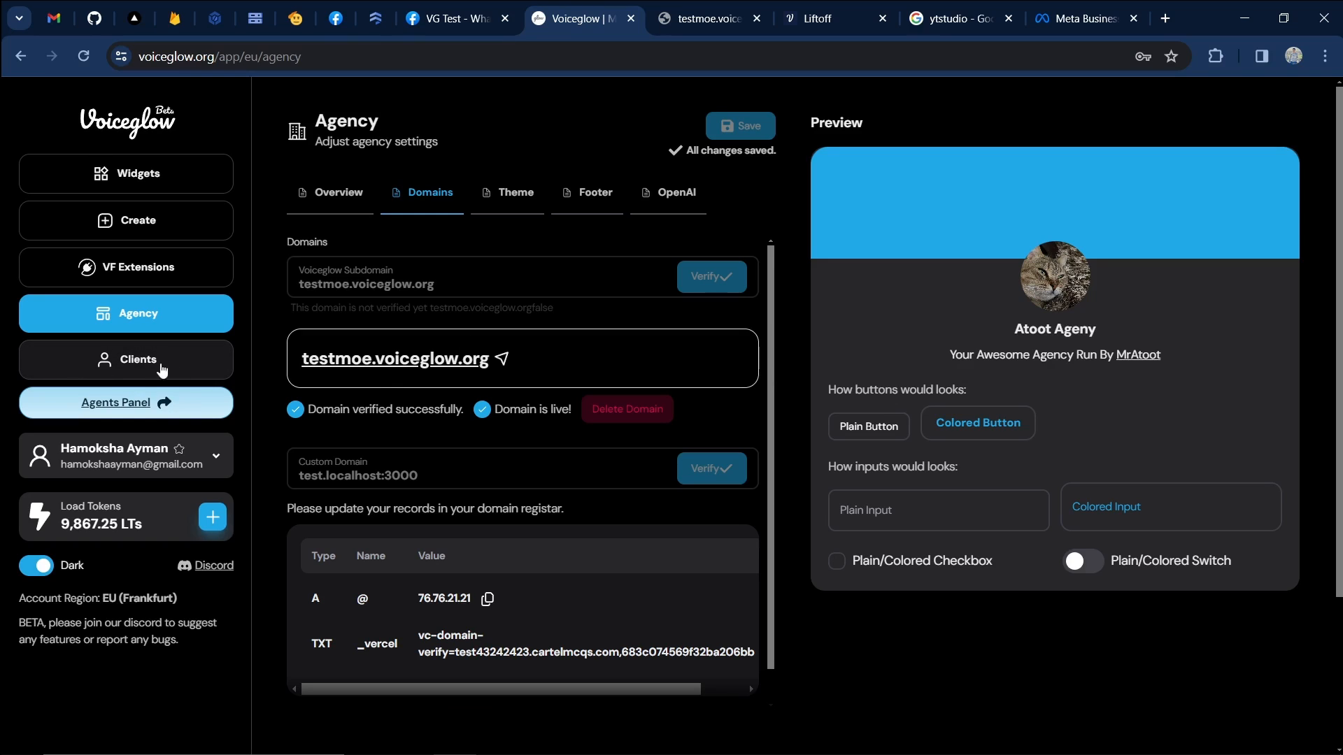
# On Clients, discard a new organisation client form, enable dark mode, and drag the top widget into ATTOT ORG.
pyautogui.click(87, 370)
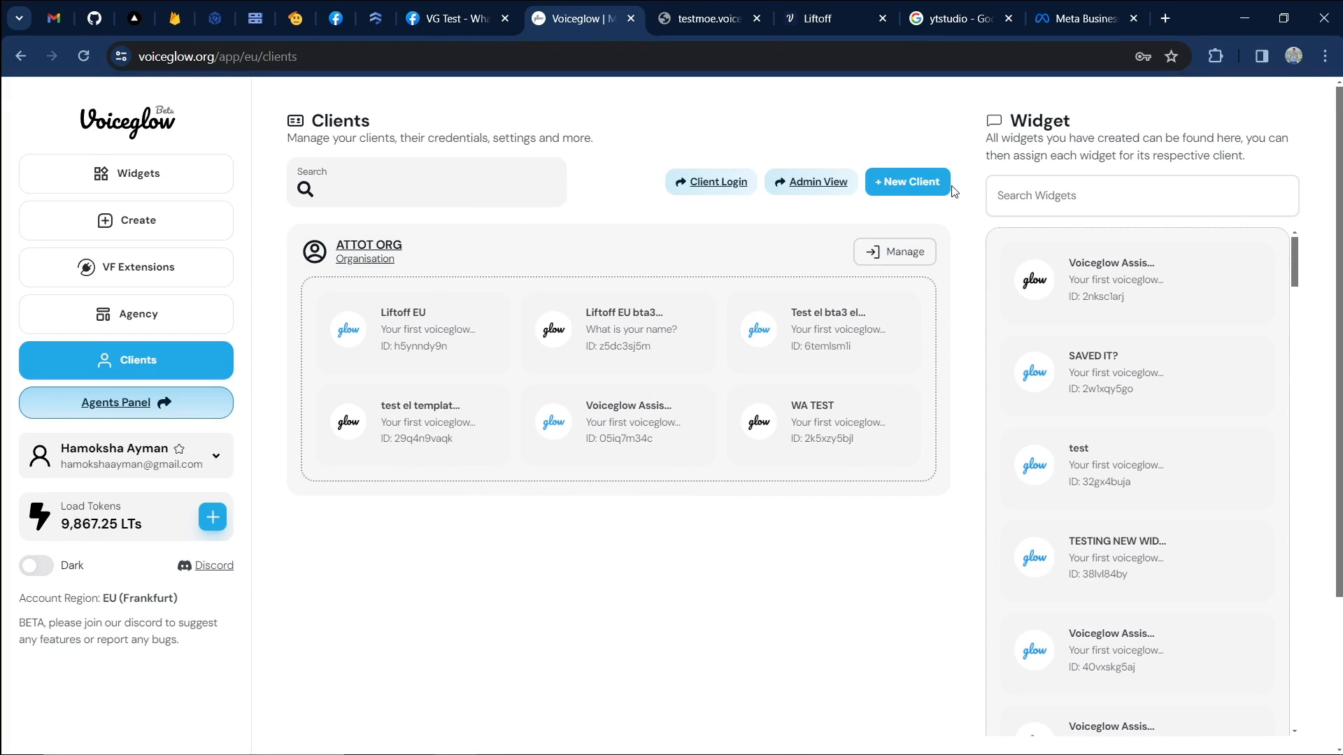
pyautogui.click(913, 184)
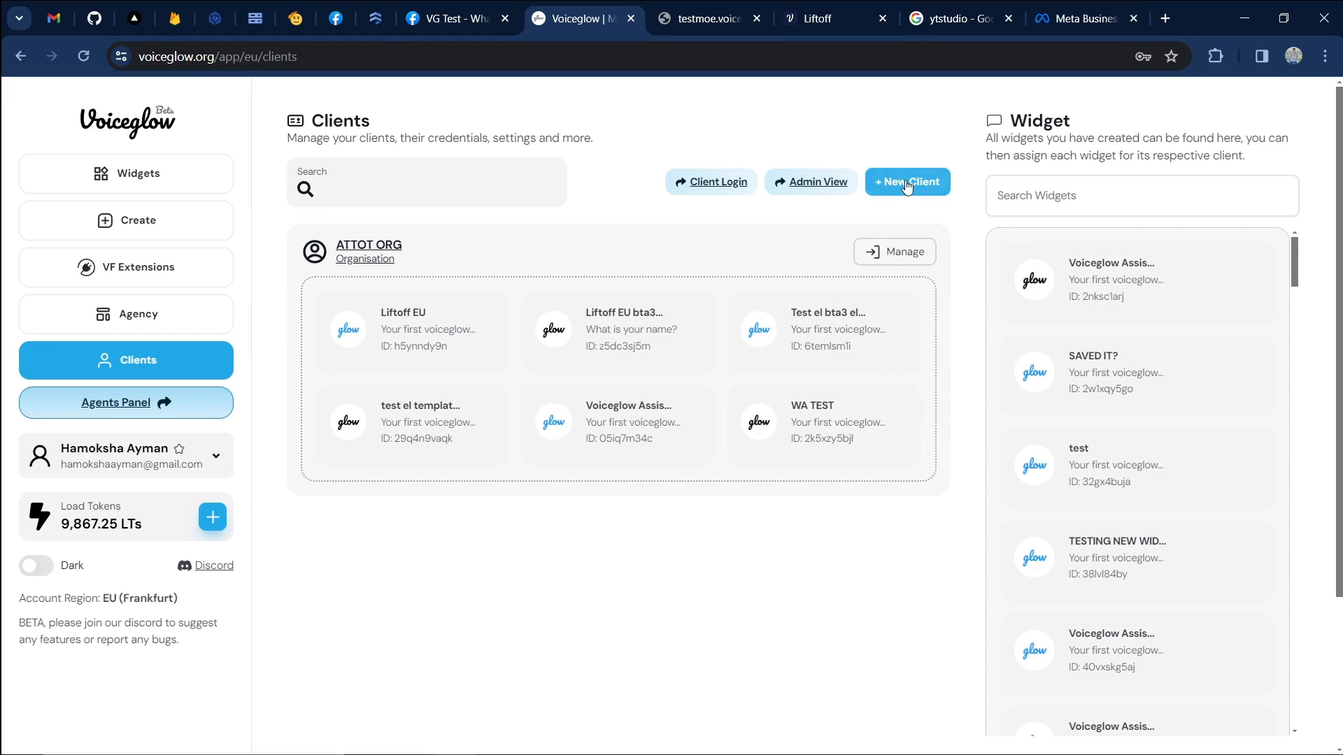
pyautogui.click(808, 228)
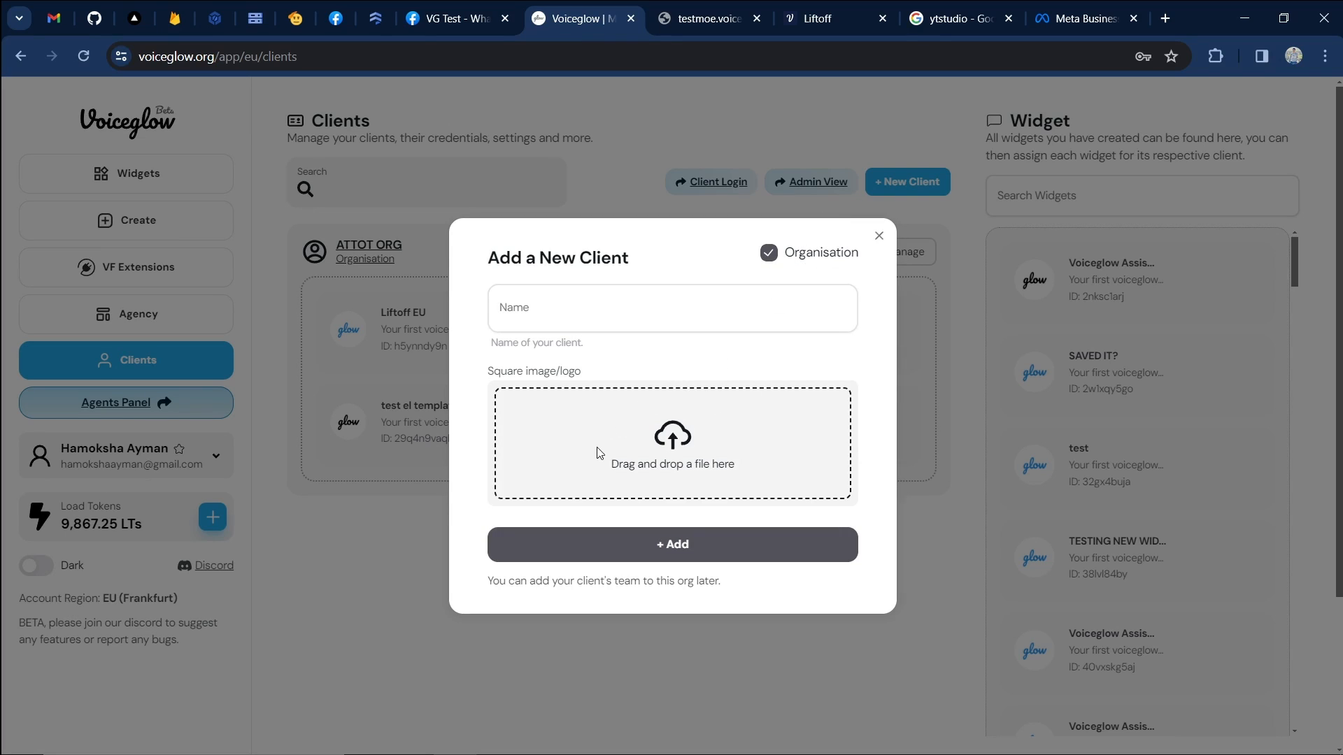
pyautogui.click(529, 294)
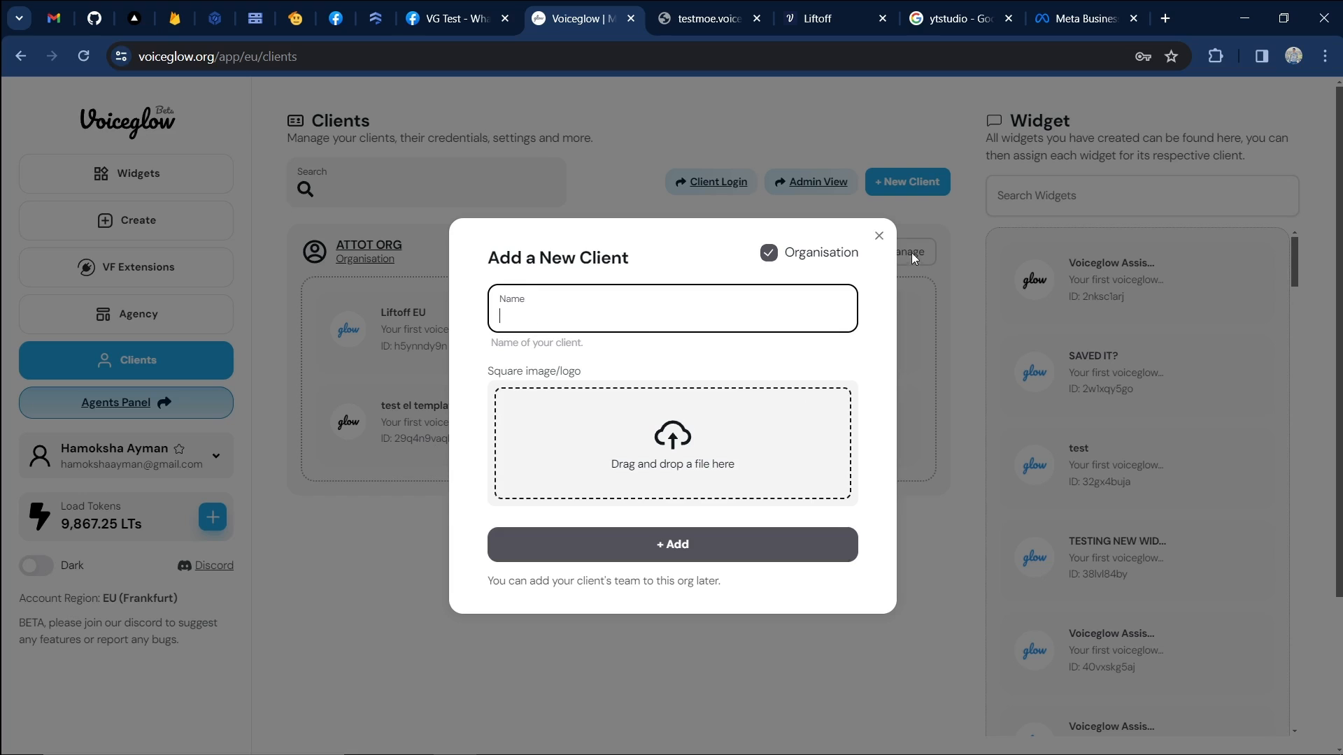
pyautogui.click(879, 236)
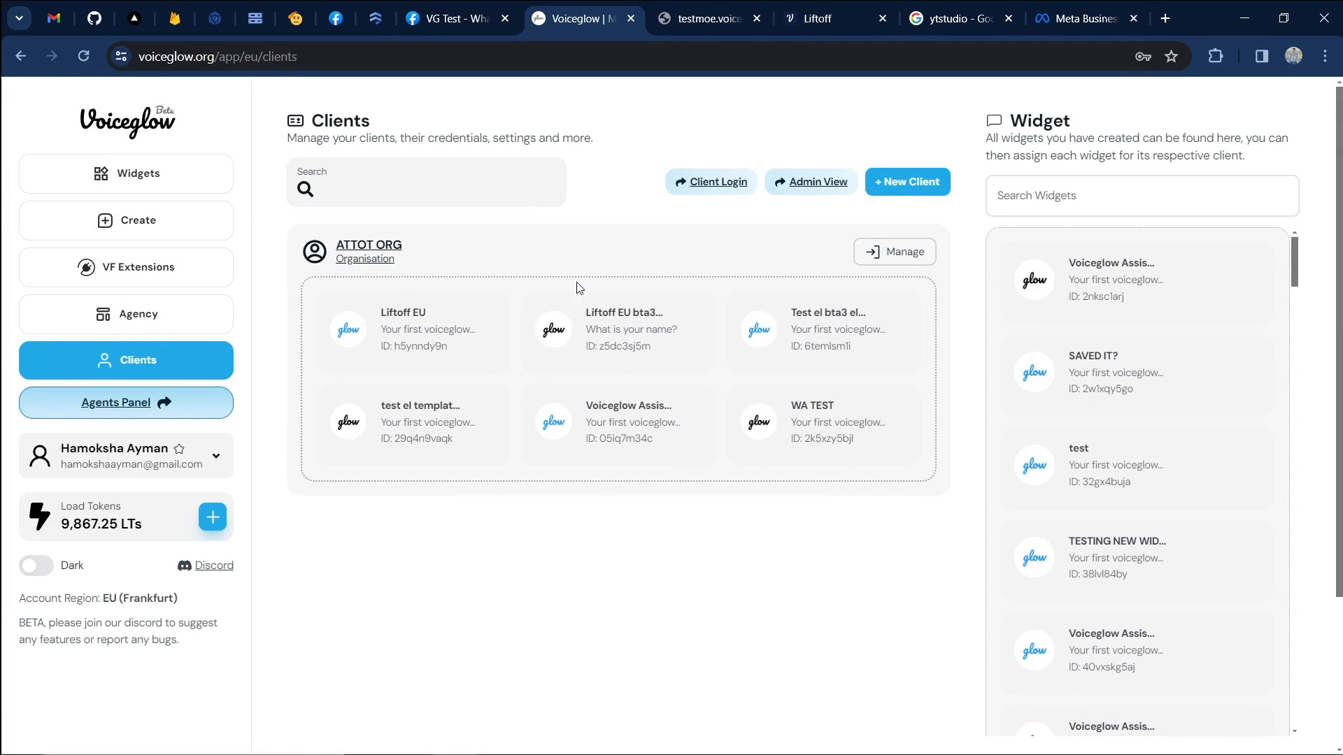
pyautogui.click(32, 567)
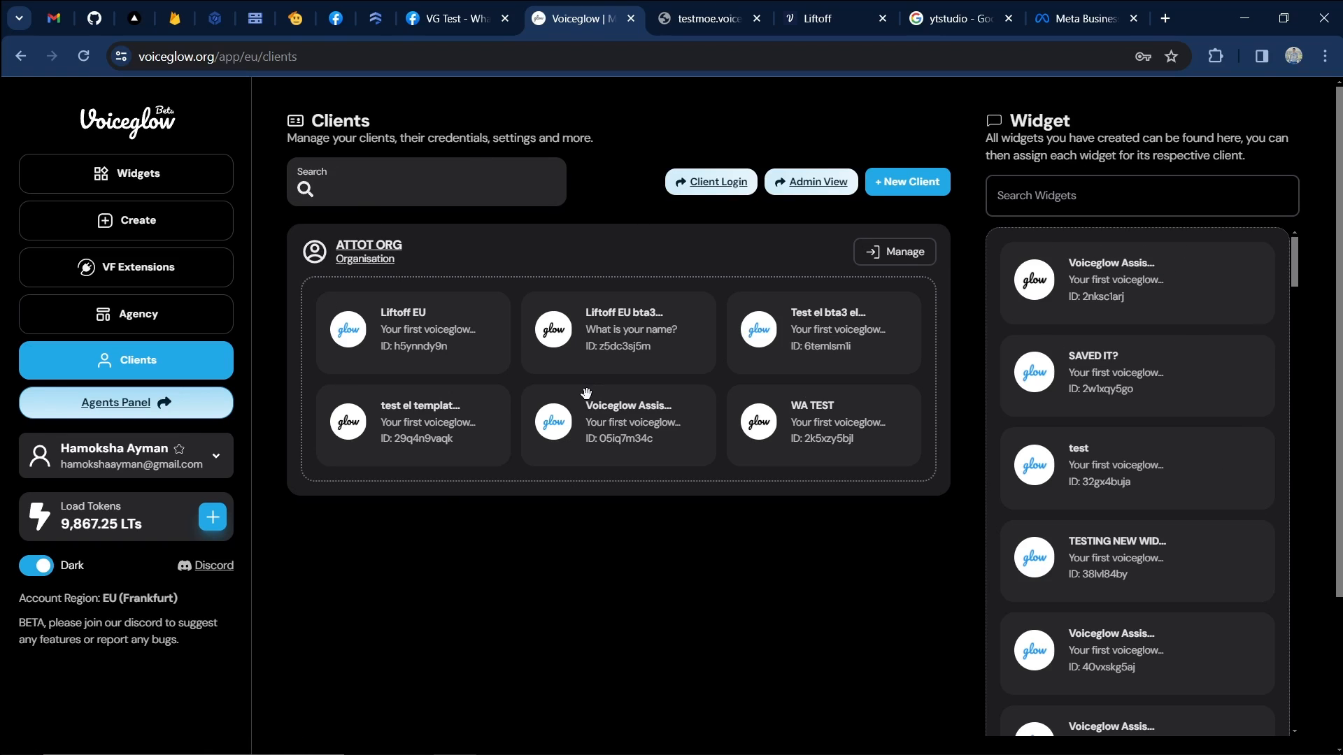
pyautogui.moveTo(1101, 296); pyautogui.dragTo(477, 487)
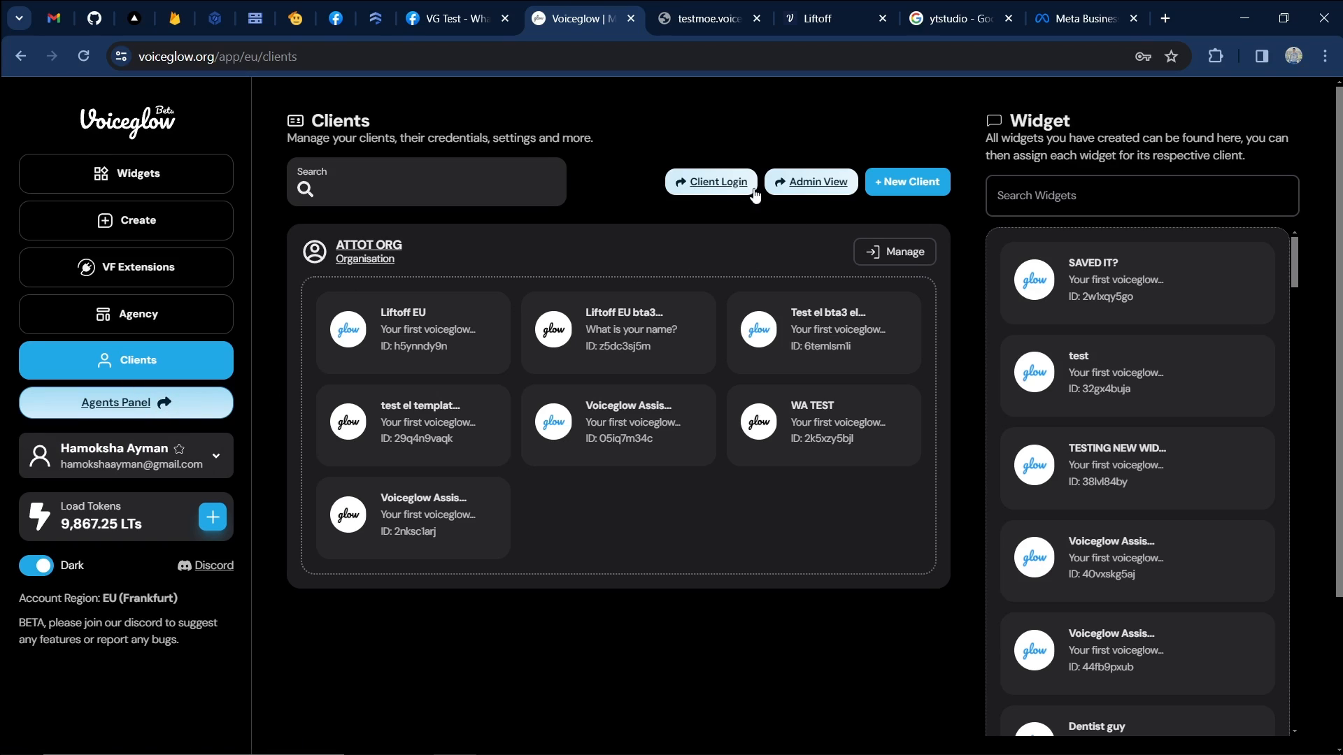
# Log out of the client portal and open the ATTOT ORG organisation's user list.
pyautogui.click(721, 199)
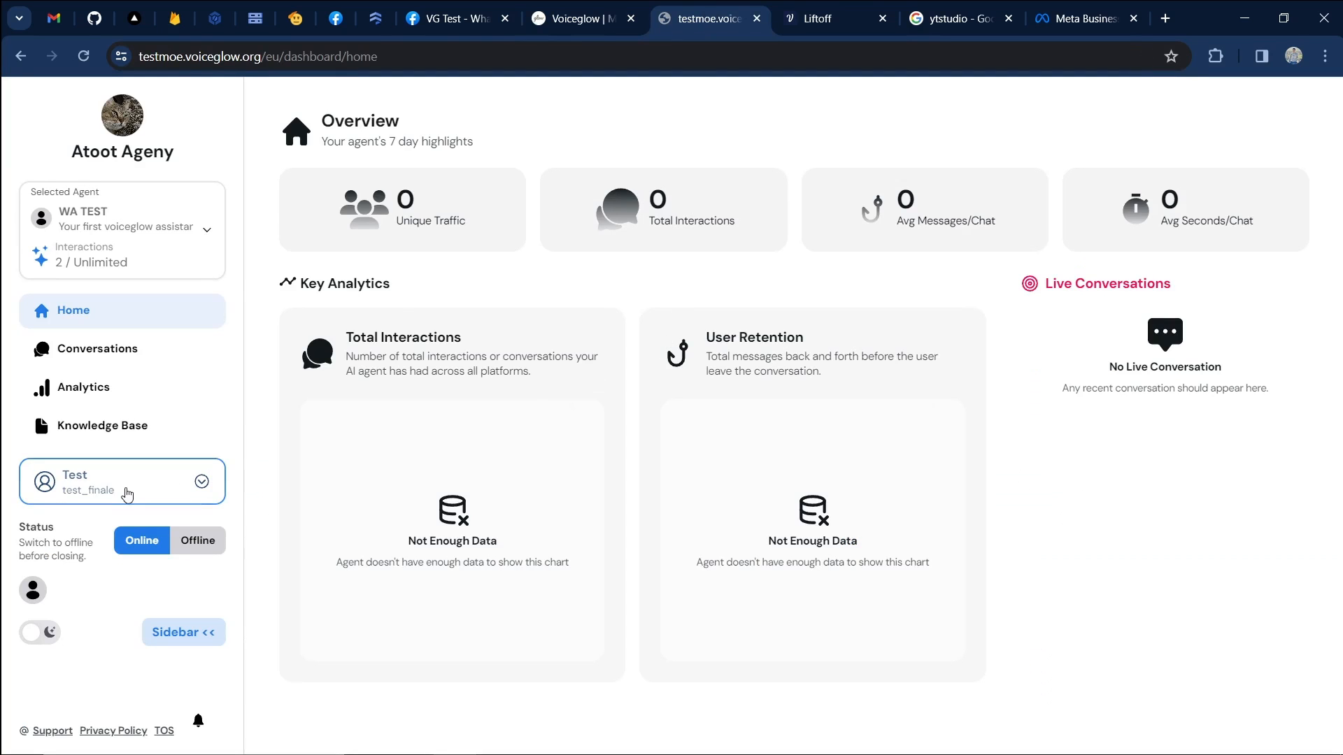
pyautogui.click(122, 483)
pyautogui.click(126, 558)
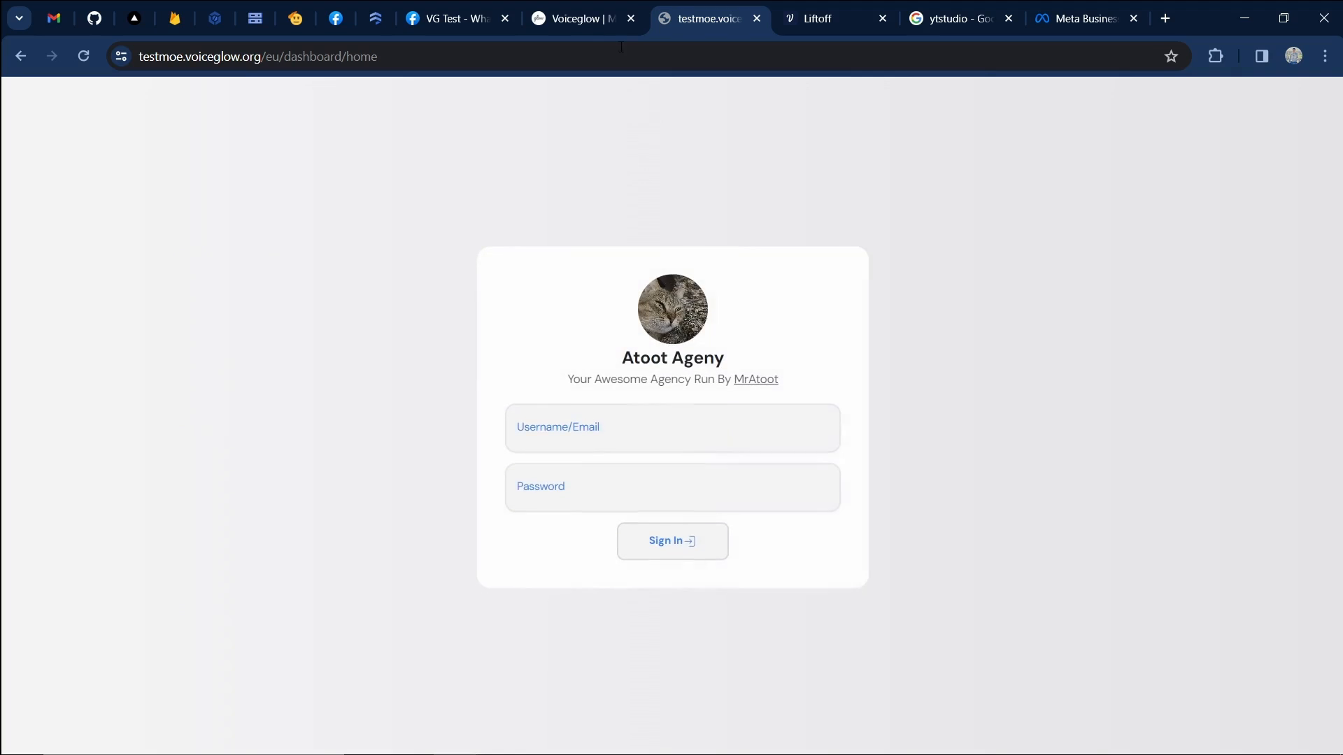
pyautogui.click(563, 20)
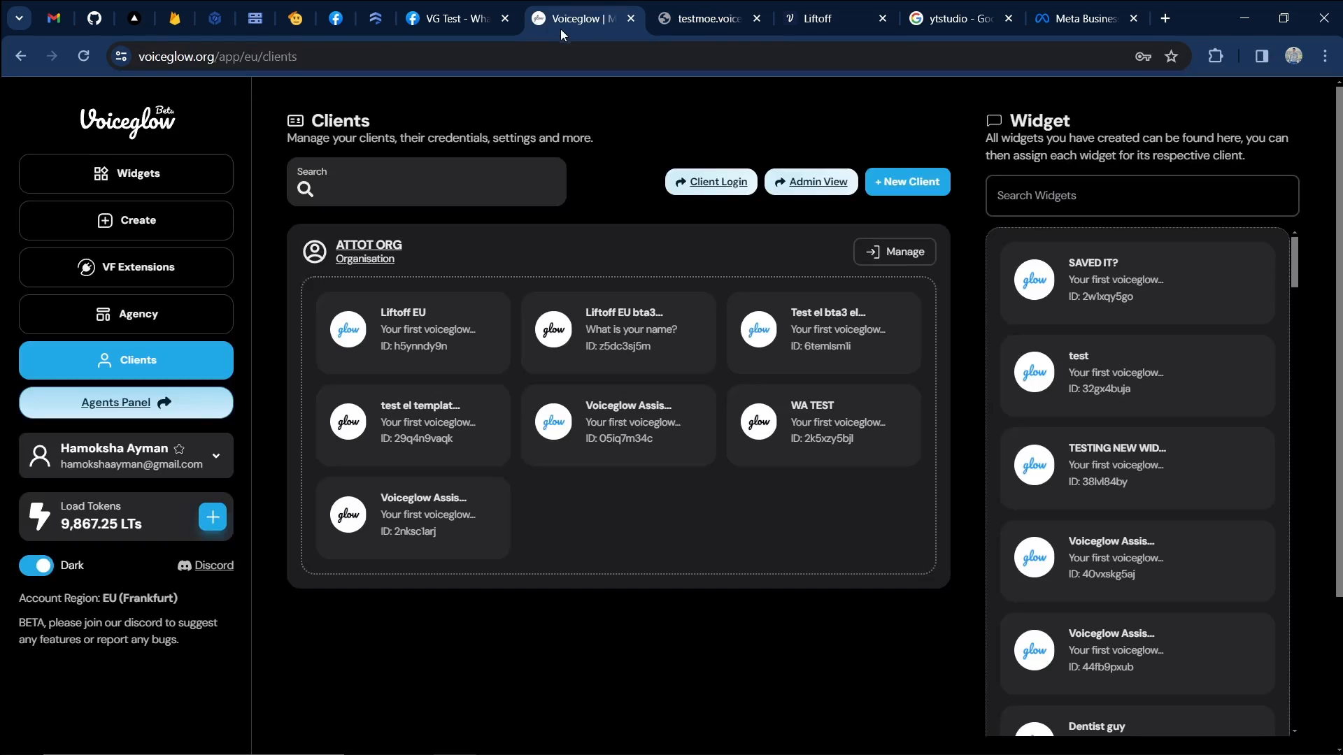
pyautogui.click(735, 191)
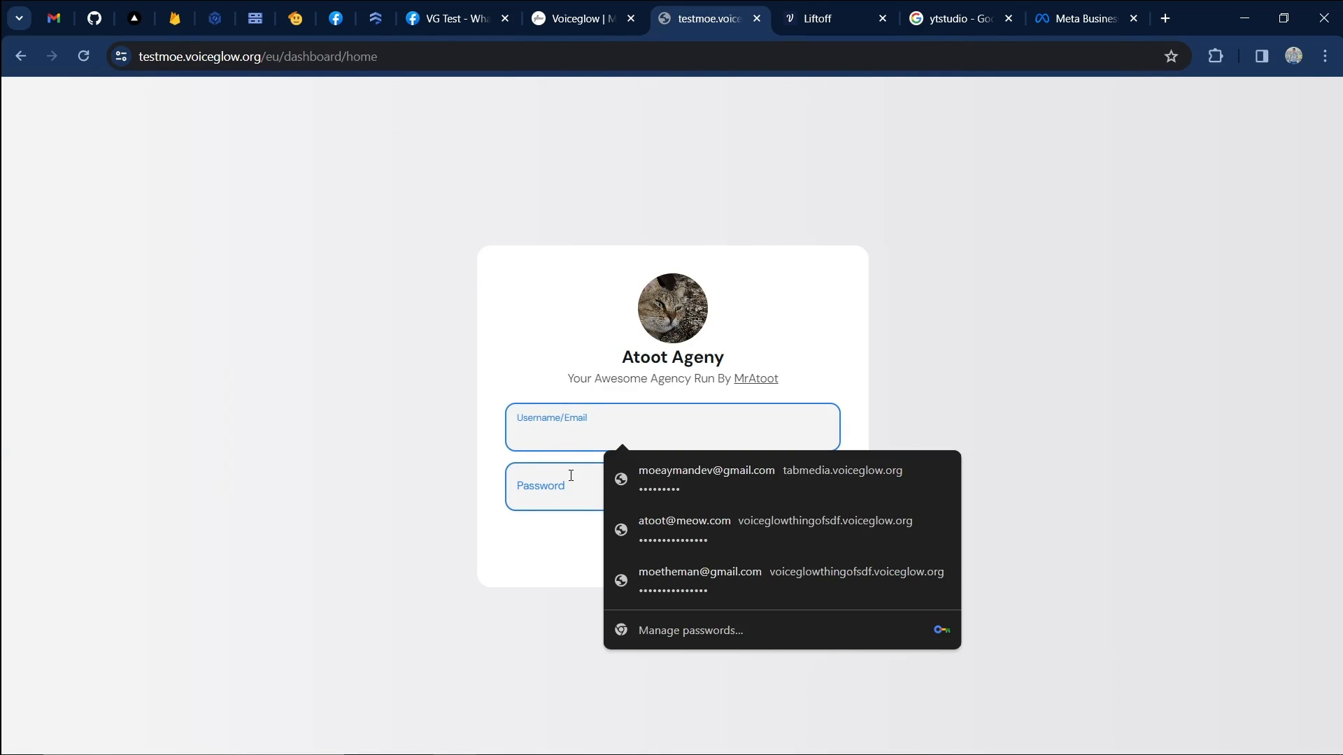
pyautogui.click(595, 21)
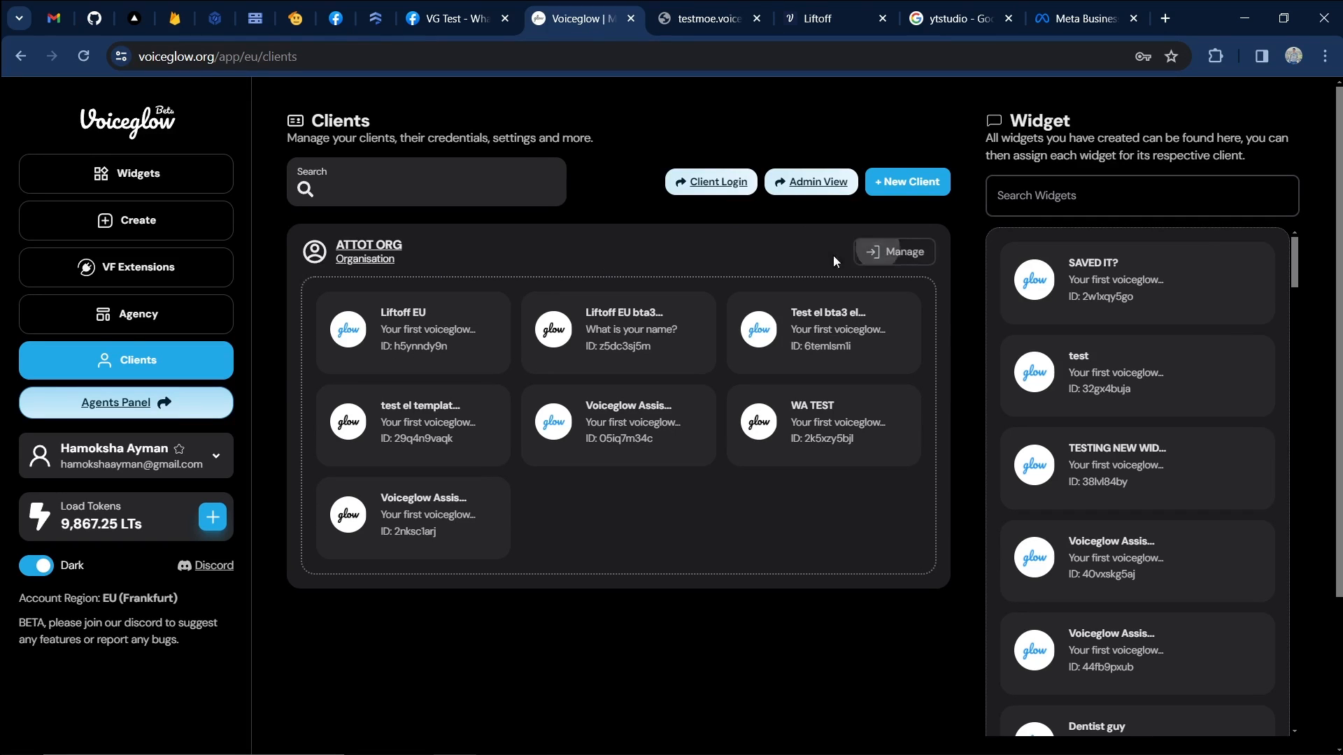
pyautogui.click(882, 253)
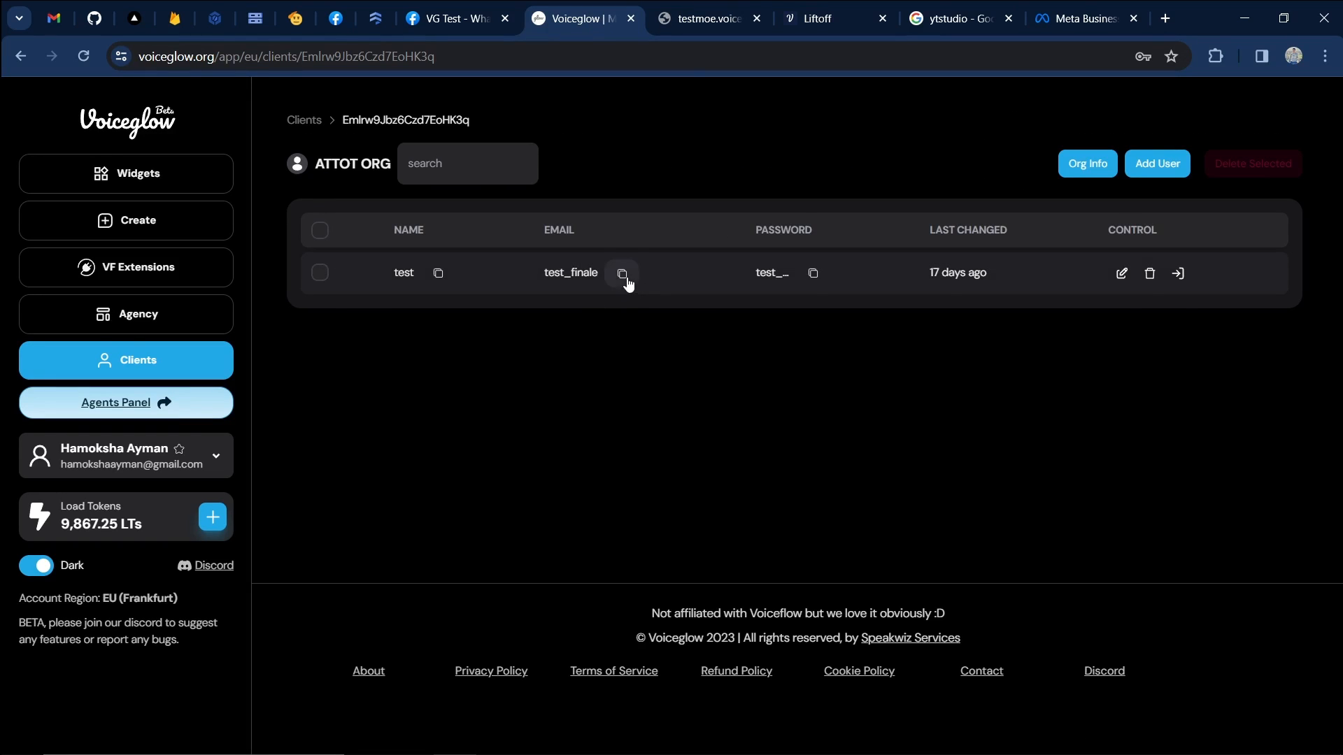
# Paste the client user's username on the sign-in page and copy their password.
pyautogui.click(698, 21)
pyautogui.click(619, 430)
pyautogui.hotkey('ctrl', 'v')
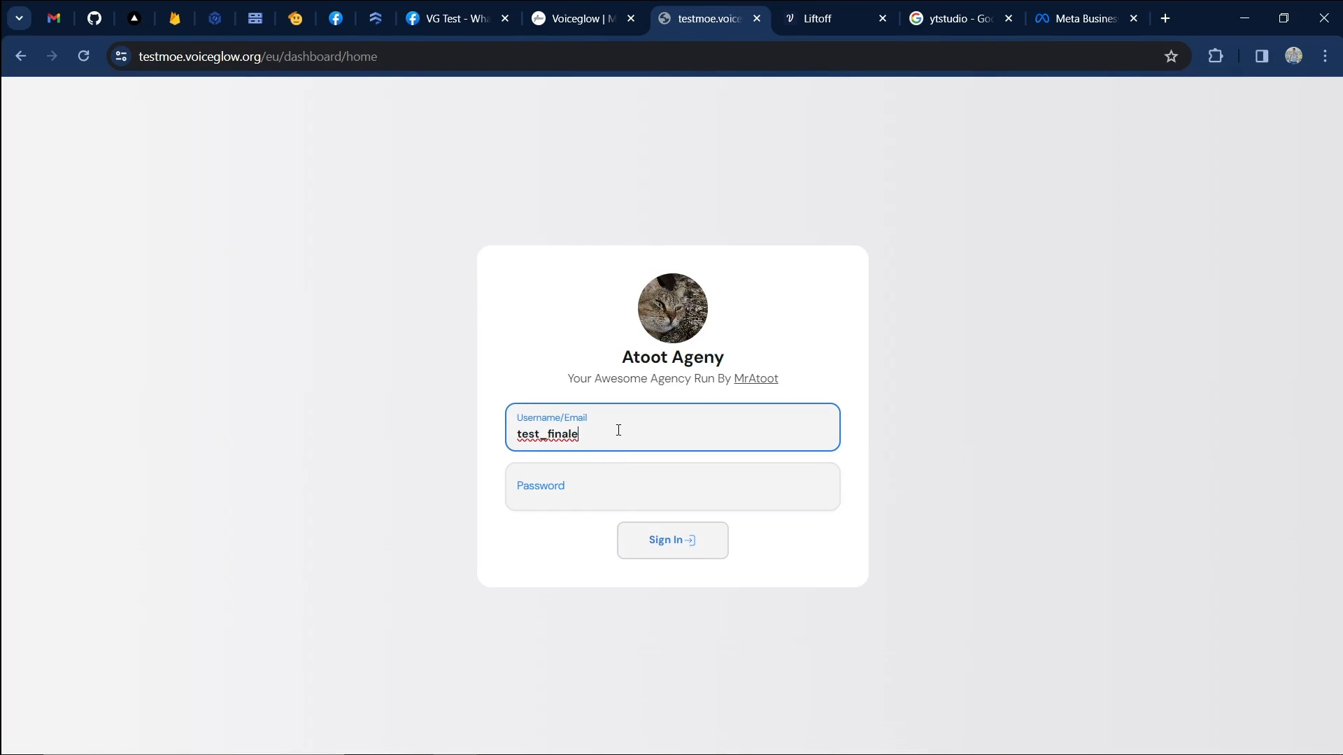
pyautogui.click(804, 21)
pyautogui.click(594, 19)
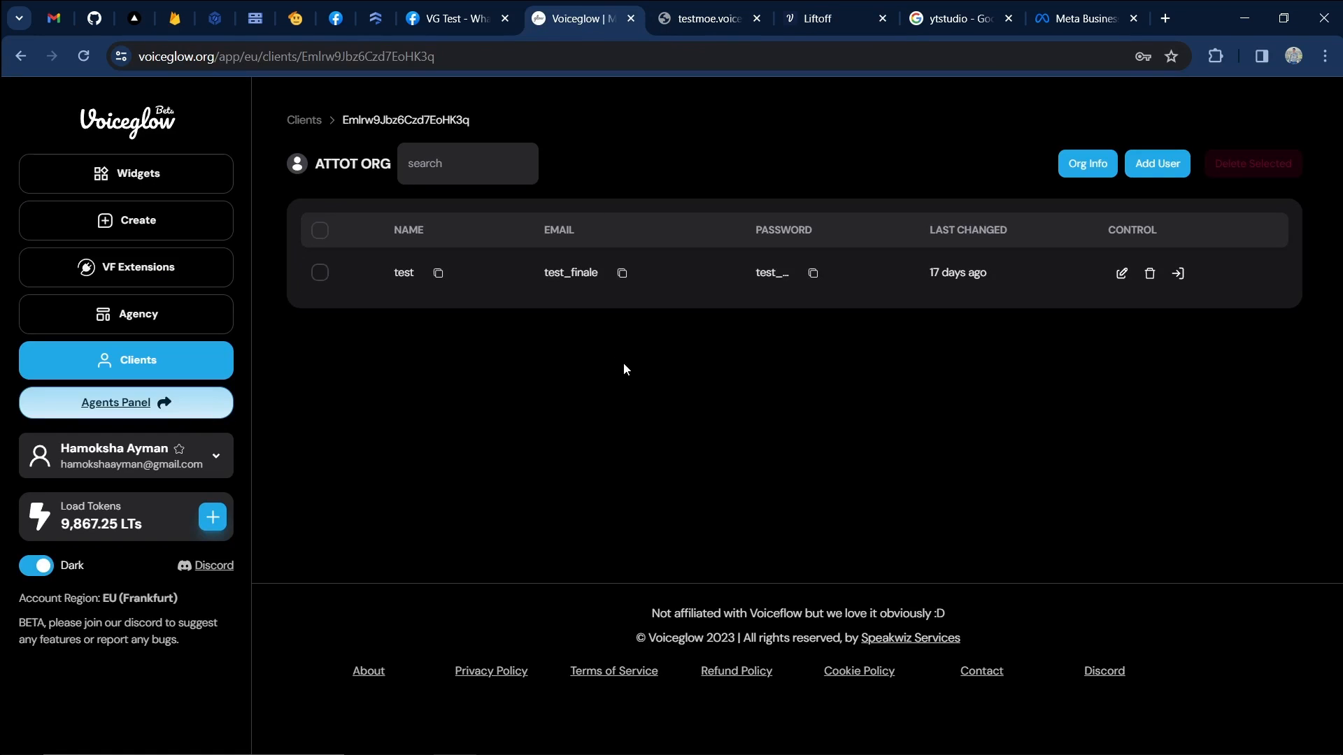
pyautogui.click(1148, 168)
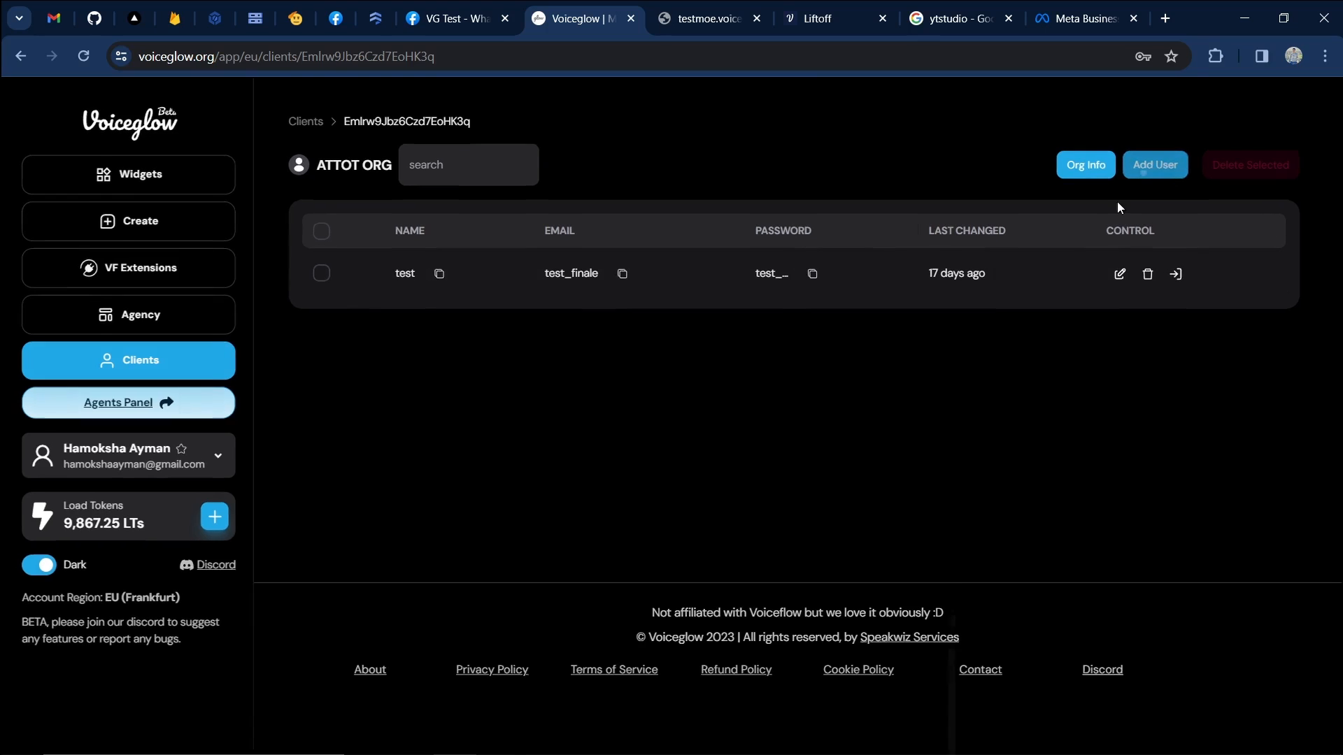
pyautogui.click(1085, 167)
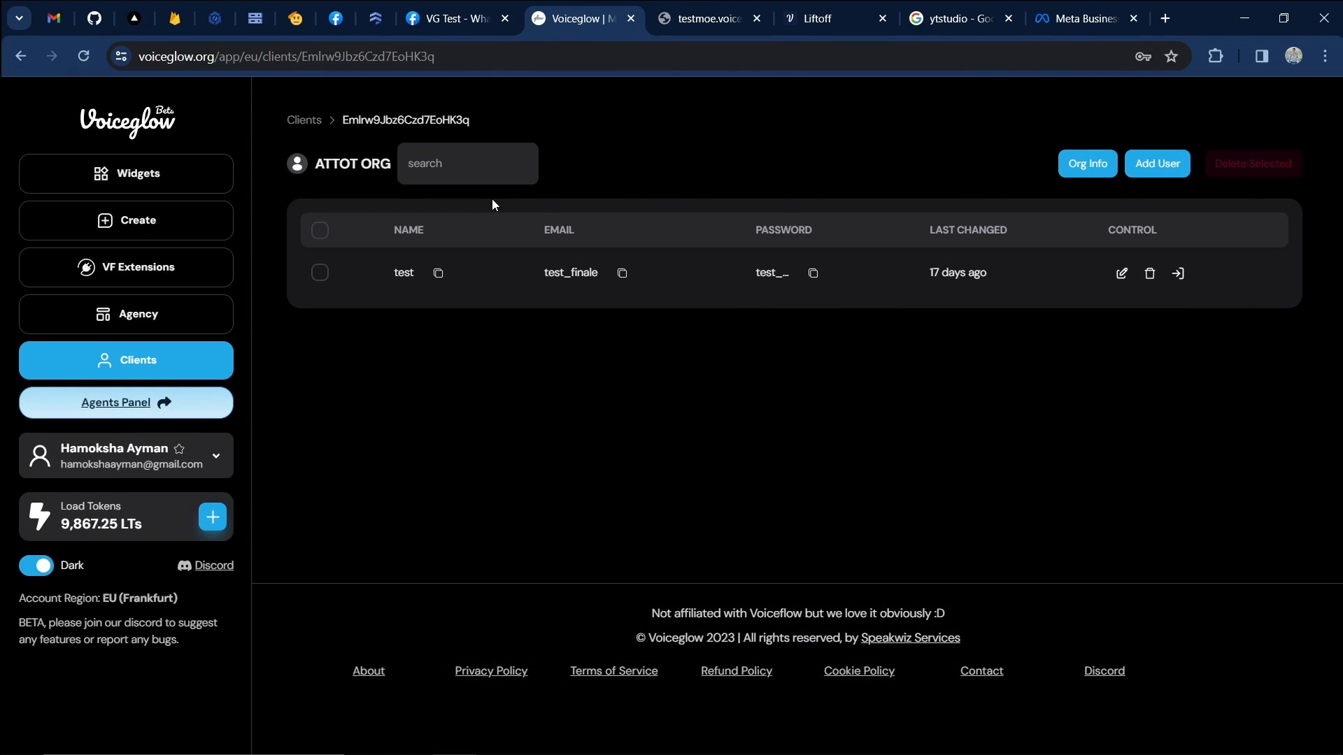
# Paste the password, sign in as the test client, and dismiss Chrome's save-password offer.
pyautogui.hotkey('ctrl', 'Tab')
pyautogui.click(600, 488)
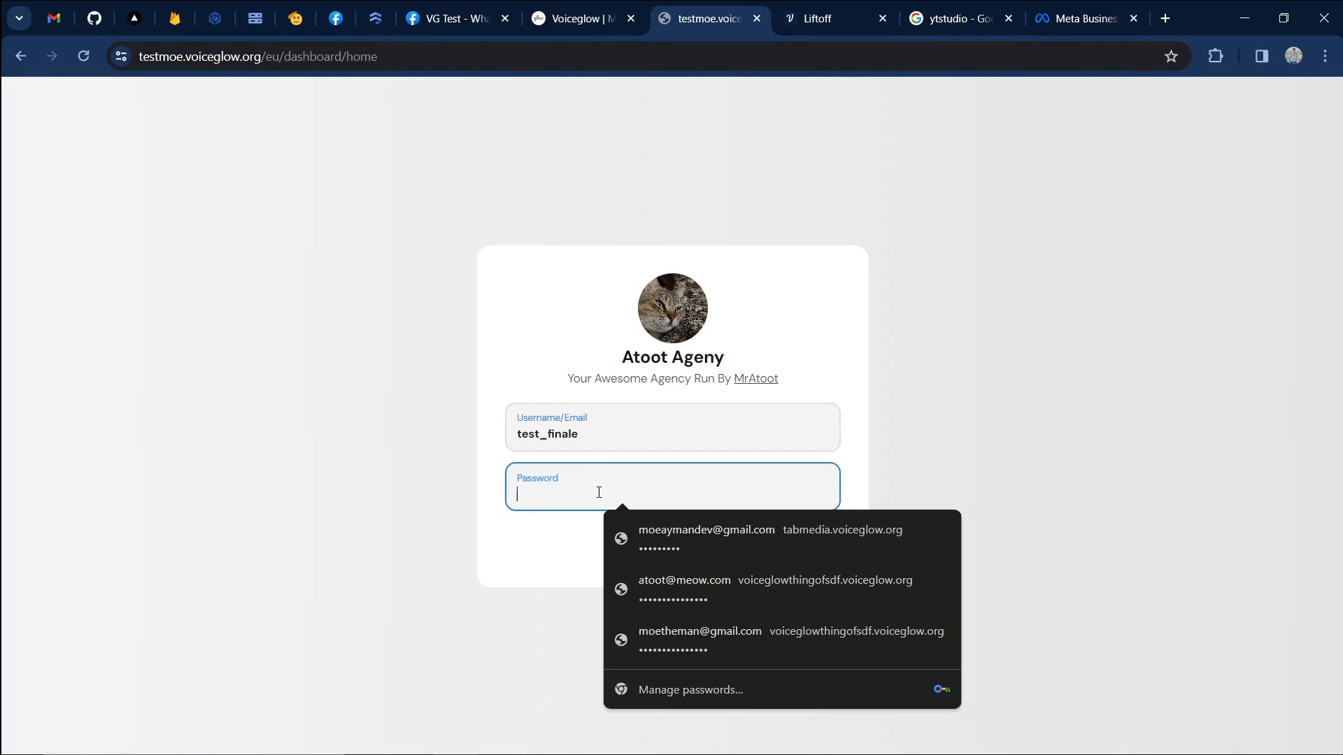
pyautogui.hotkey('ctrl', 'v')
pyautogui.click(708, 530)
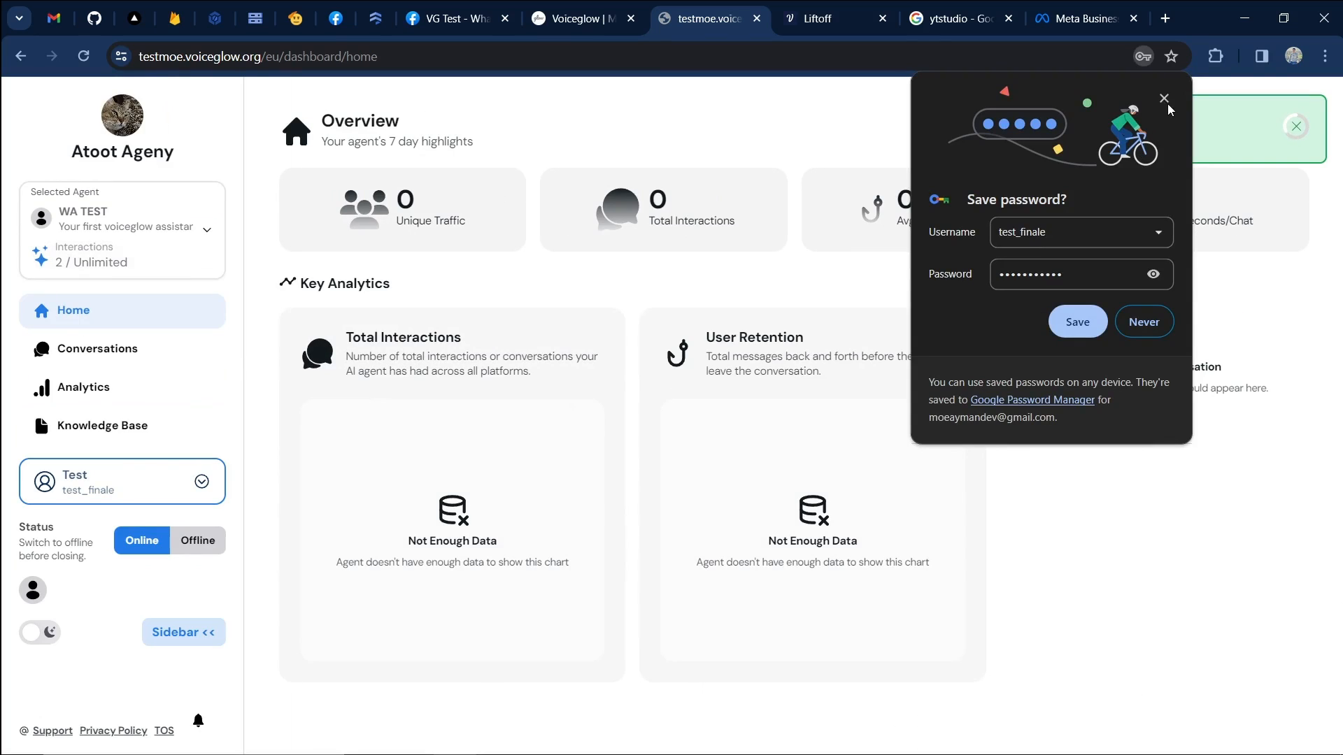
pyautogui.click(1165, 100)
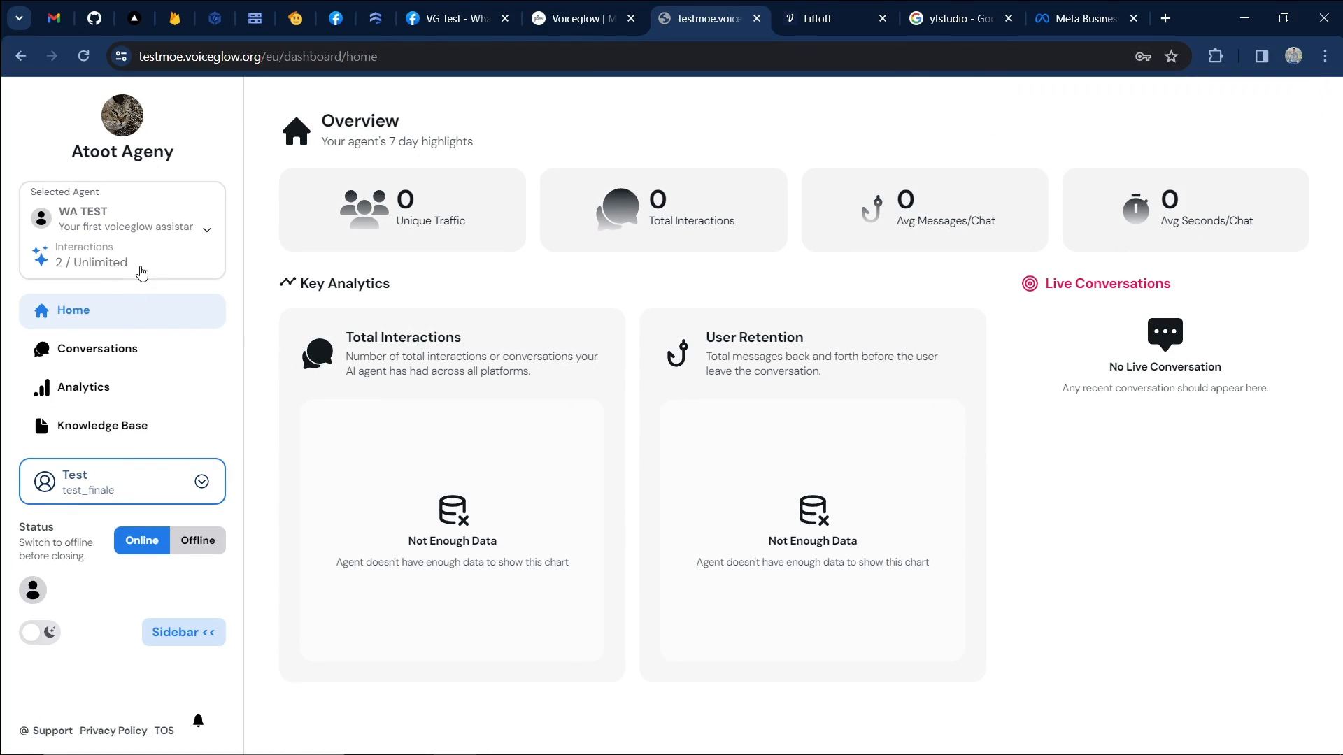
# Open the WhatsApp customer's conversation in the portal, then the admin Widgets list.
pyautogui.click(589, 19)
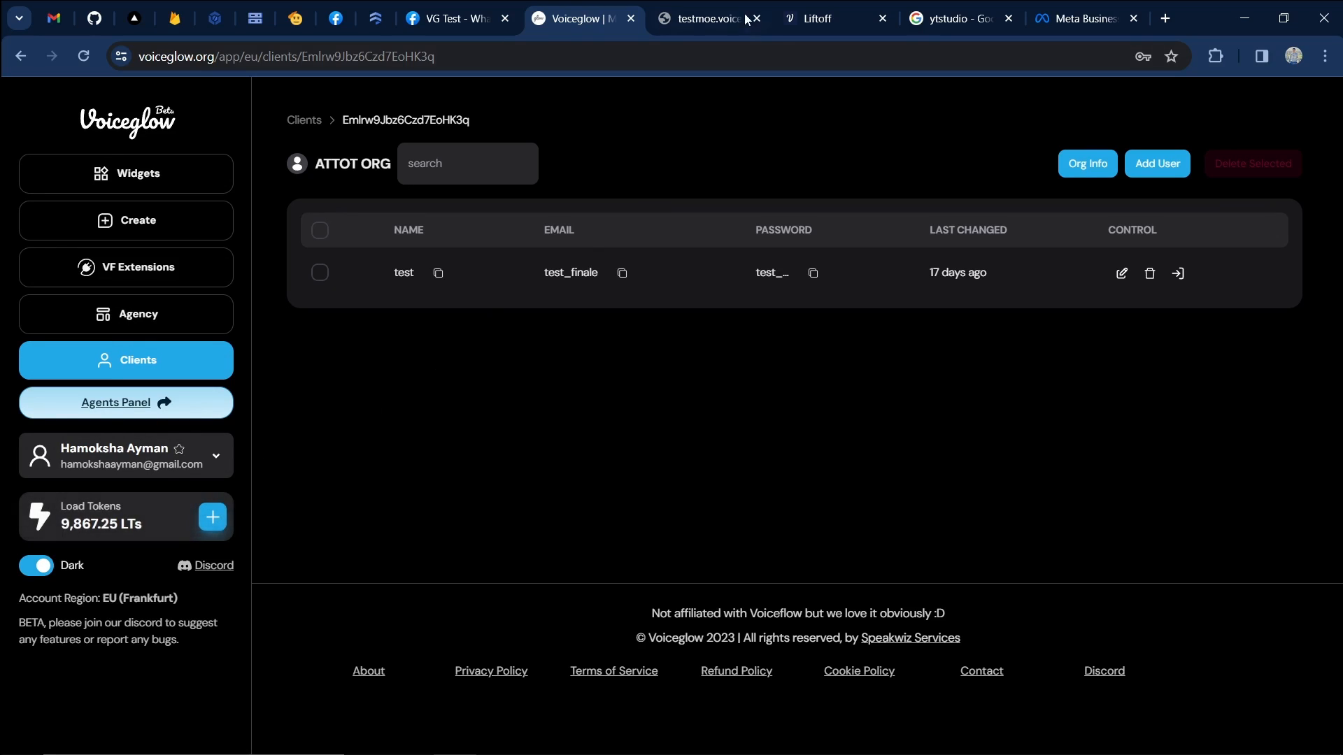
pyautogui.hotkey('ctrl', 'Tab')
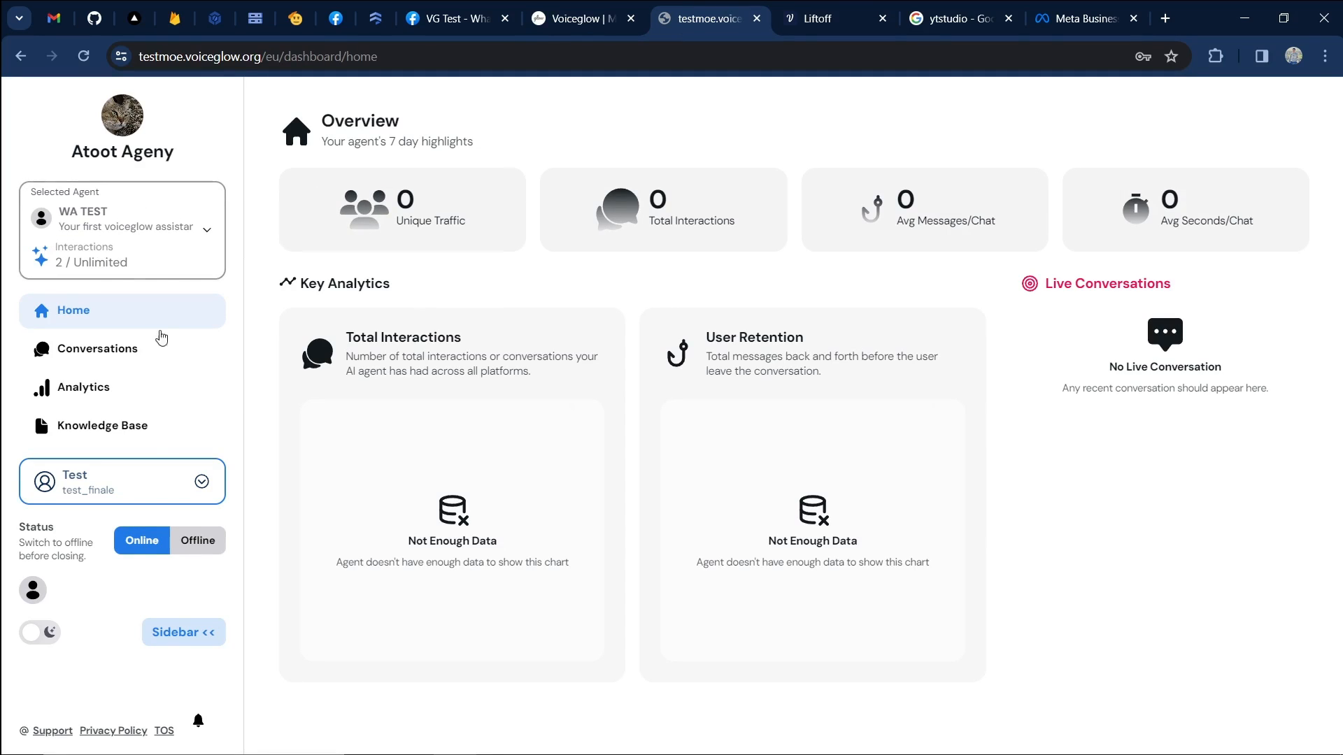
pyautogui.click(97, 349)
pyautogui.click(424, 215)
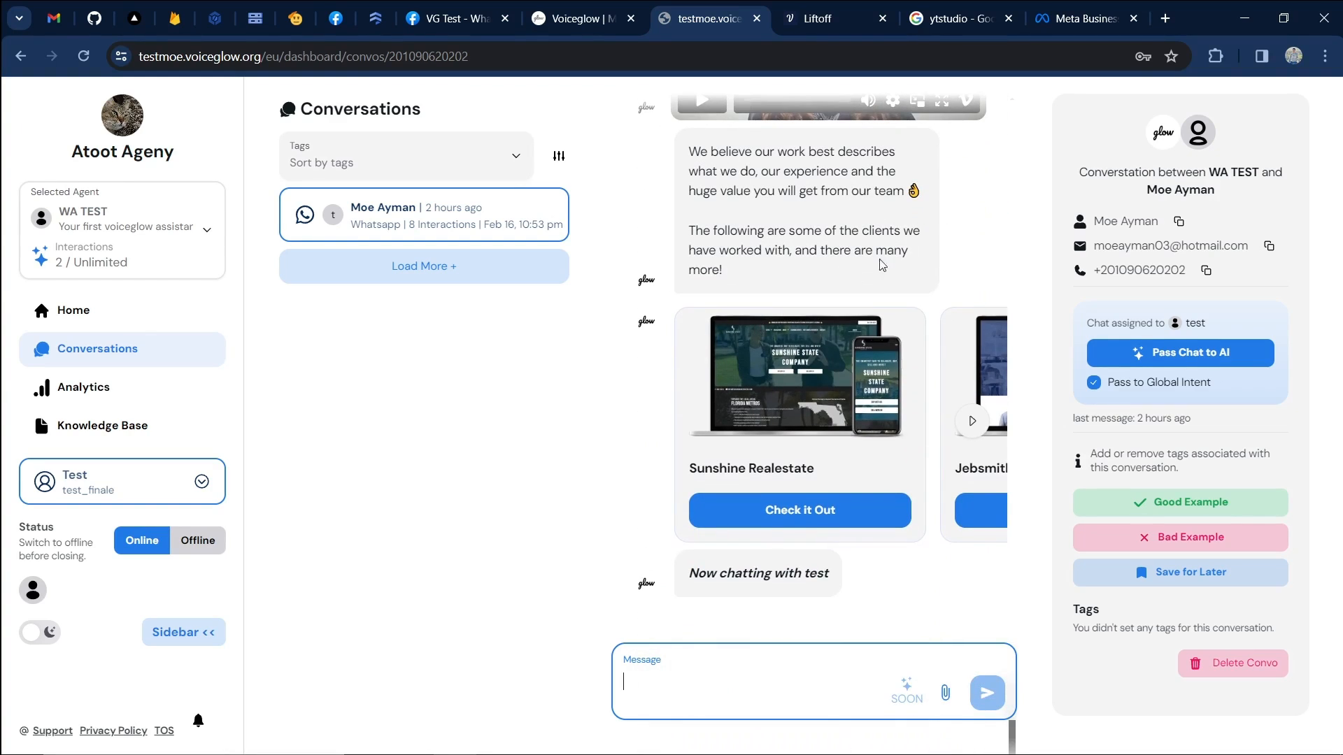
pyautogui.click(580, 19)
pyautogui.click(123, 175)
# Review the WA TEST widget's behaviour settings, then return to the portal's live conversation.
pyautogui.click(470, 265)
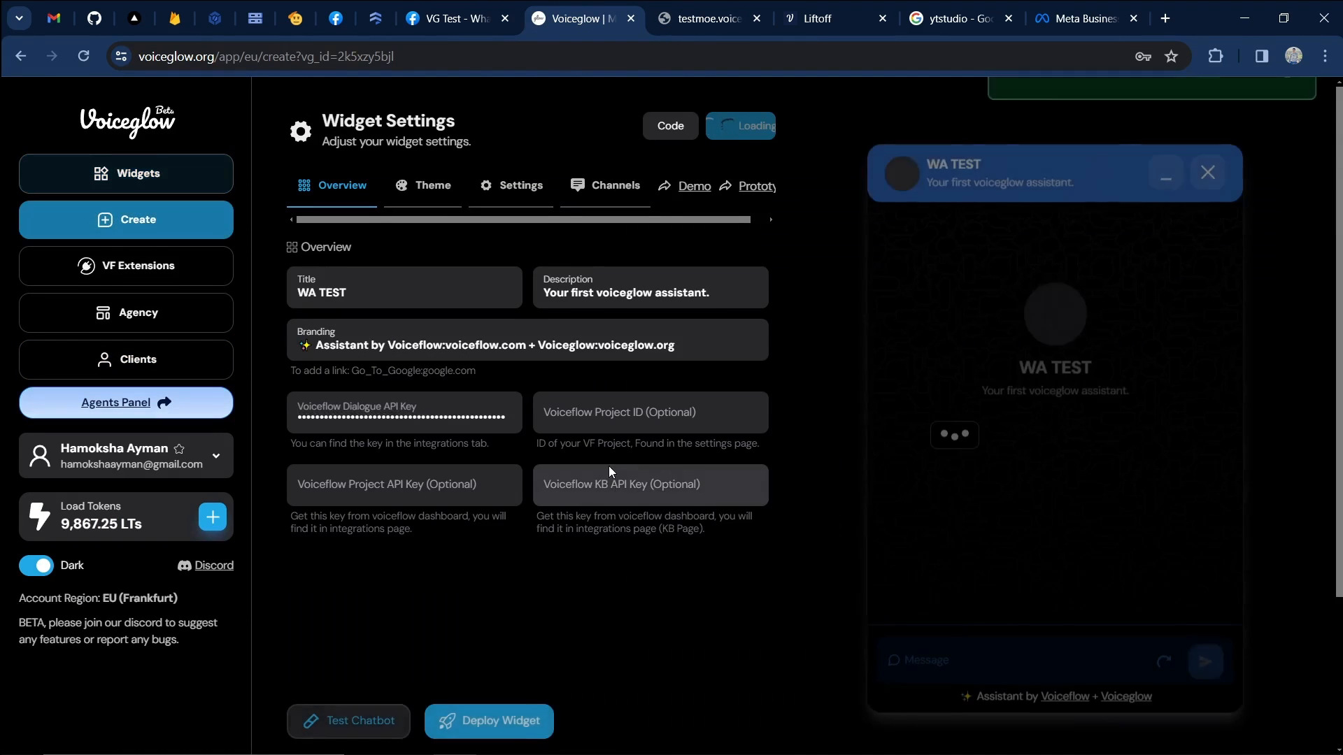
pyautogui.click(515, 192)
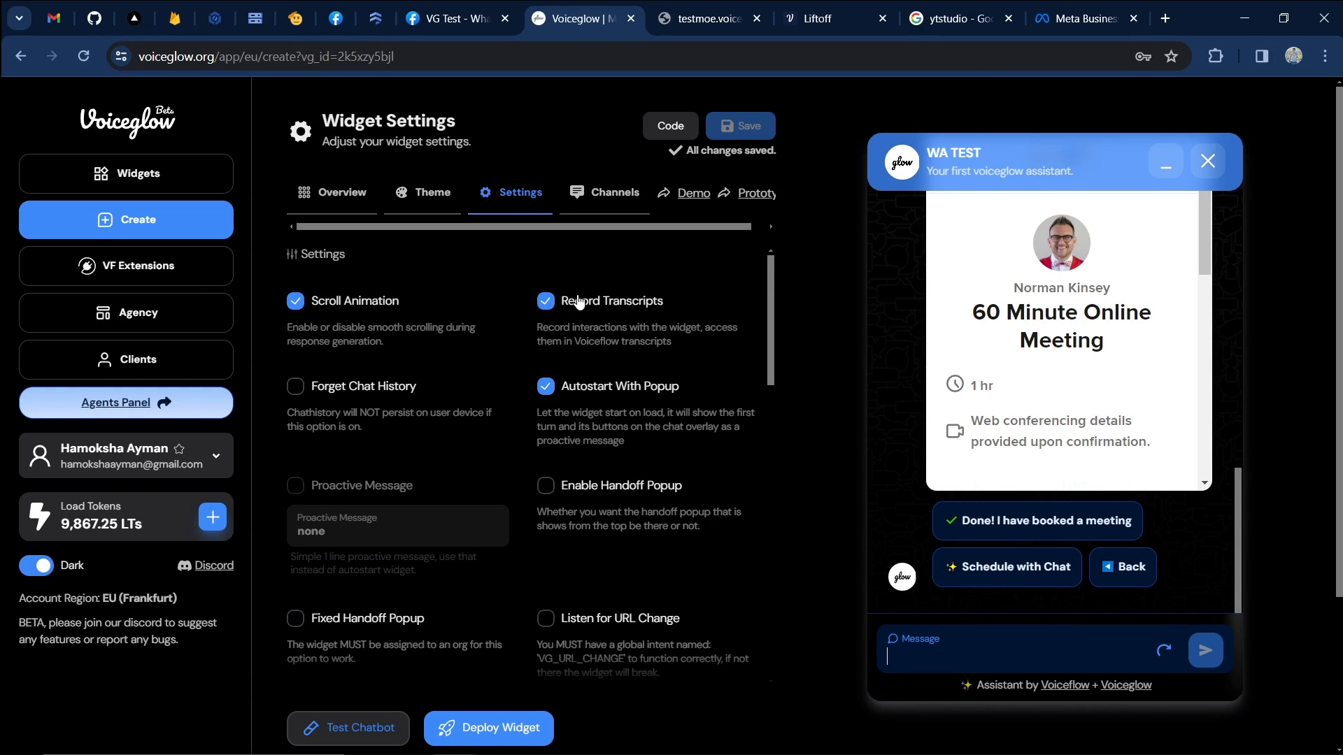
pyautogui.click(702, 16)
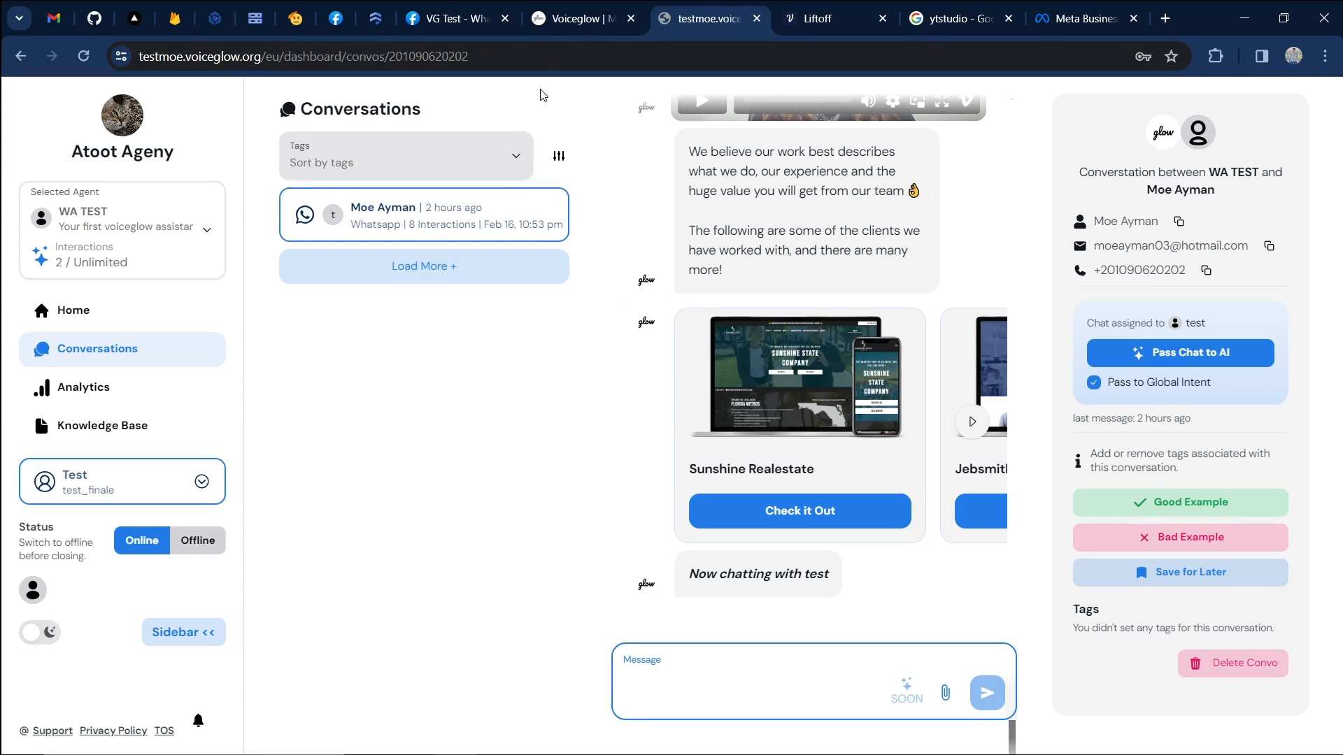
pyautogui.click(580, 18)
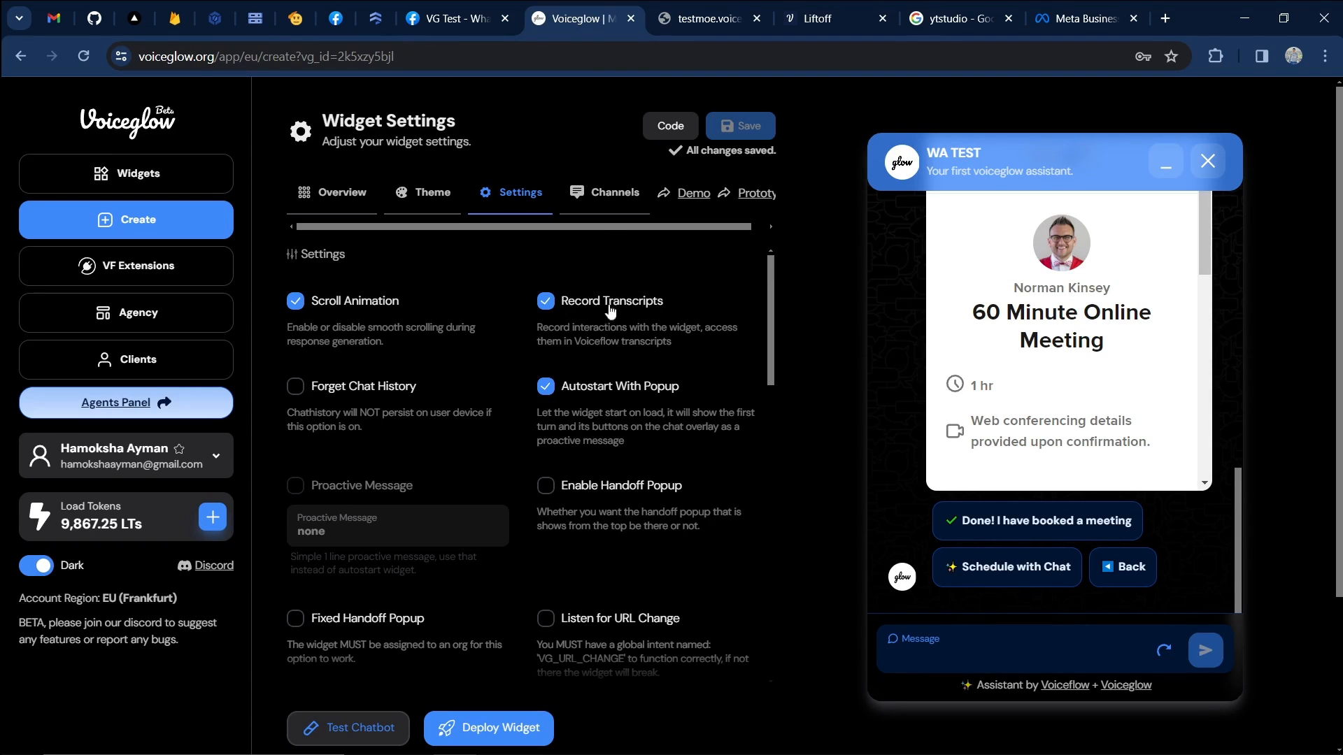
pyautogui.click(707, 19)
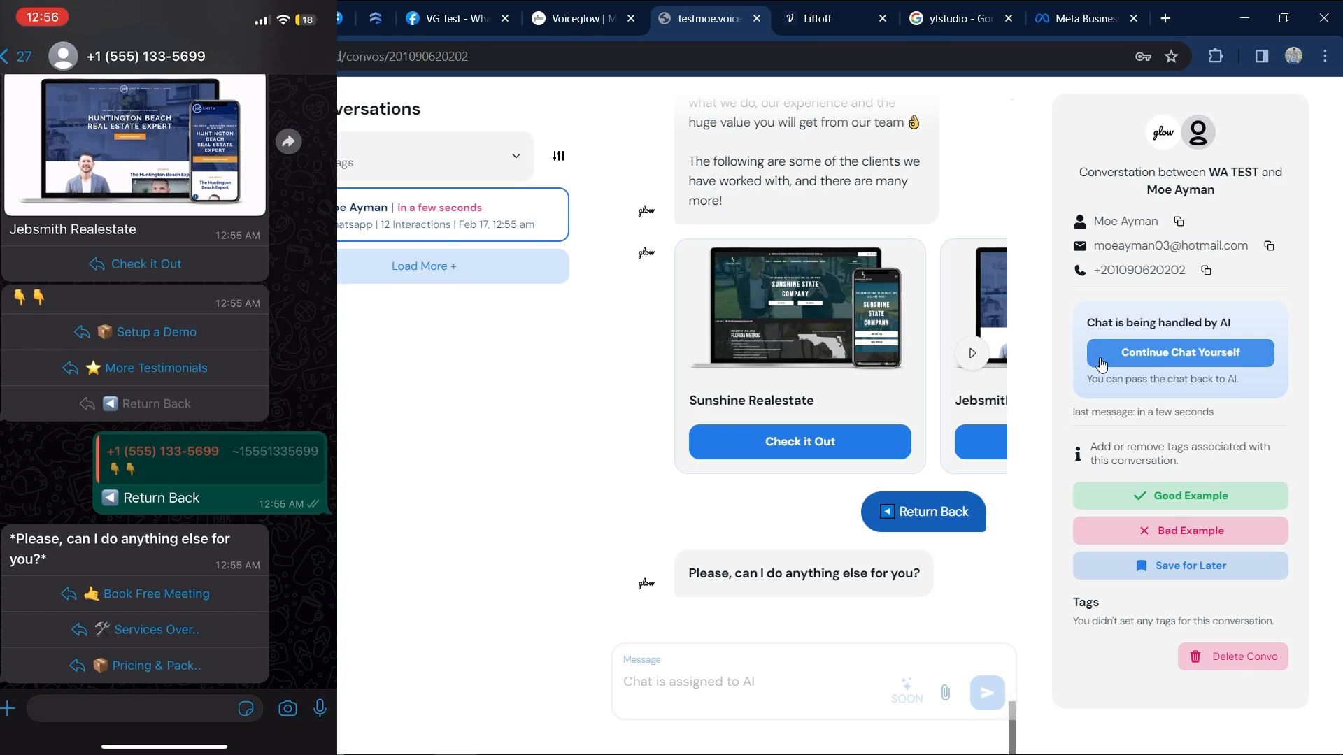
# Take over the chat from the AI and send 'Hey there' and 'How are you doing'.
pyautogui.click(1148, 364)
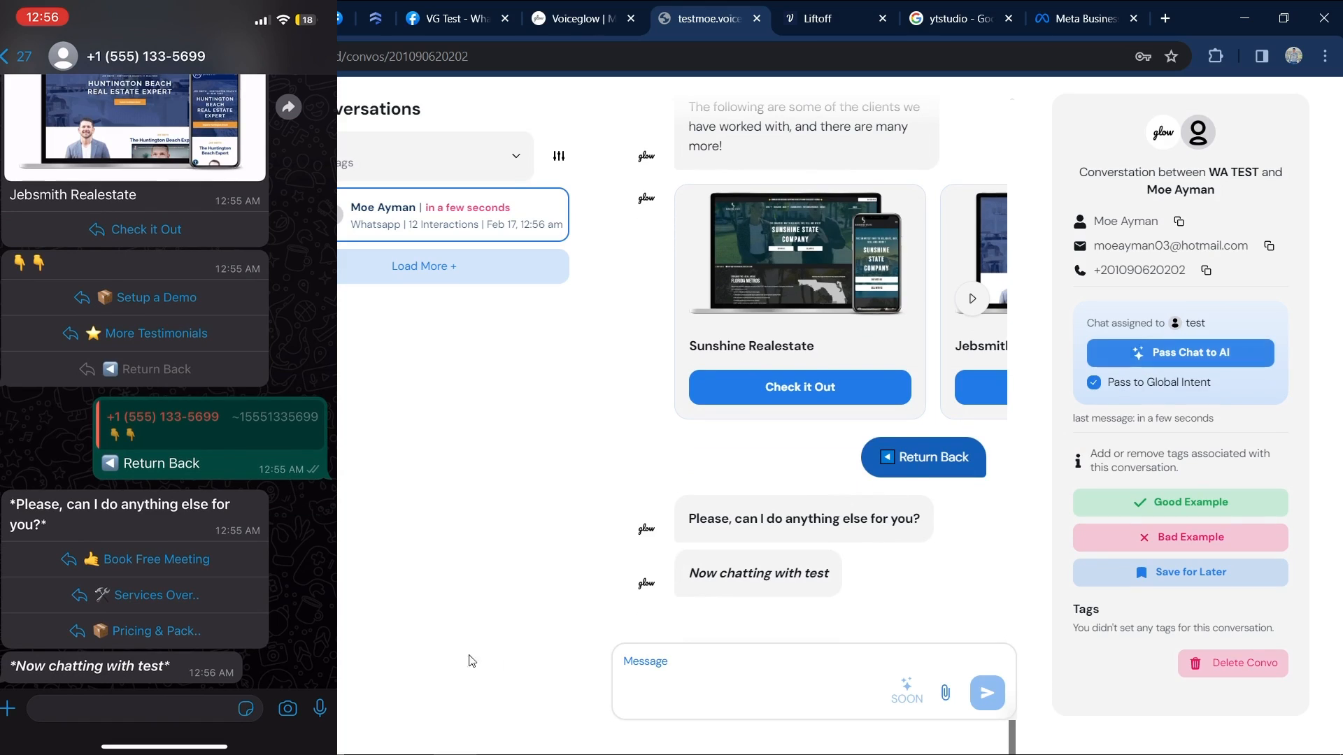
pyautogui.click(724, 667)
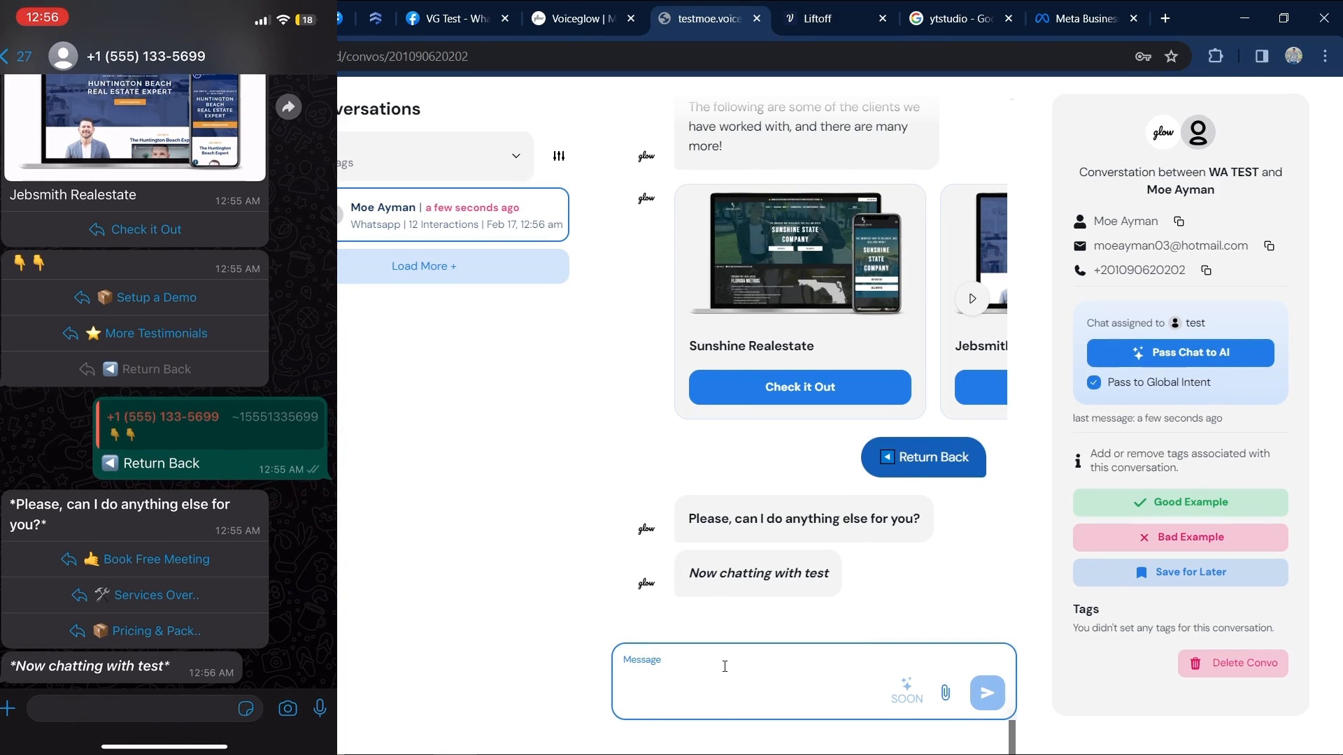
pyautogui.write('Hey ther')
pyautogui.press('BackSpace')
pyautogui.press('BackSpace')
pyautogui.press('BackSpace')
pyautogui.write('here')
pyautogui.press('Return')
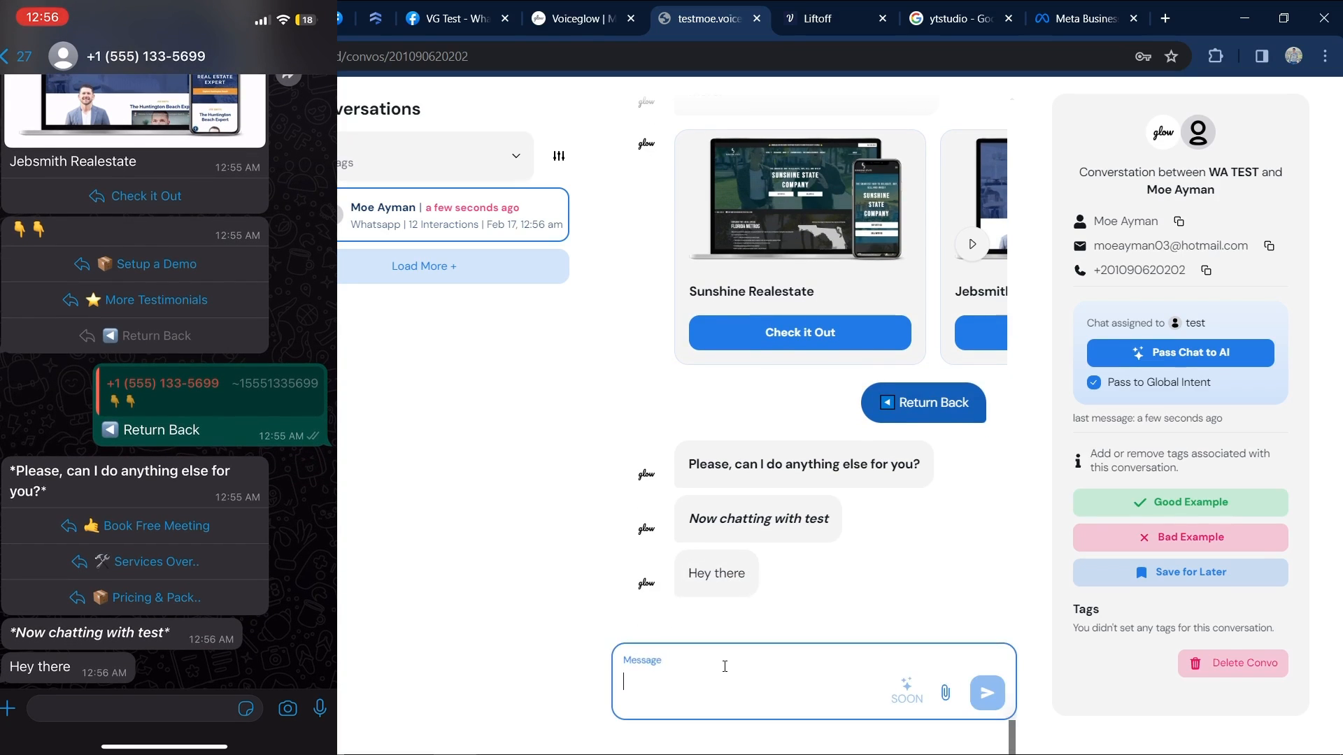
pyautogui.write('How are ')
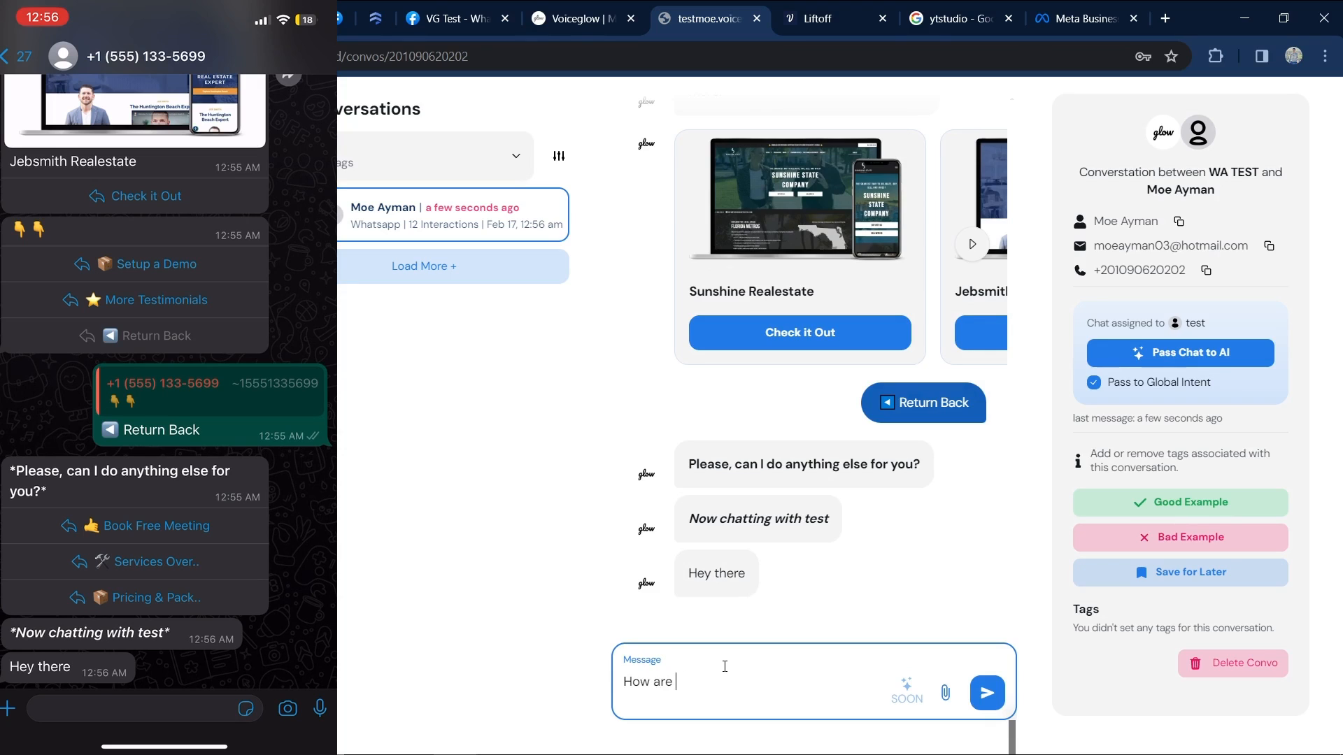
pyautogui.write('you doing')
pyautogui.press('Return')
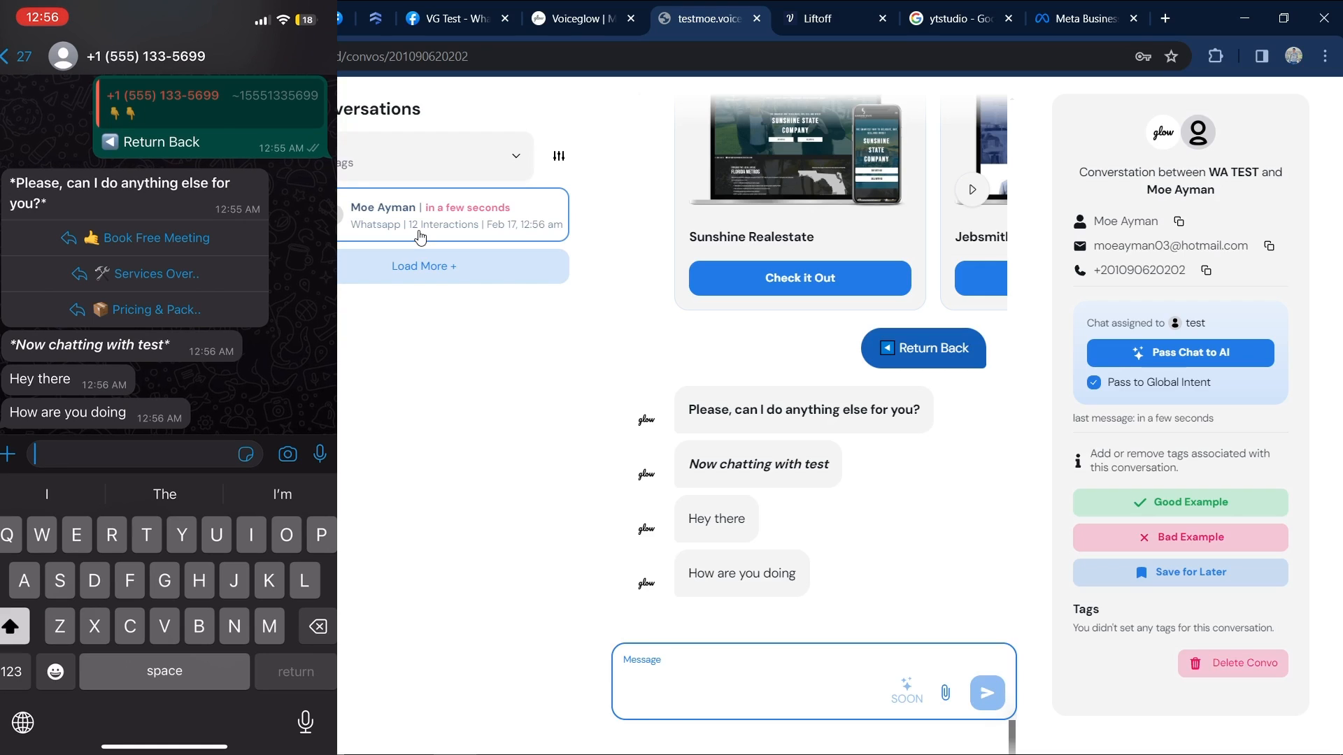
# Send 'Im good hbu' from the phone and answer it as the agent with 'im good too ty'.
pyautogui.write('We')
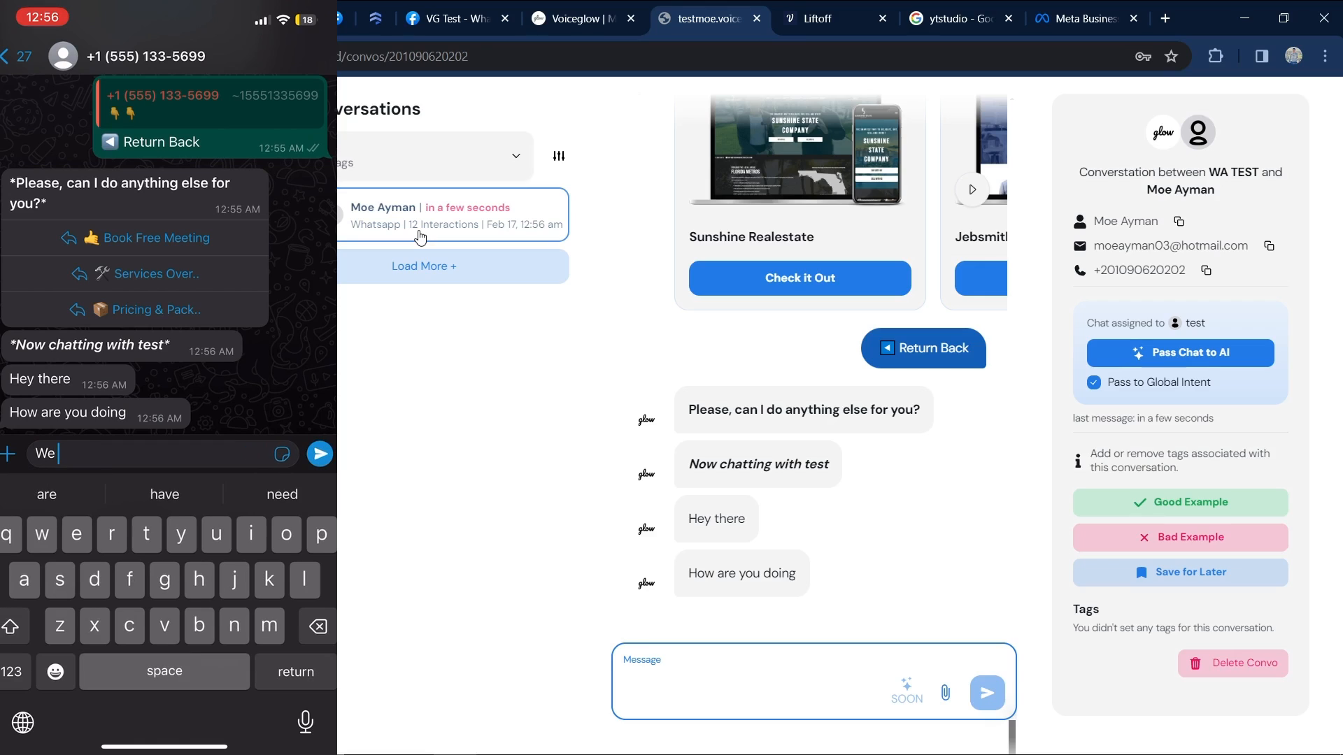
pyautogui.write('w')
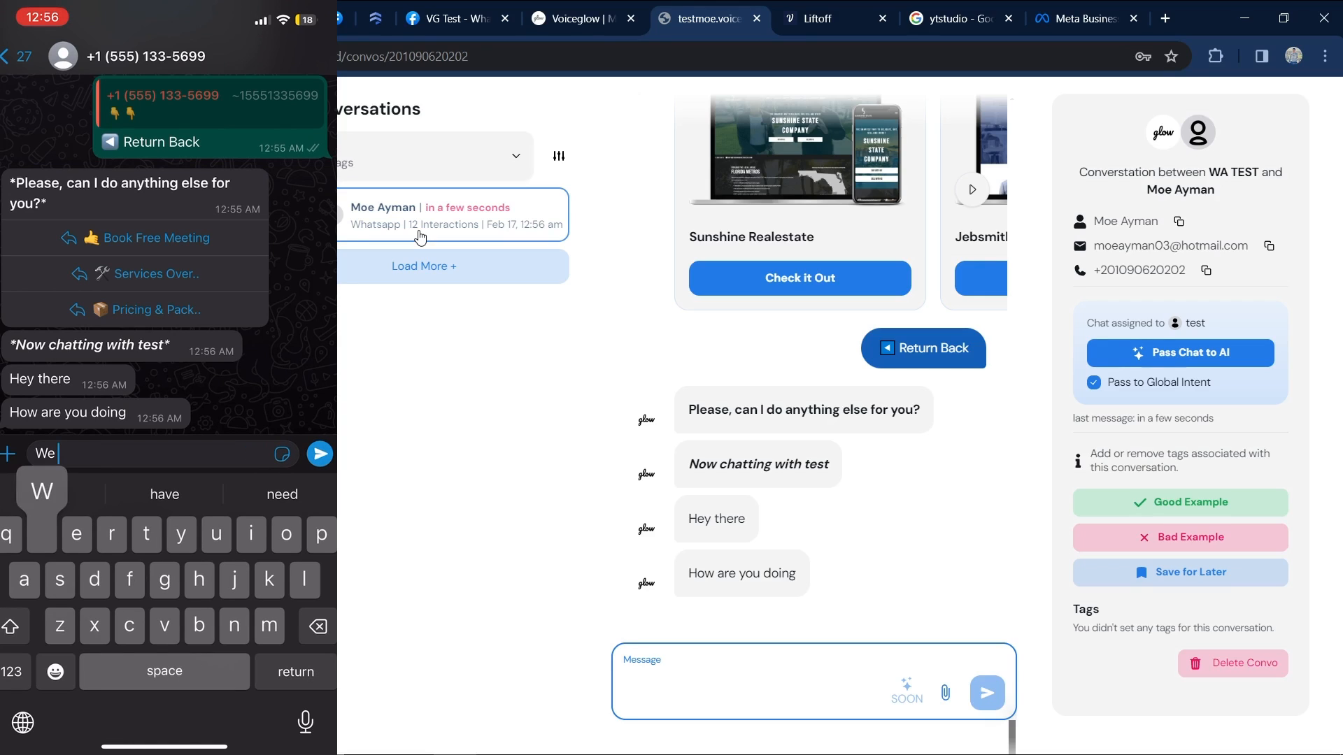
pyautogui.press('BackSpace')
pyautogui.press('BackSpace')
pyautogui.press('BackSpace')
pyautogui.press('BackSpace')
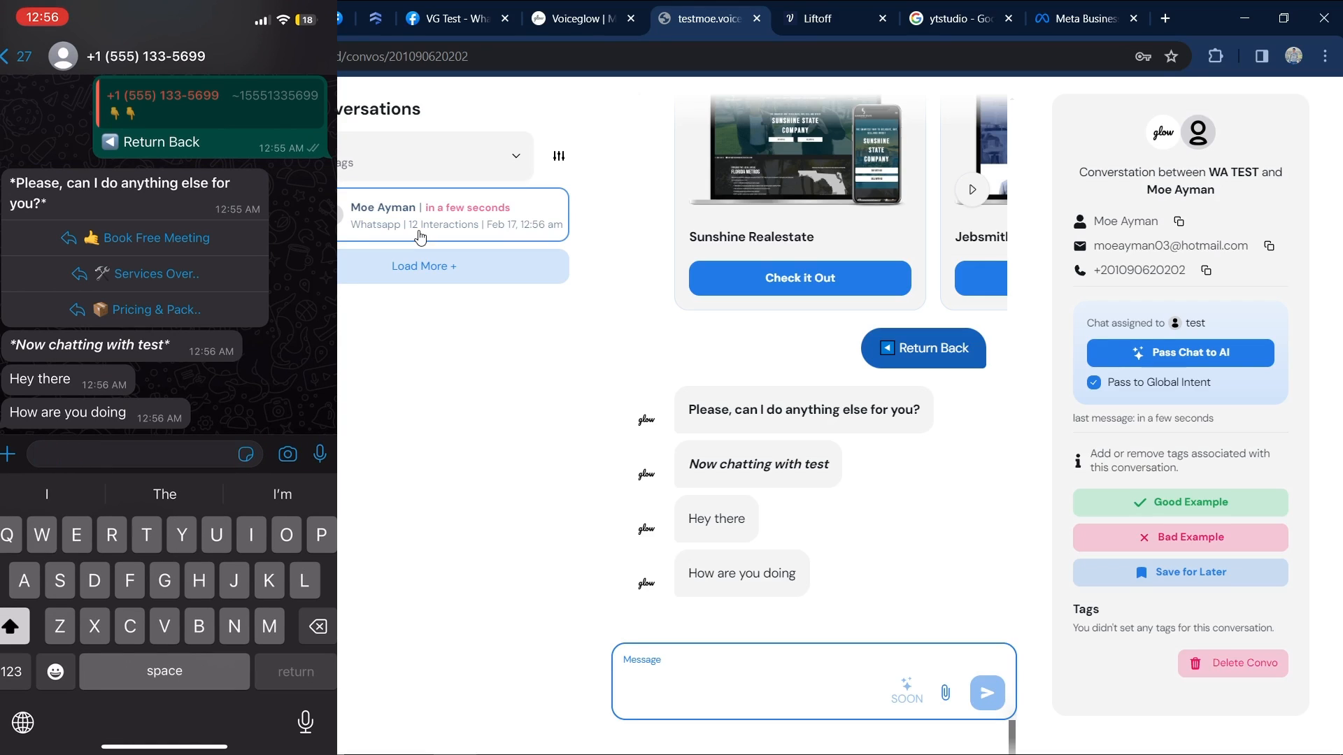
pyautogui.write('Im good hbu')
pyautogui.press('Return')
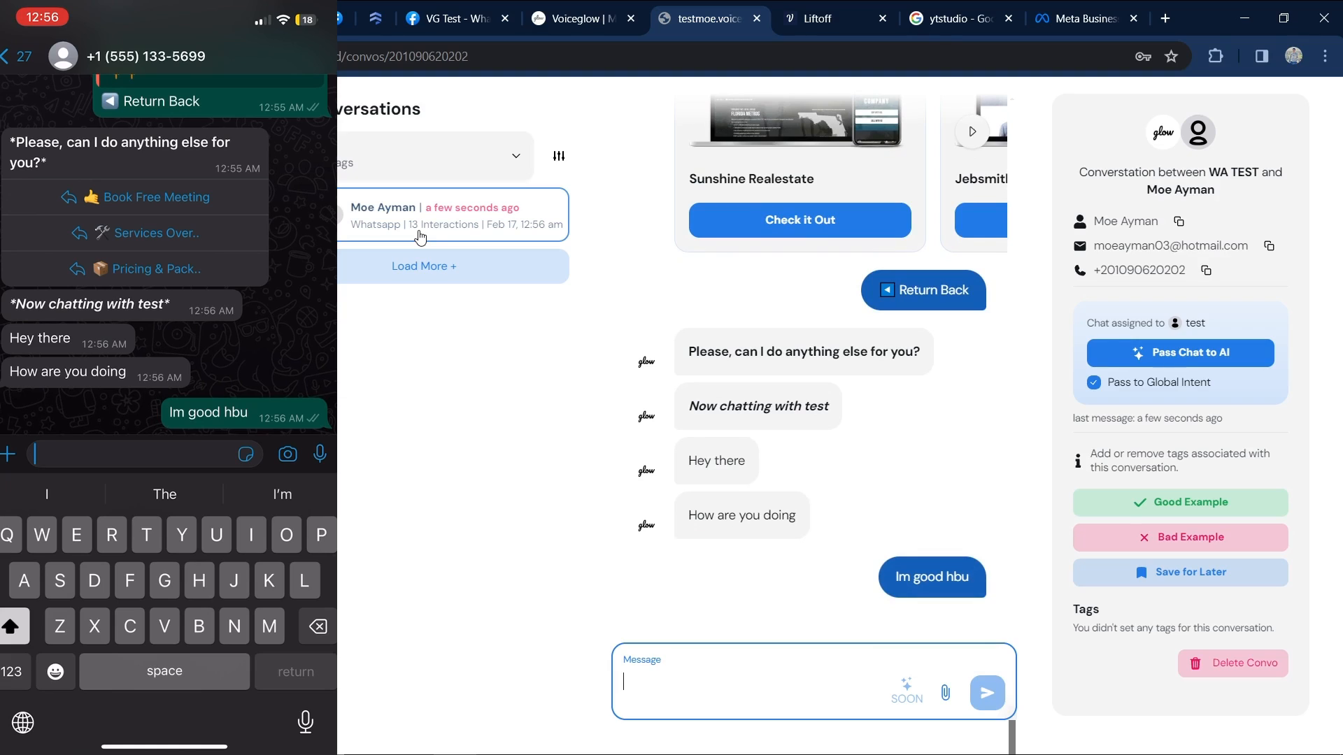
pyautogui.write('im good too ty')
pyautogui.press('Return')
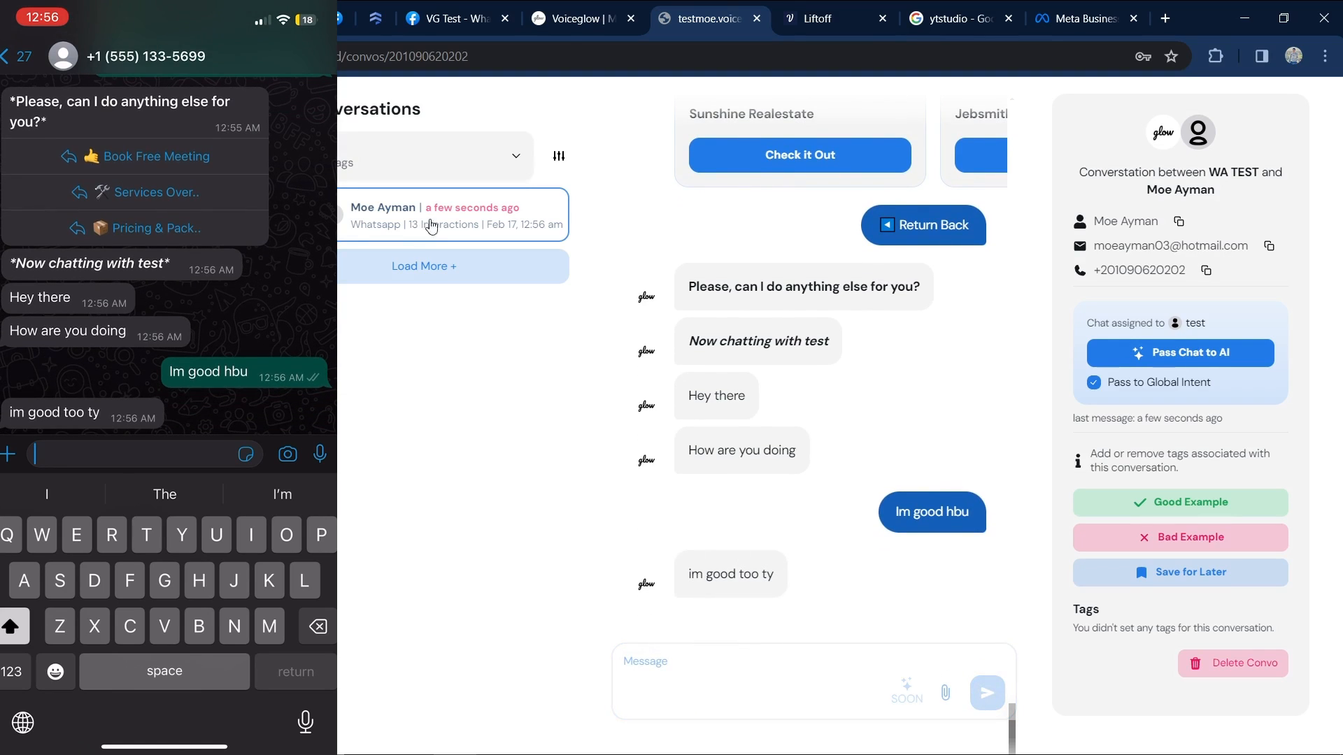
# Send the cat image from the Desktop folder and scroll the chat to see the customer's sunglasses-cat reply.
pyautogui.click(946, 692)
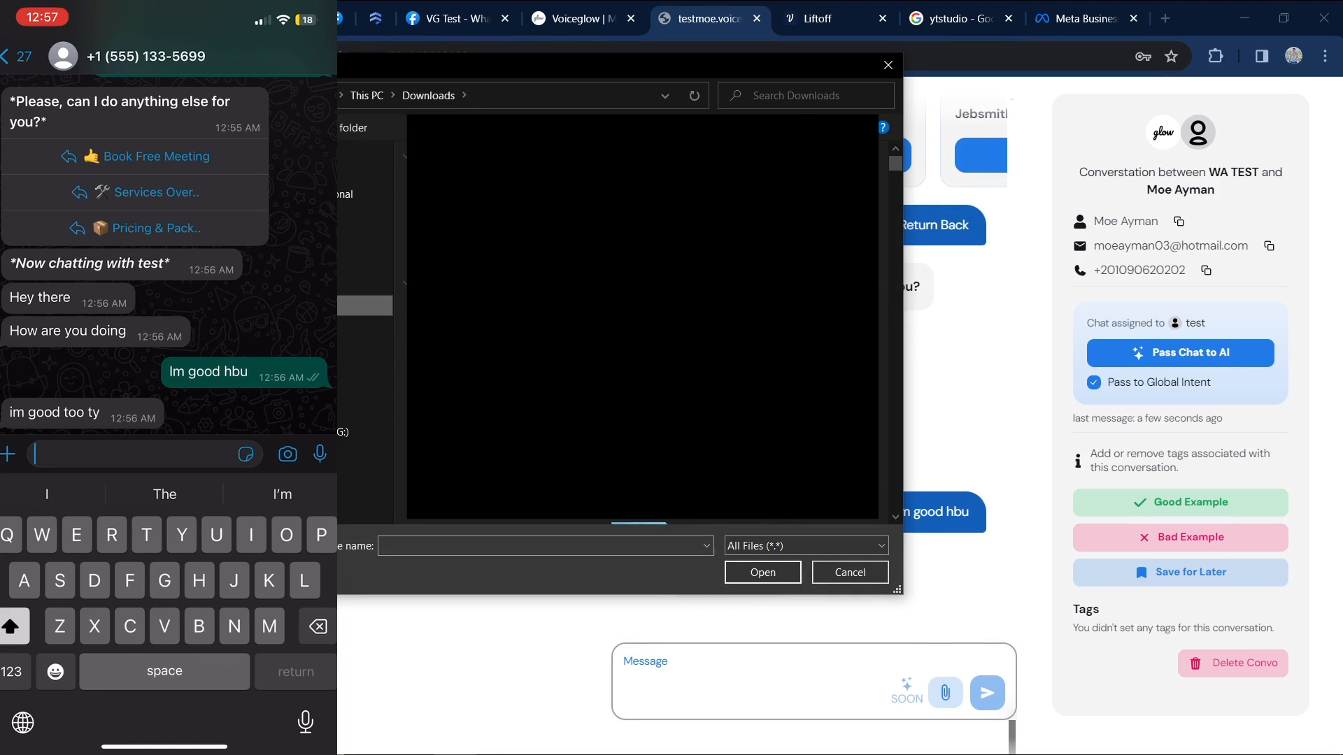
pyautogui.click(345, 264)
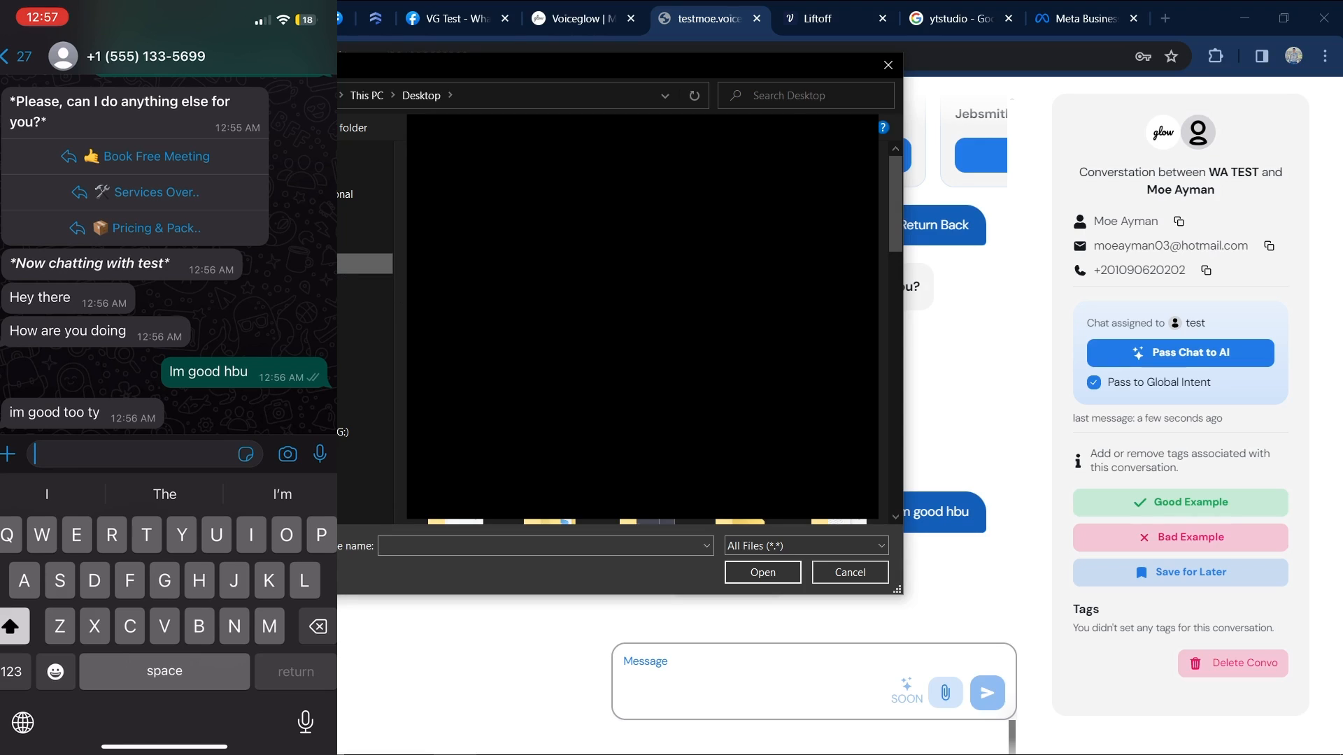
pyautogui.click(763, 572)
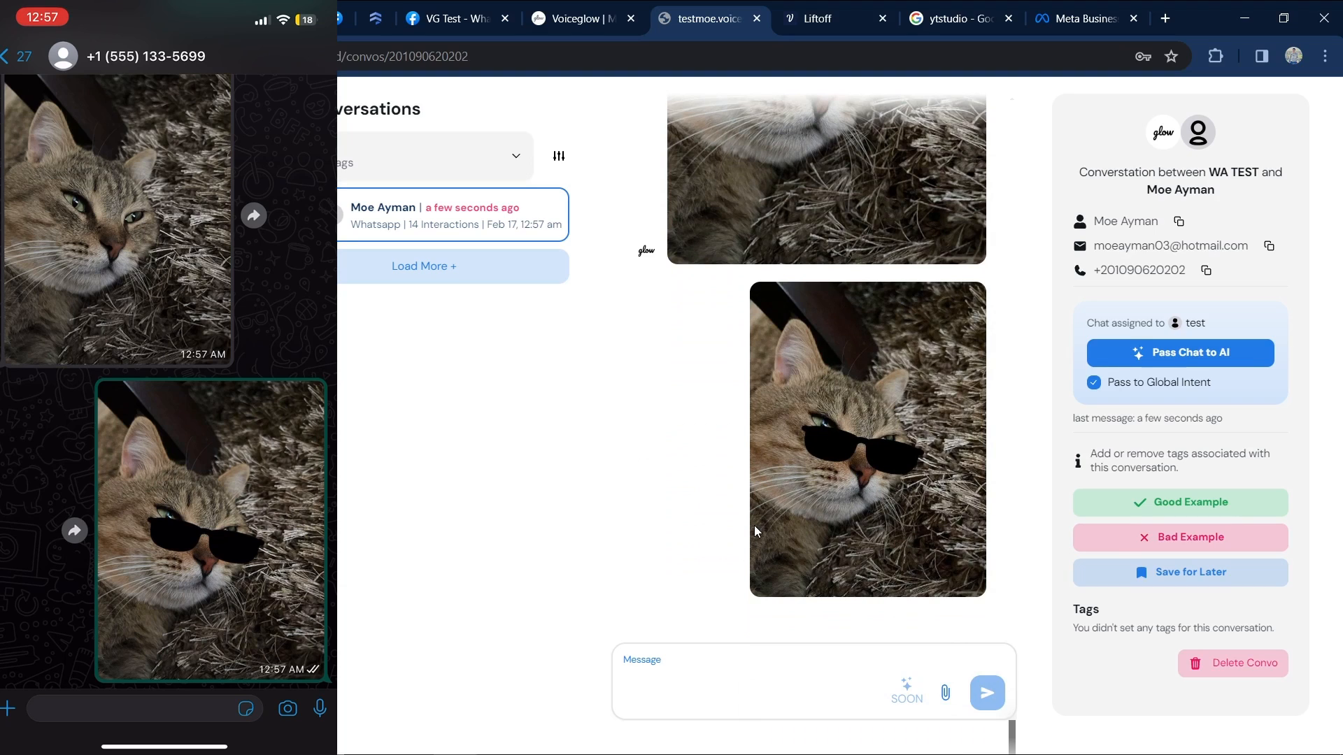
pyautogui.scroll(1, 754, 526)
pyautogui.scroll(-1, 846, 532)
pyautogui.scroll(3, 791, 458)
pyautogui.scroll(3, 826, 403)
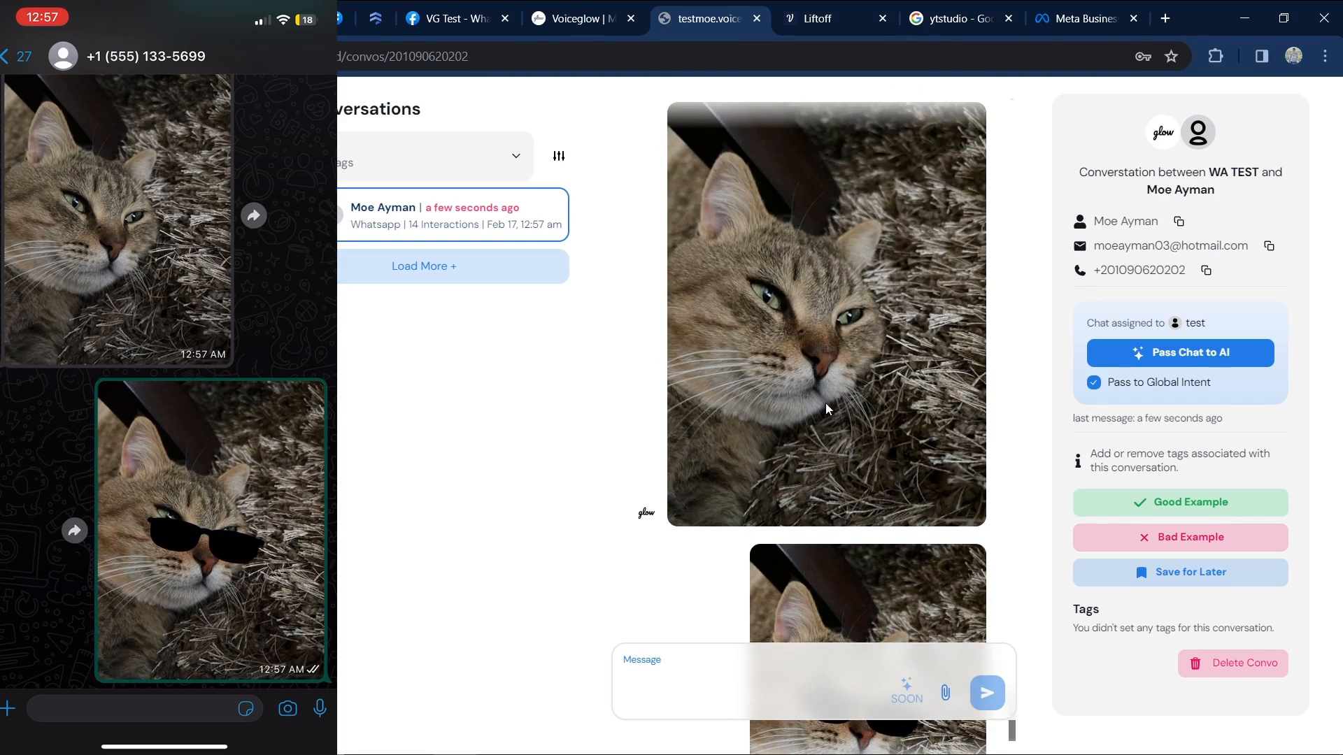
pyautogui.scroll(-3, 827, 405)
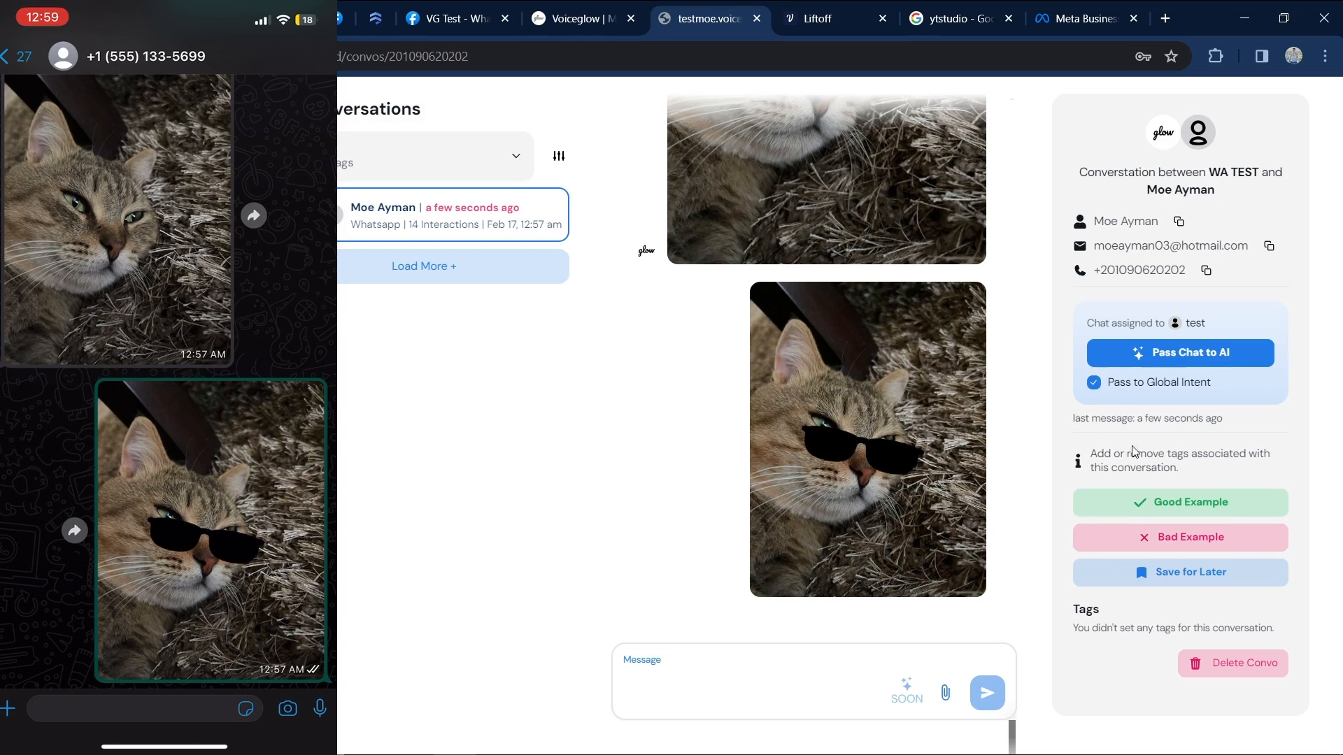
# Uncheck Pass to Global Intent and pass the WhatsApp chat back to the AI.
pyautogui.click(1137, 384)
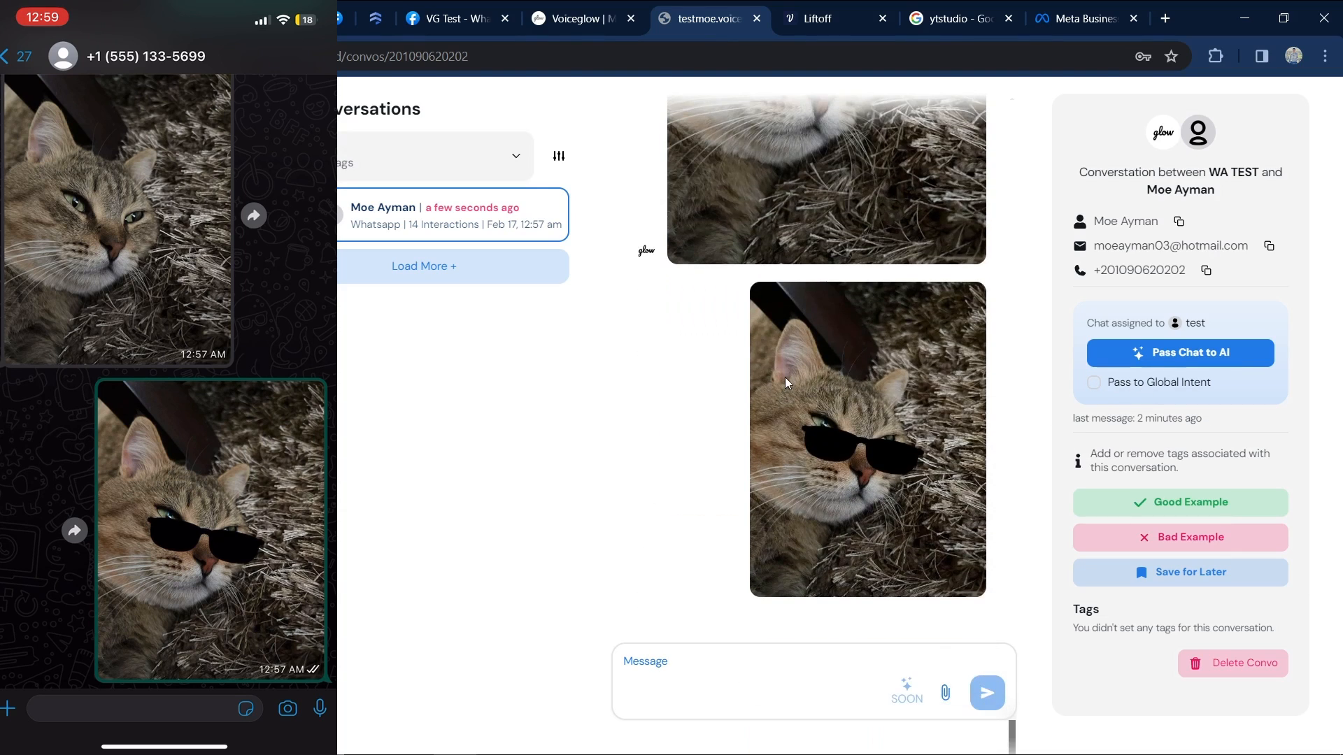
pyautogui.click(1176, 351)
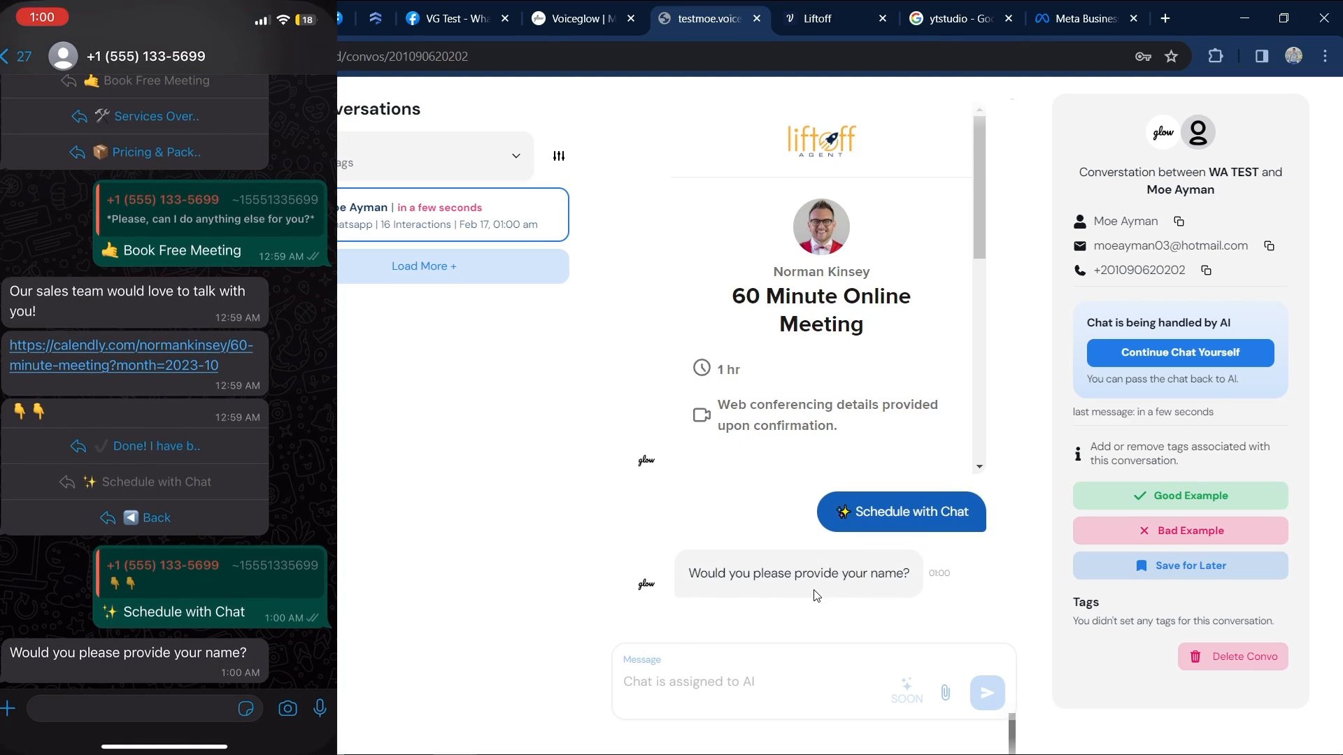
# Reply in the customer's WhatsApp chat with the customer's full name.
pyautogui.click(133, 709)
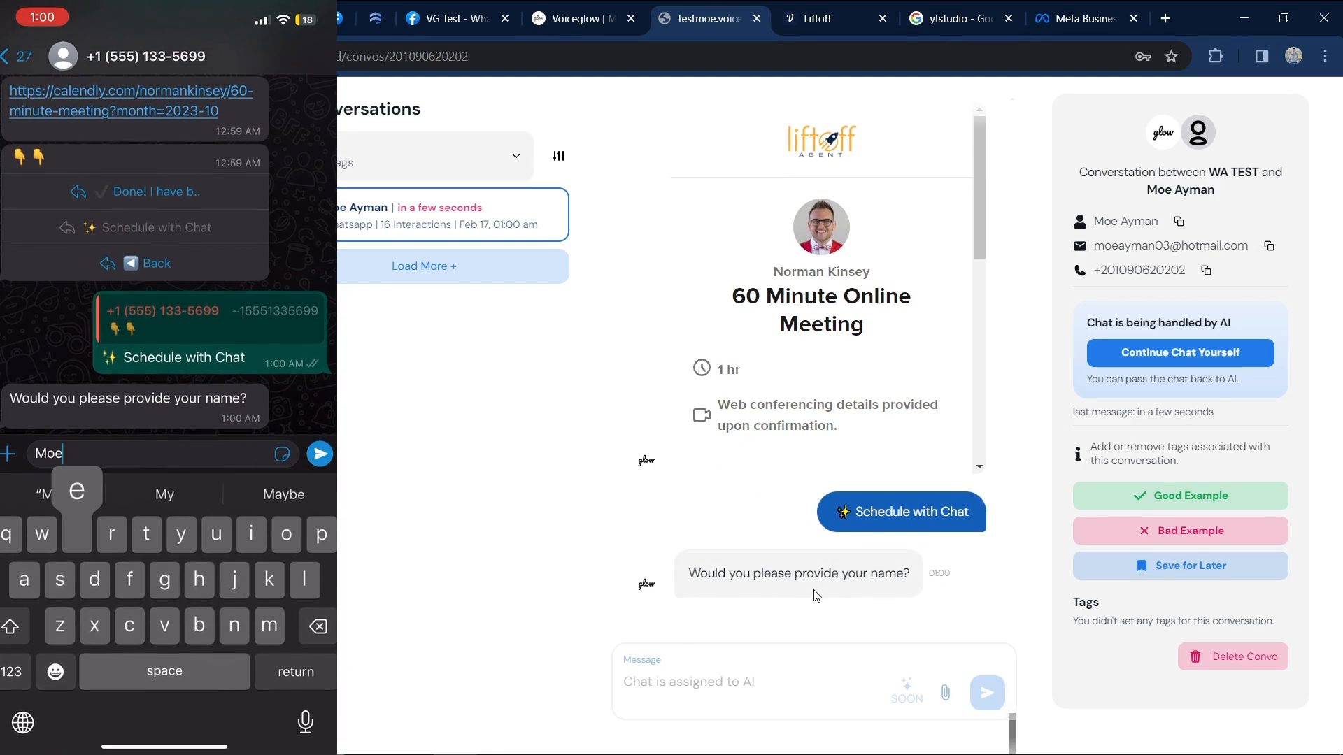
pyautogui.click(320, 453)
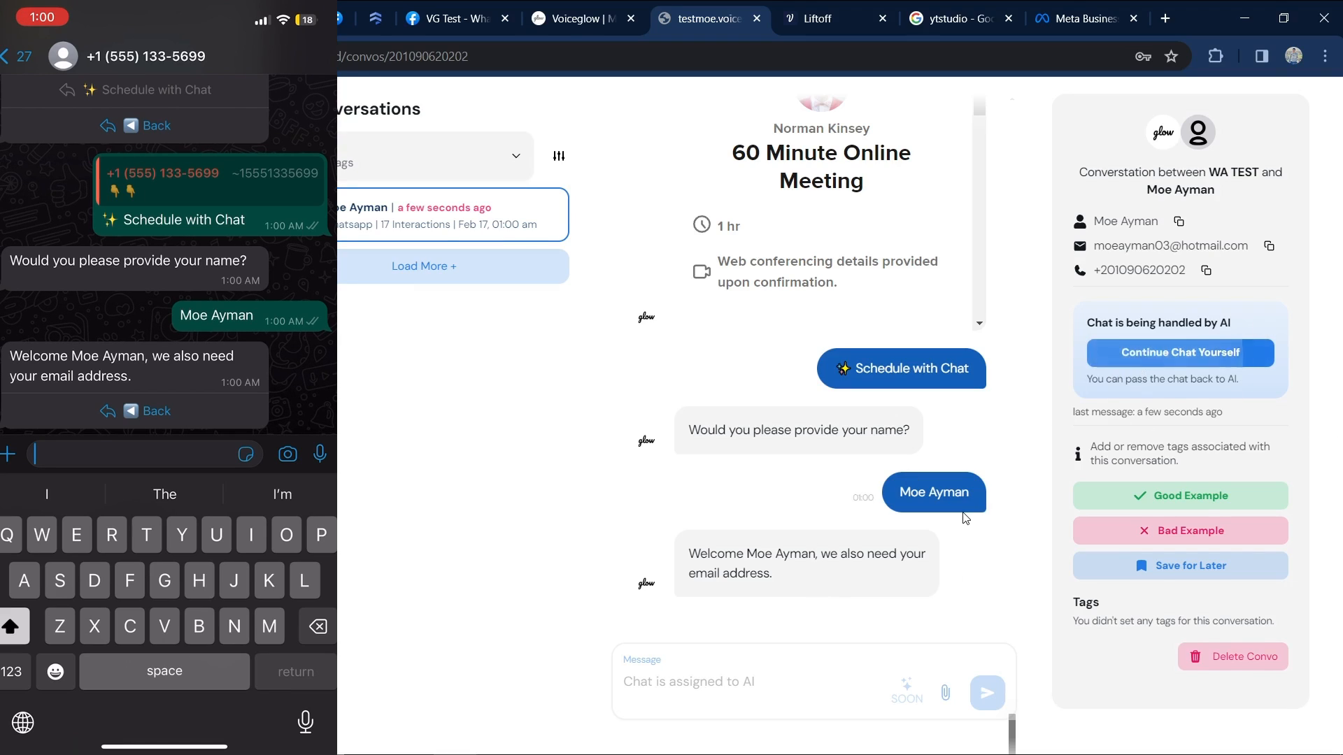
# Briefly take the chat over from the AI, then pass it back to the AI.
pyautogui.click(1187, 353)
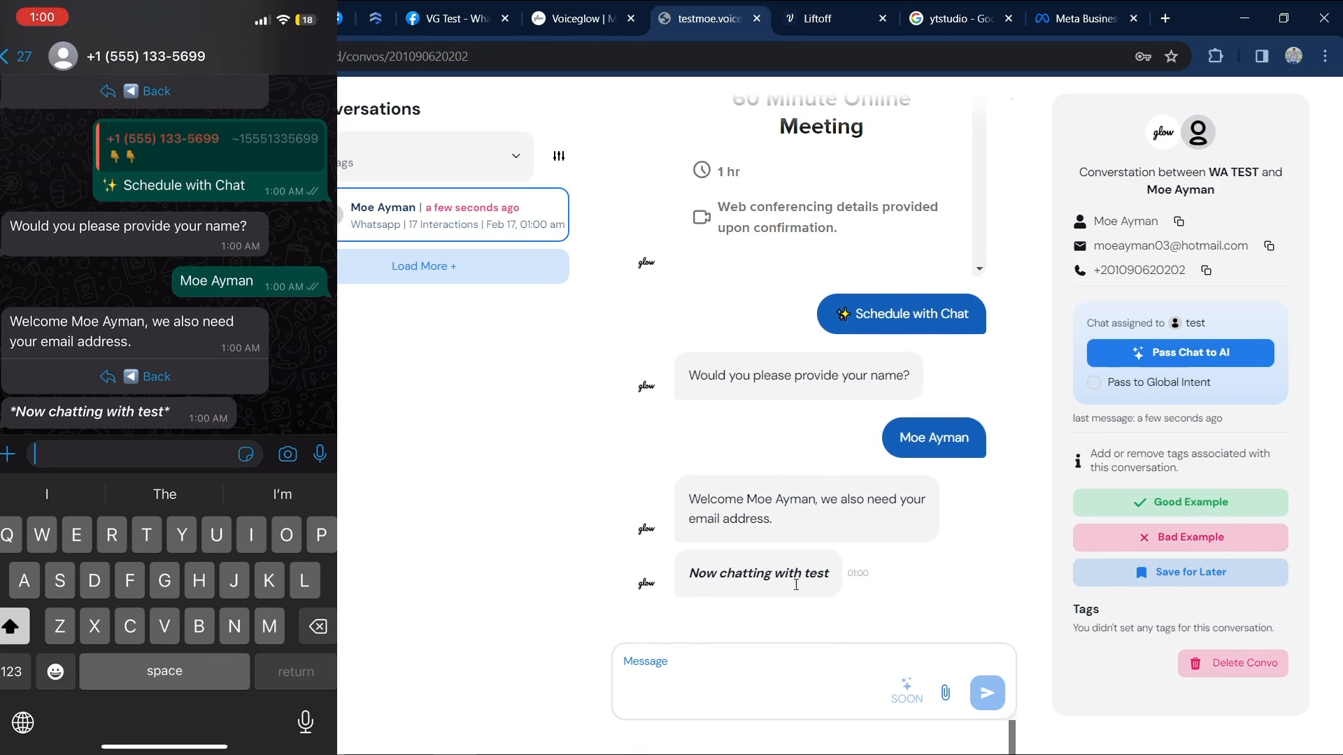
pyautogui.click(854, 686)
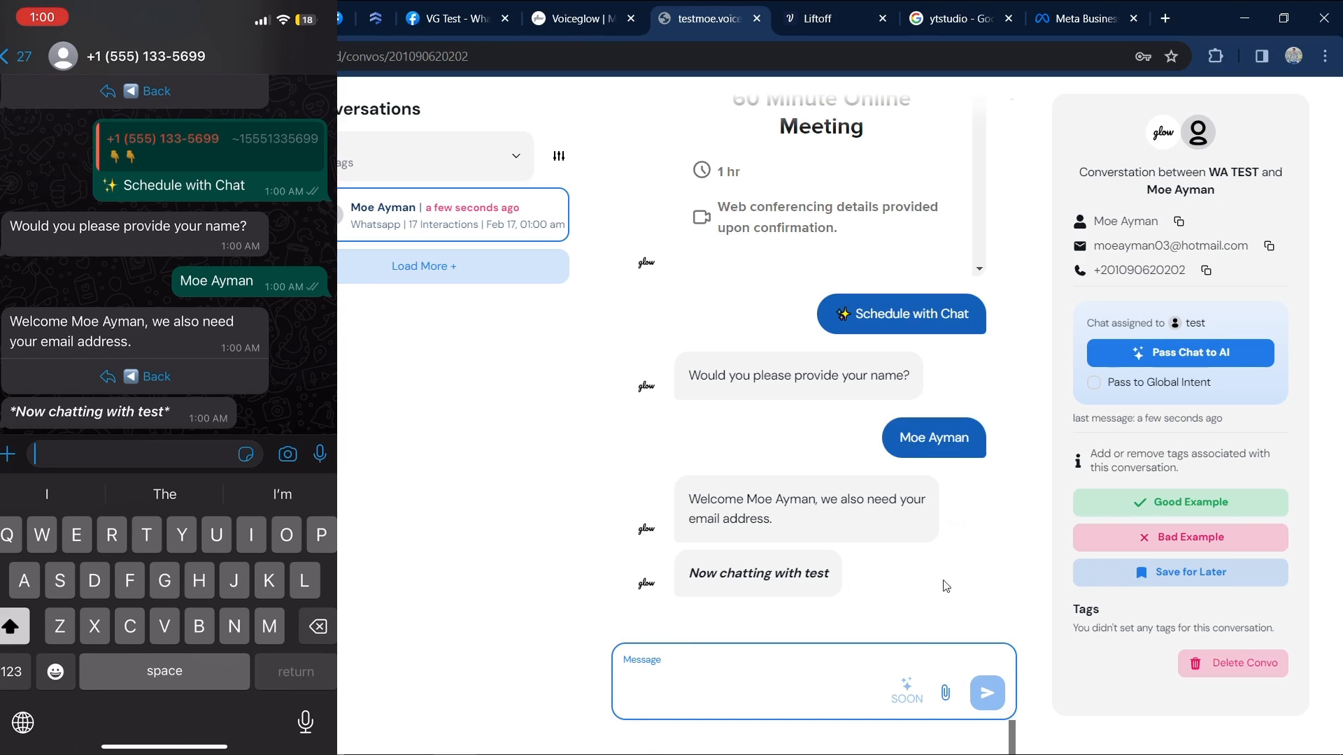
pyautogui.click(1105, 355)
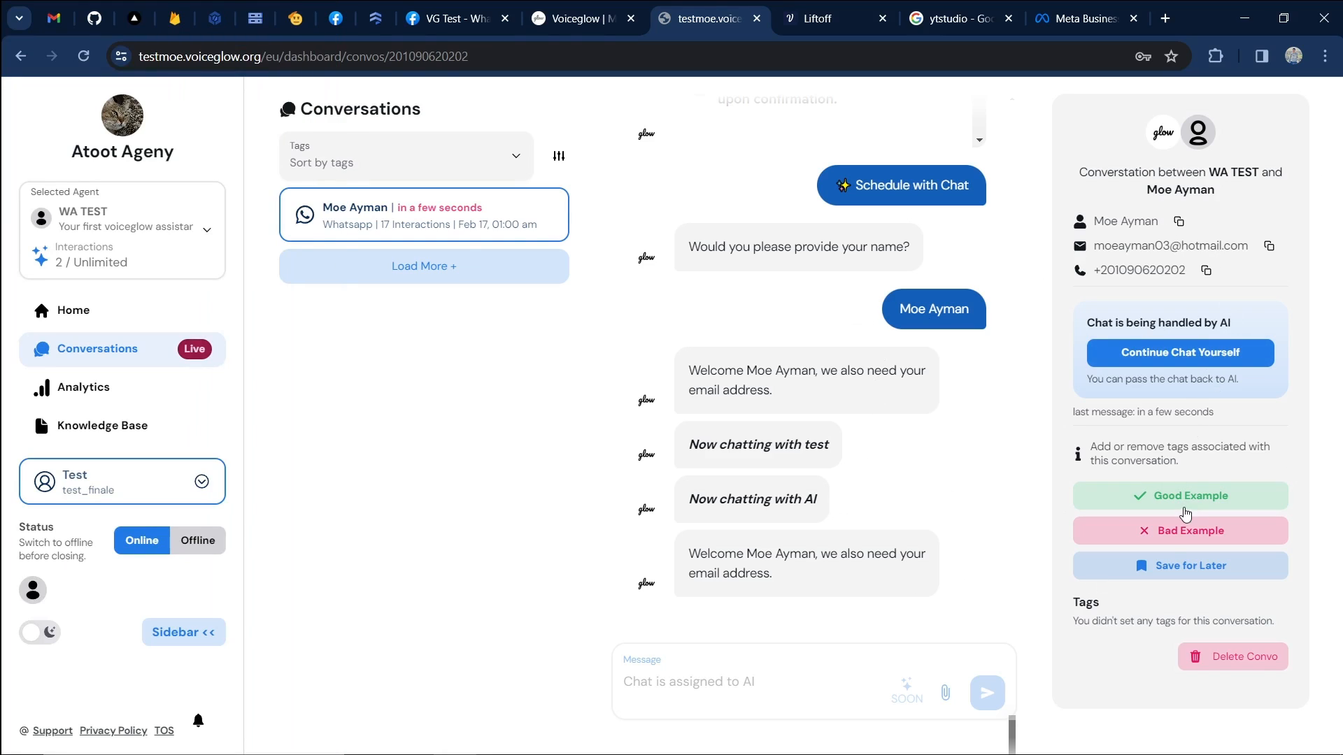
# Tag the conversation as Good Example and Bad Example, then cancel the Delete Convo prompt.
pyautogui.click(1133, 495)
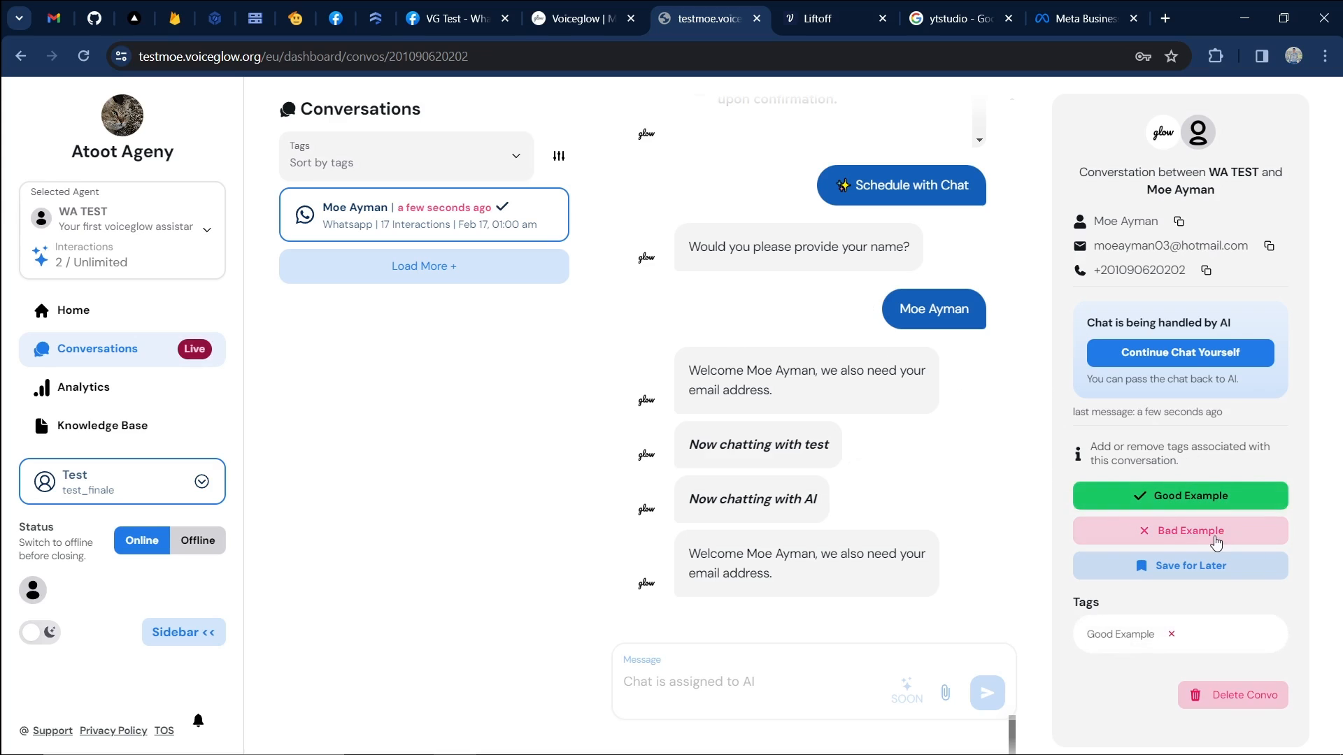
pyautogui.click(1124, 532)
pyautogui.click(1246, 740)
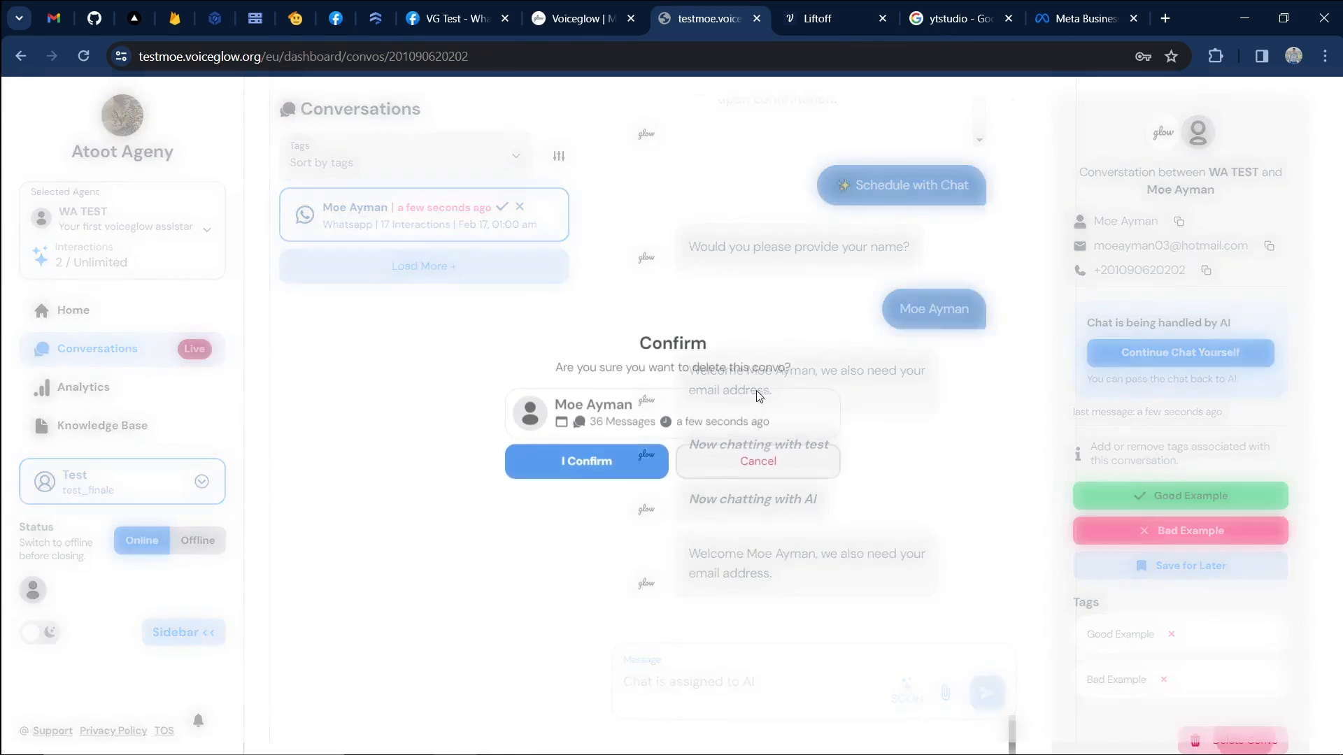
pyautogui.click(547, 472)
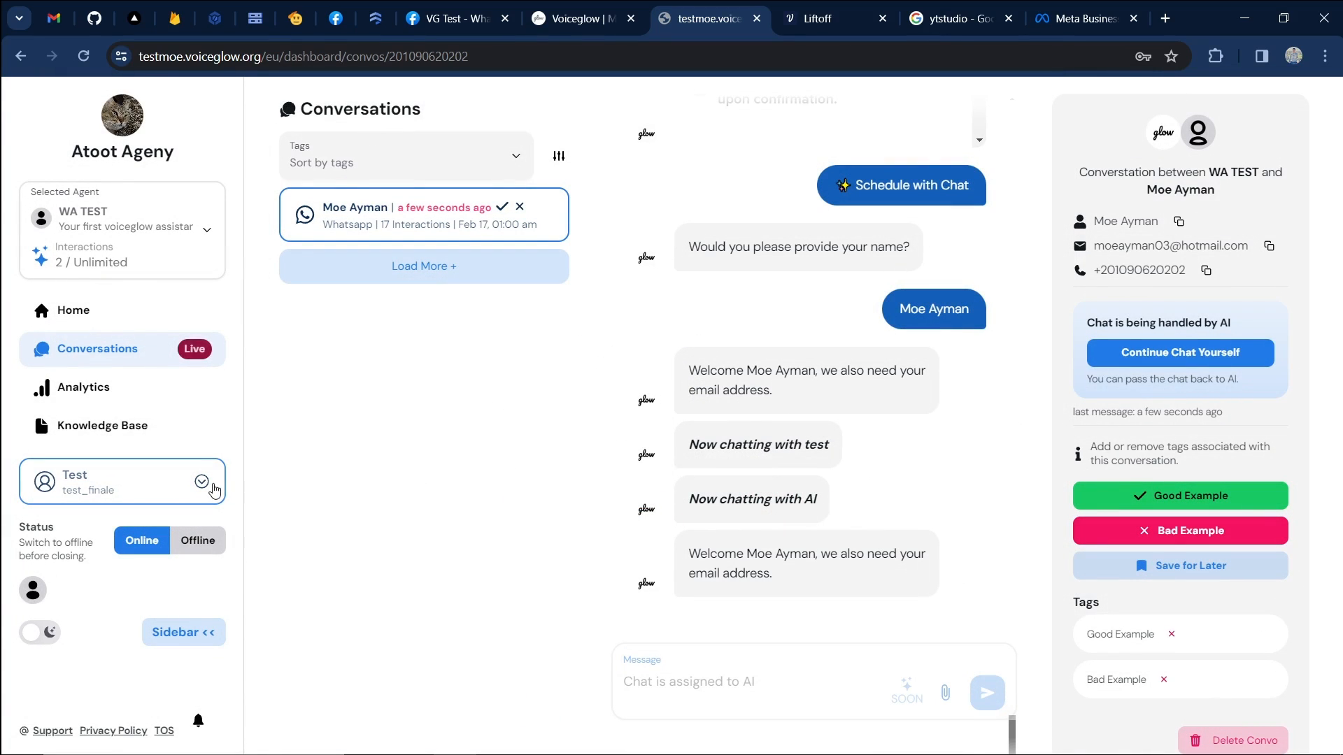
# Scroll through the agent Analytics dashboard.
pyautogui.click(98, 387)
pyautogui.scroll(-4, 665, 419)
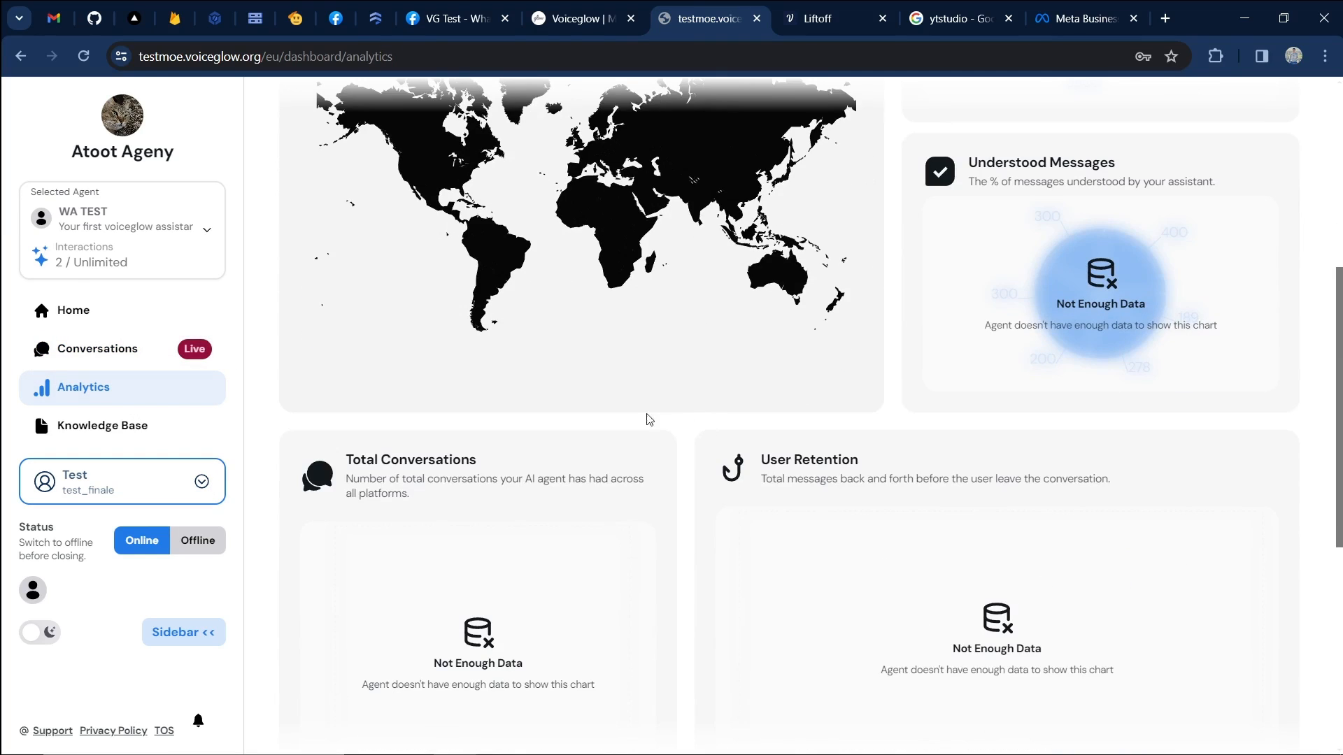
pyautogui.scroll(1, 665, 419)
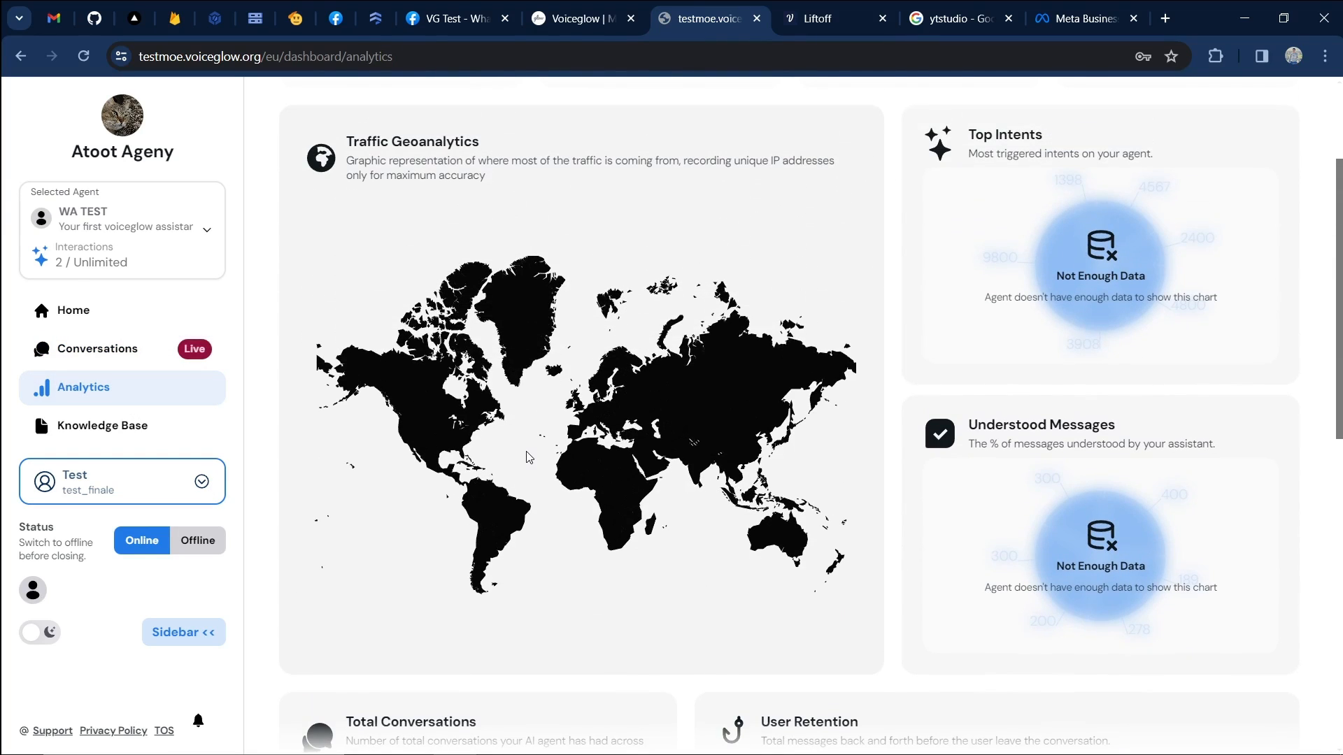
pyautogui.scroll(-8, 516, 425)
pyautogui.scroll(10, 515, 425)
# View the Knowledge Base, open and close the + Add Source form, then open Liftoff's Voiceflow intents.
pyautogui.click(161, 424)
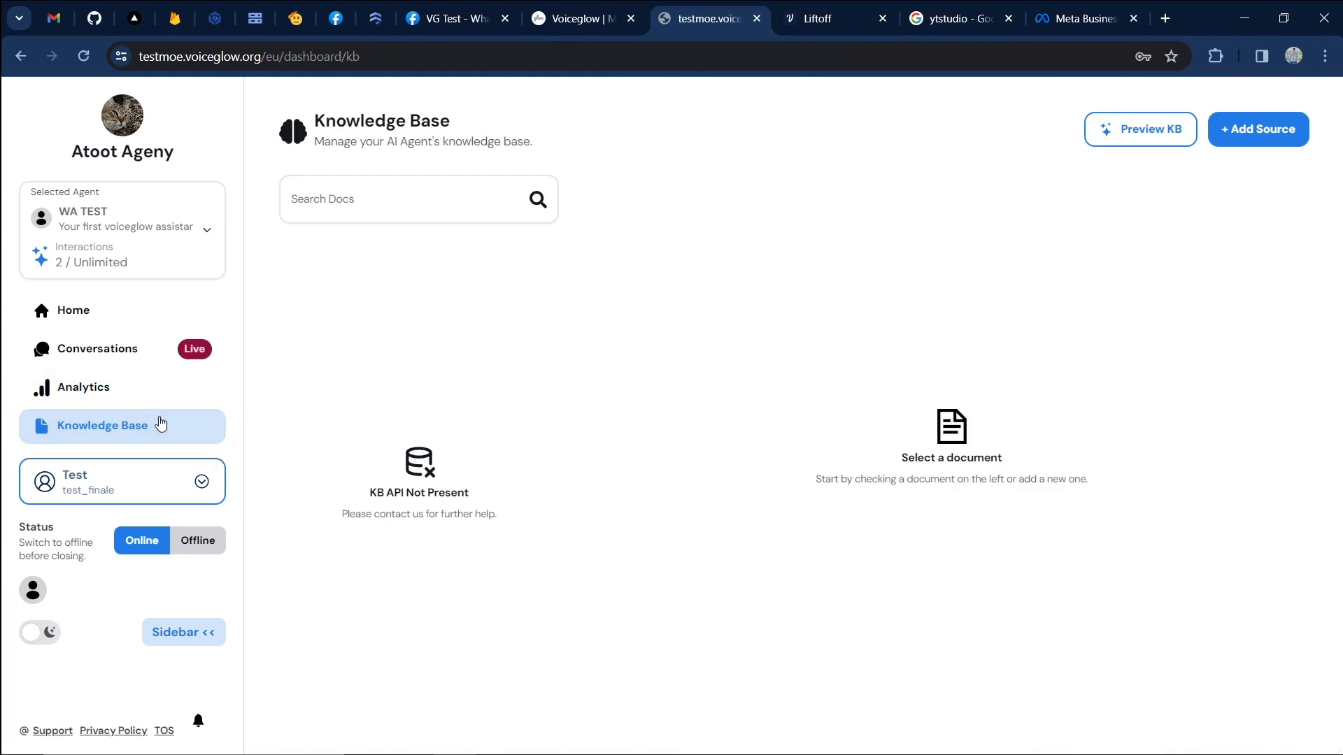
pyautogui.click(1287, 129)
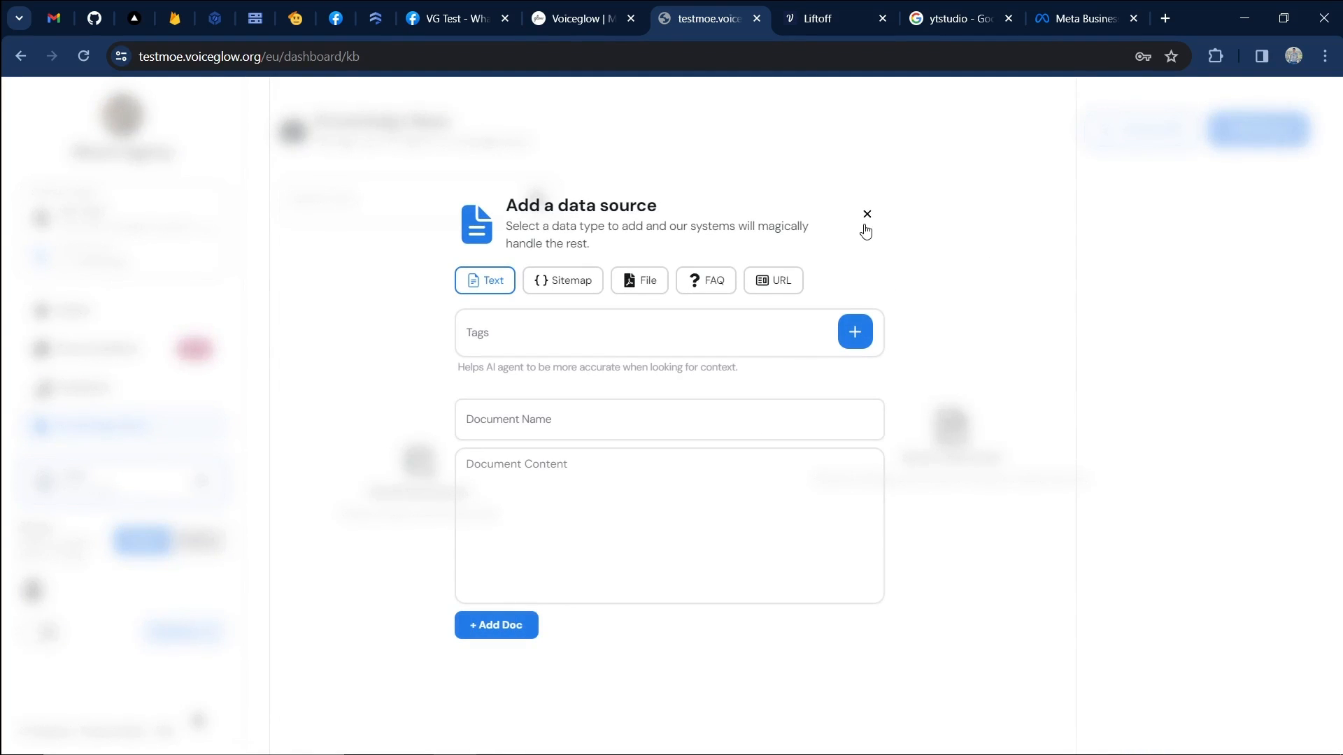
pyautogui.click(866, 212)
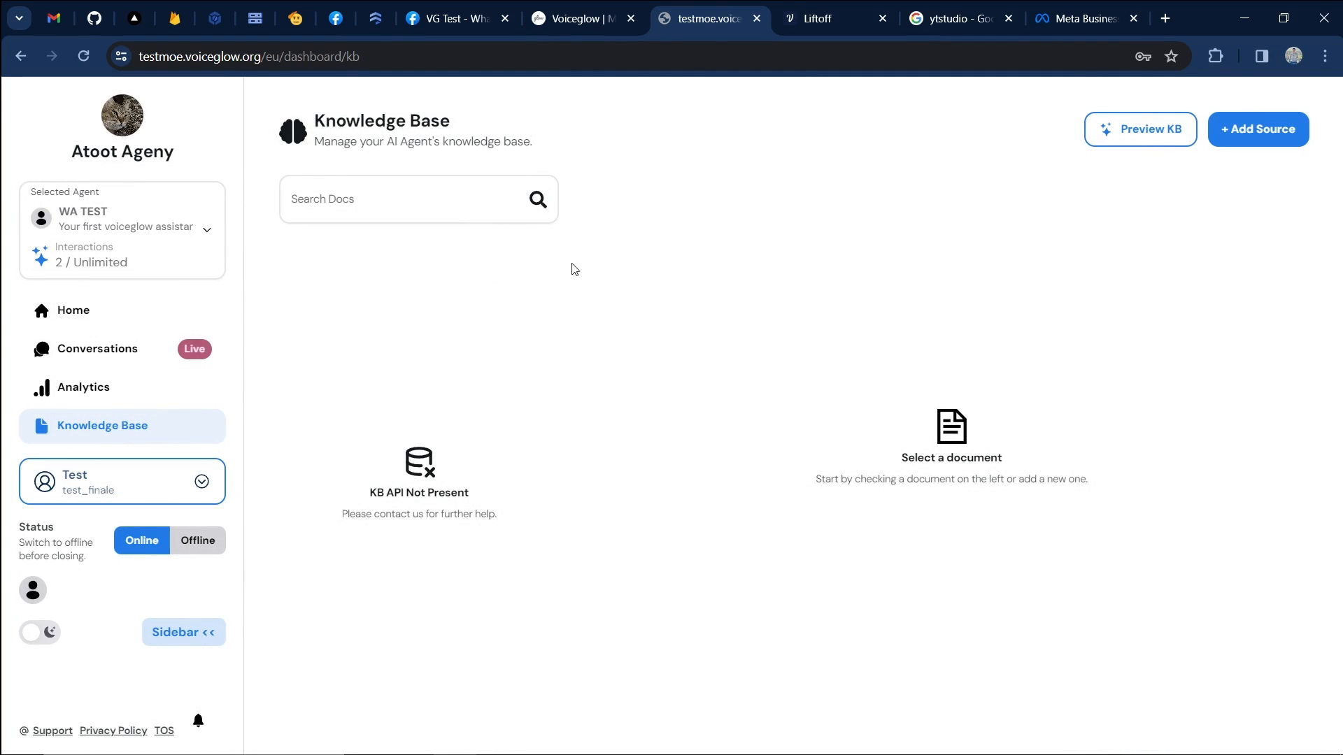
pyautogui.click(819, 18)
pyautogui.click(9, 223)
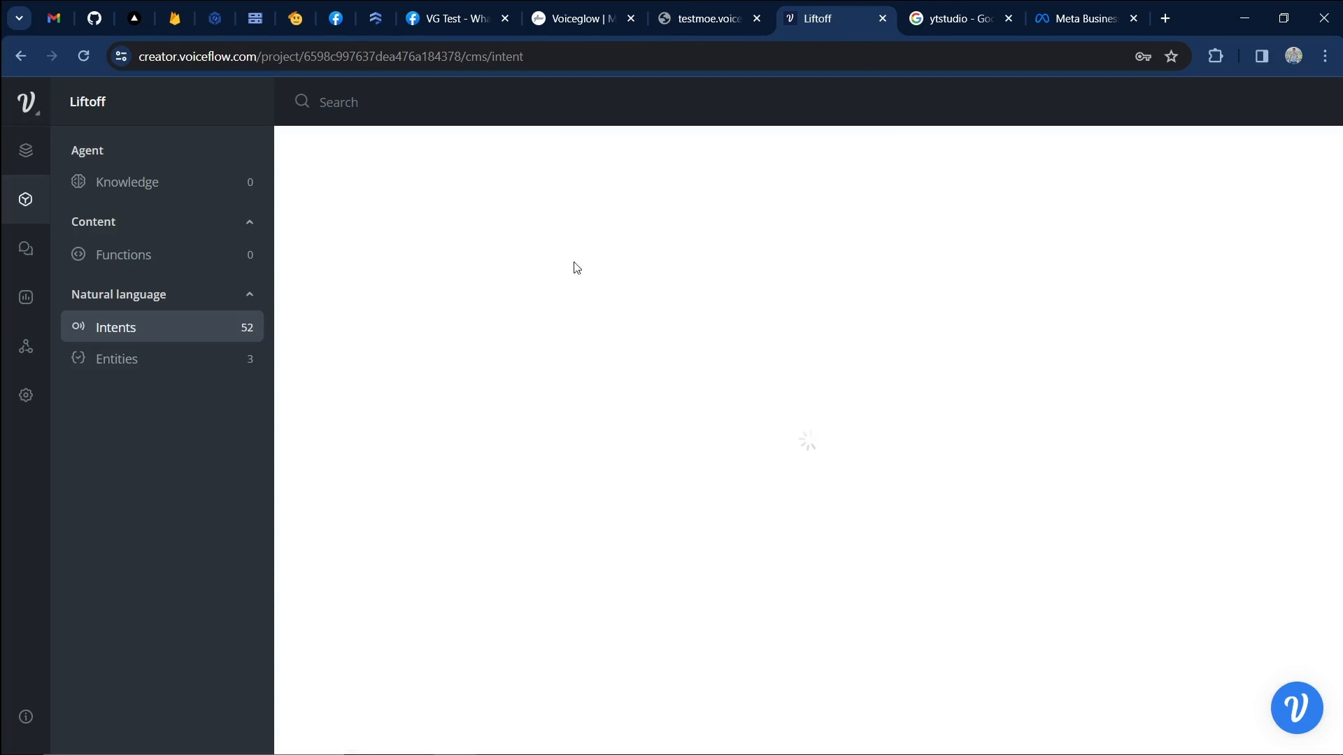
# Return from the Liftoff intents list to the Voiceglow Knowledge Base tab (testmoe).
pyautogui.click(724, 8)
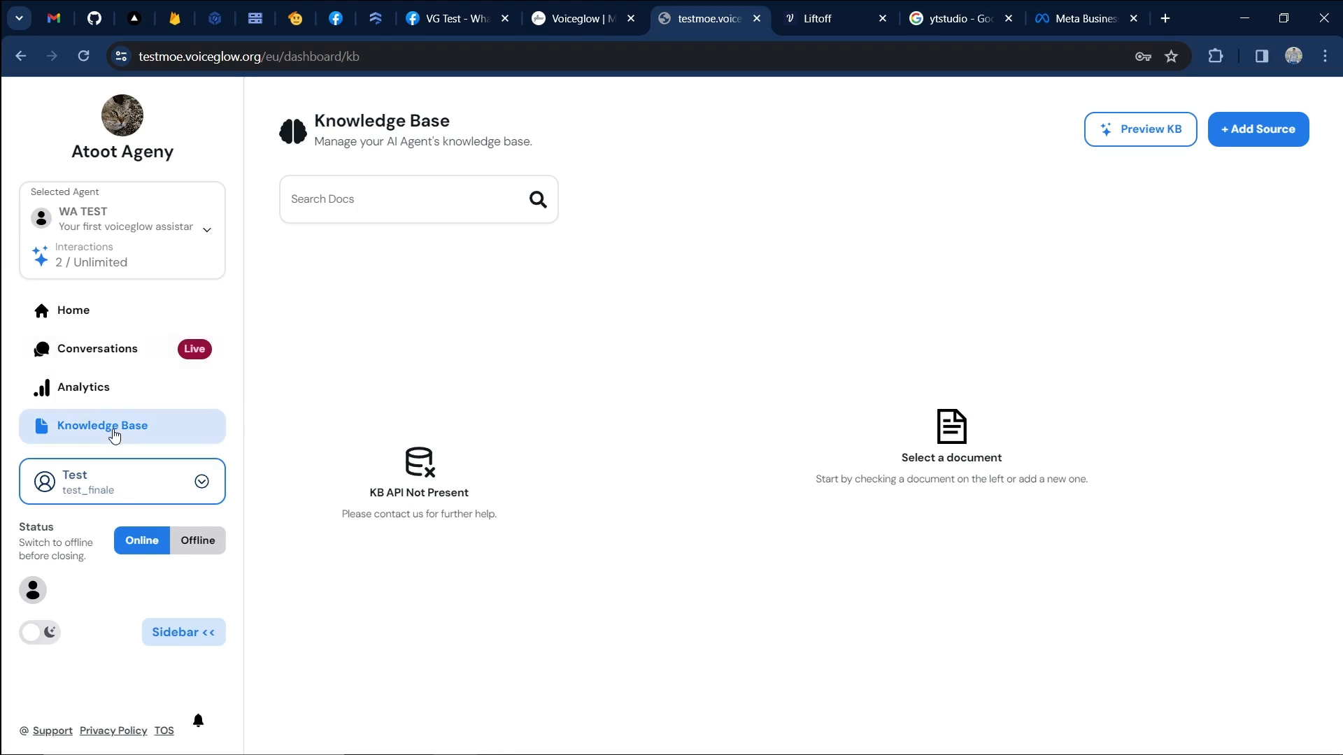
# Check Analytics and the Home overview, then reopen the WhatsApp customer's conversation from Conversations.
pyautogui.click(120, 387)
pyautogui.click(166, 364)
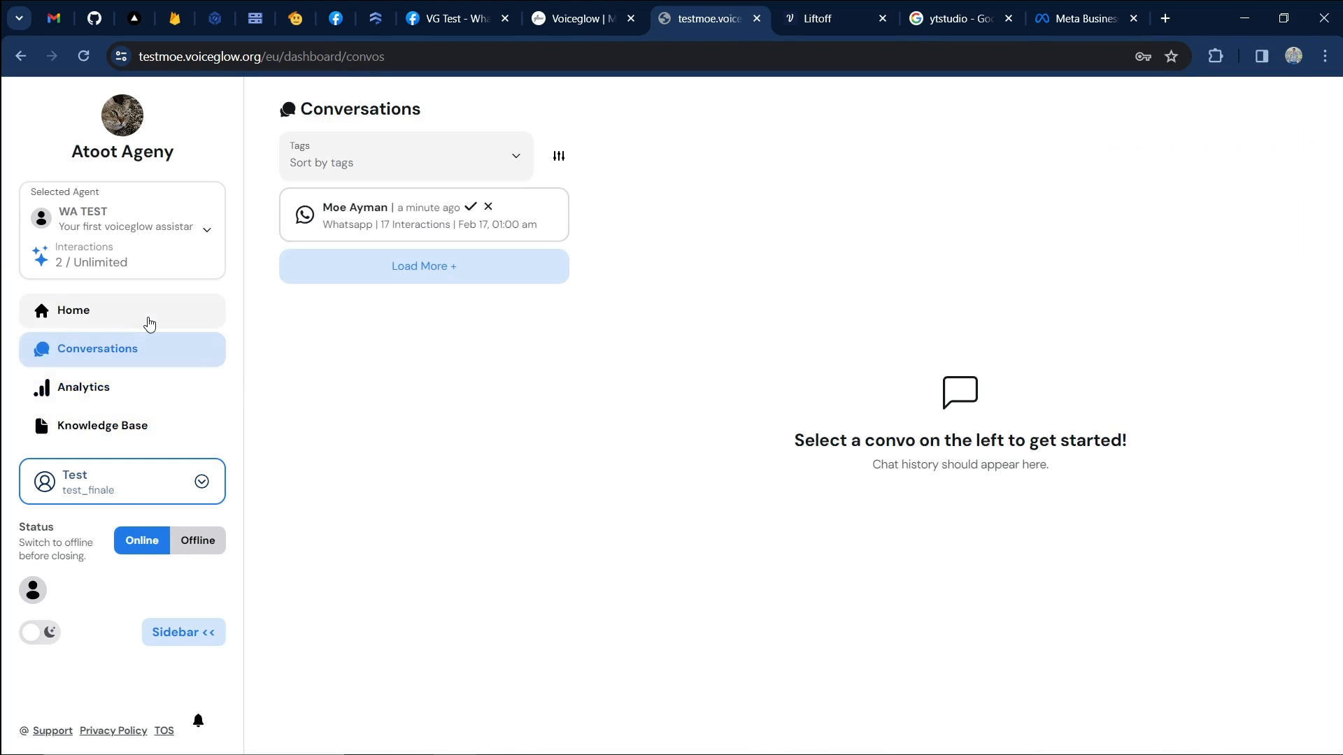
pyautogui.click(148, 322)
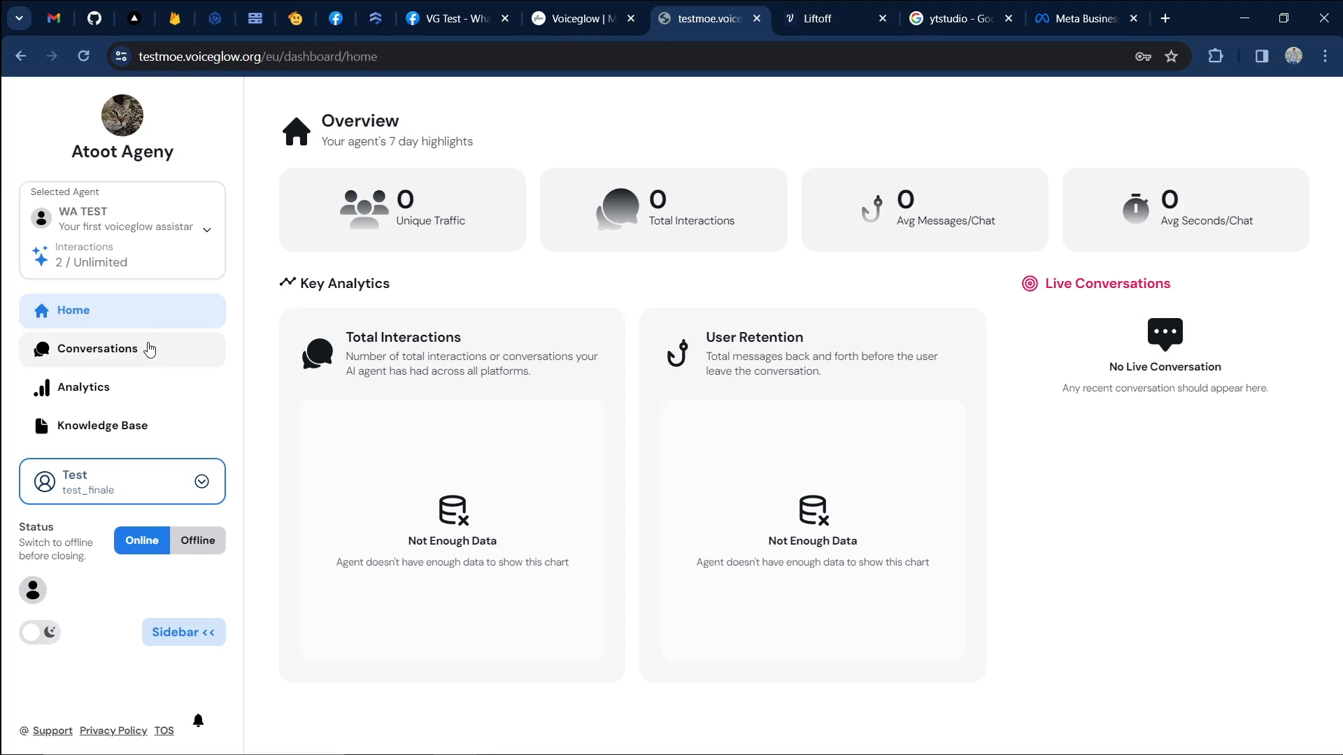
pyautogui.click(64, 349)
pyautogui.click(425, 214)
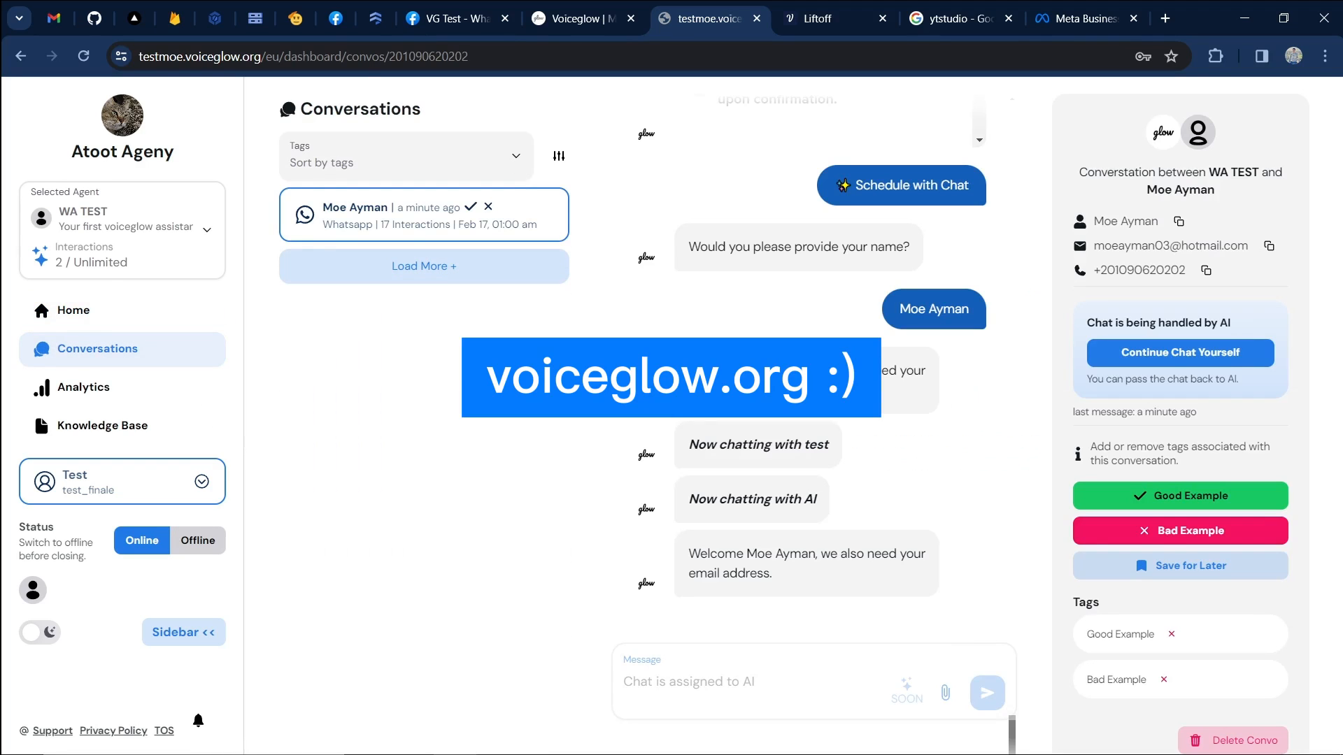